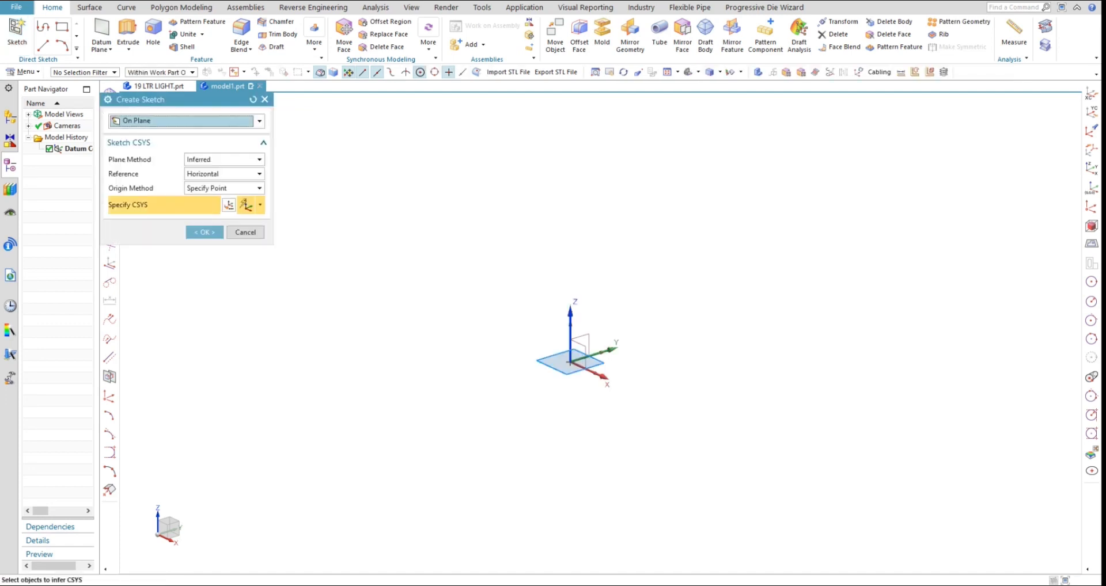
Step: Create a sketch on the XZ plane and draw a circle about 41.7 mm in diameter, centred about 2.9 mm below the origin
left_click(581, 352)
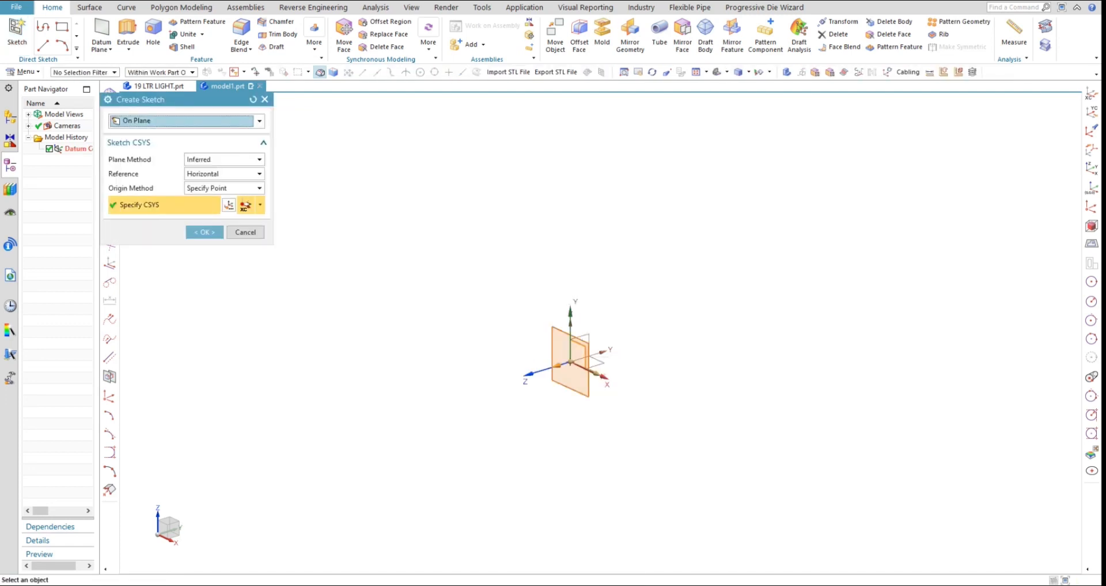
key("Return")
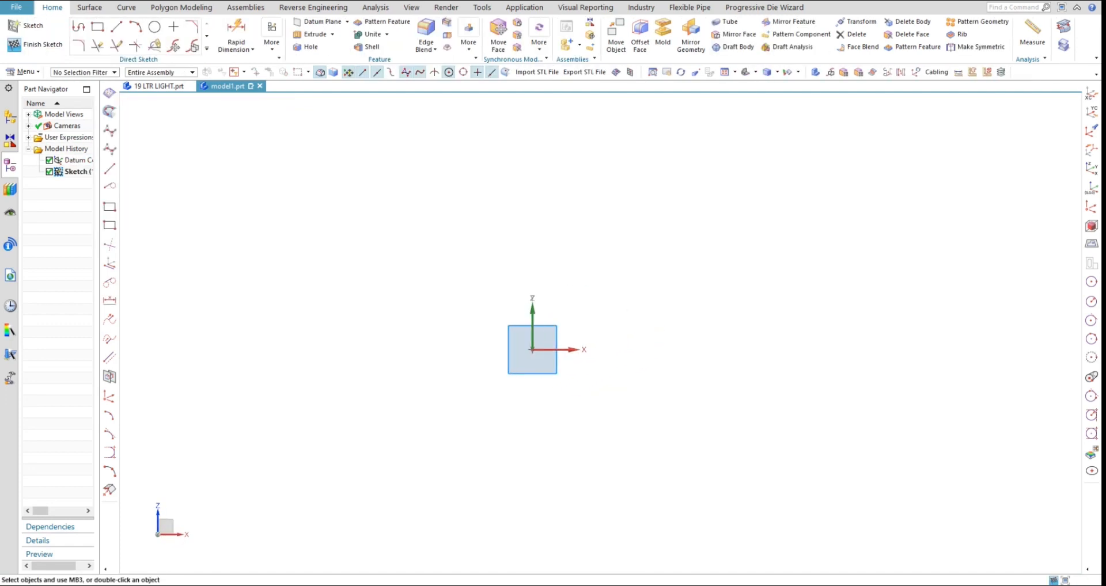
left_click(155, 27)
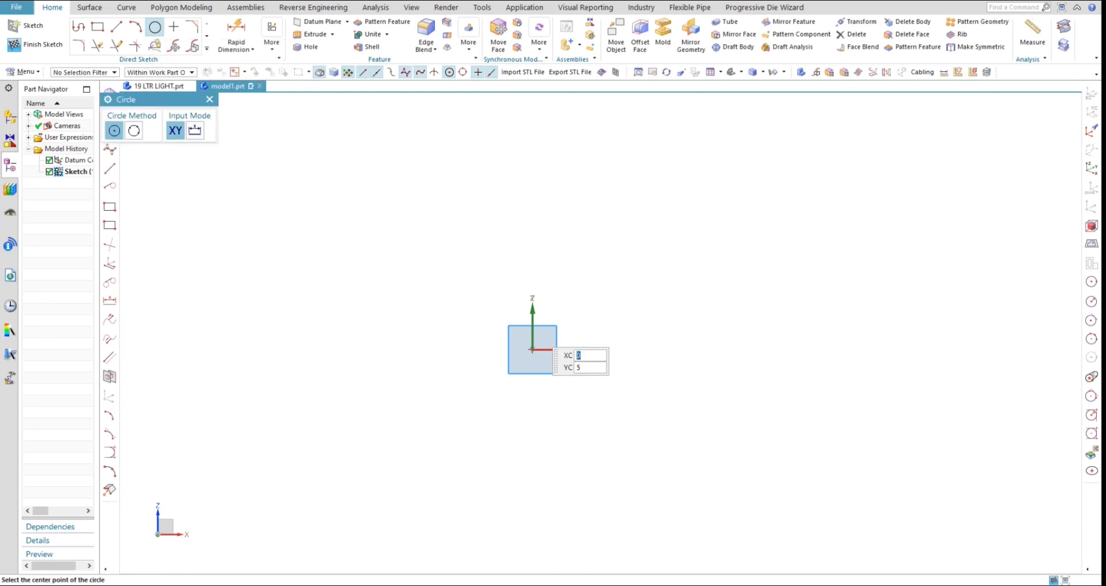
left_click(532, 362)
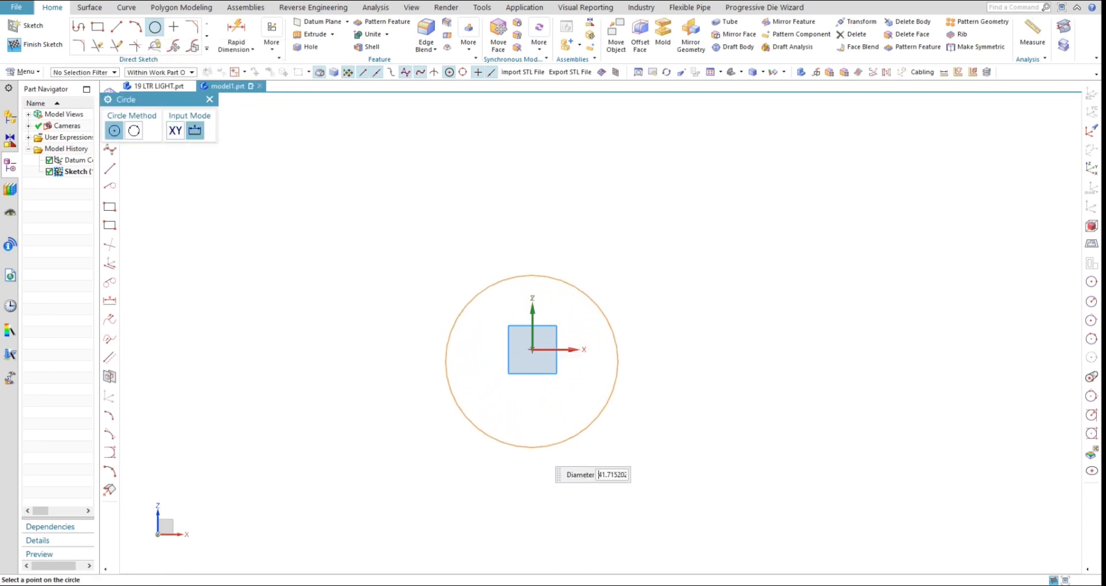
left_click(536, 448)
key("Escape")
Step: Constrain the circle's centre to align vertically with the sketch origin
scroll(533, 355, "up", 4)
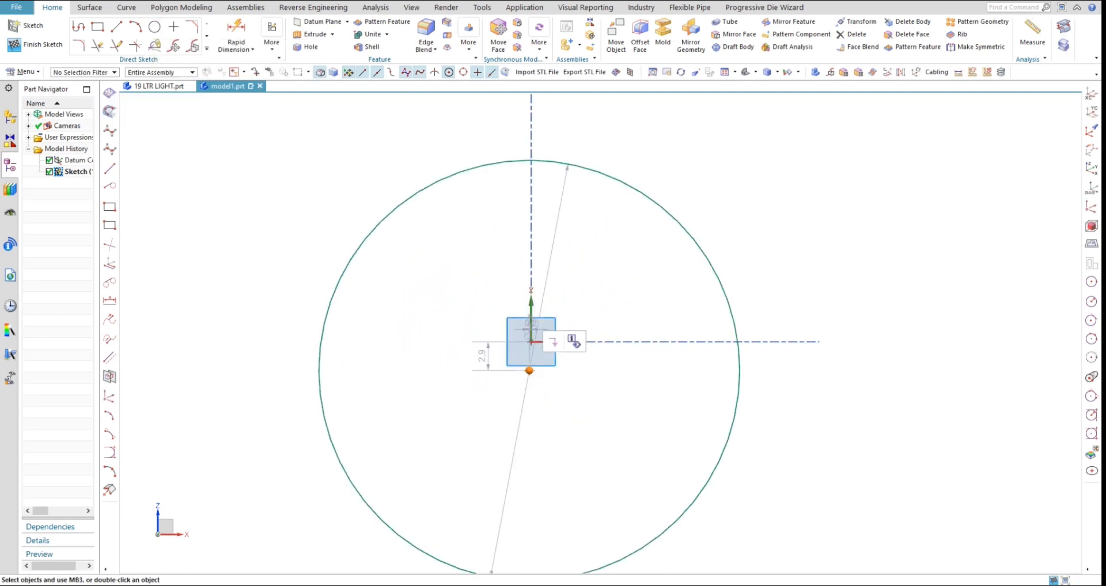
left_click(534, 345)
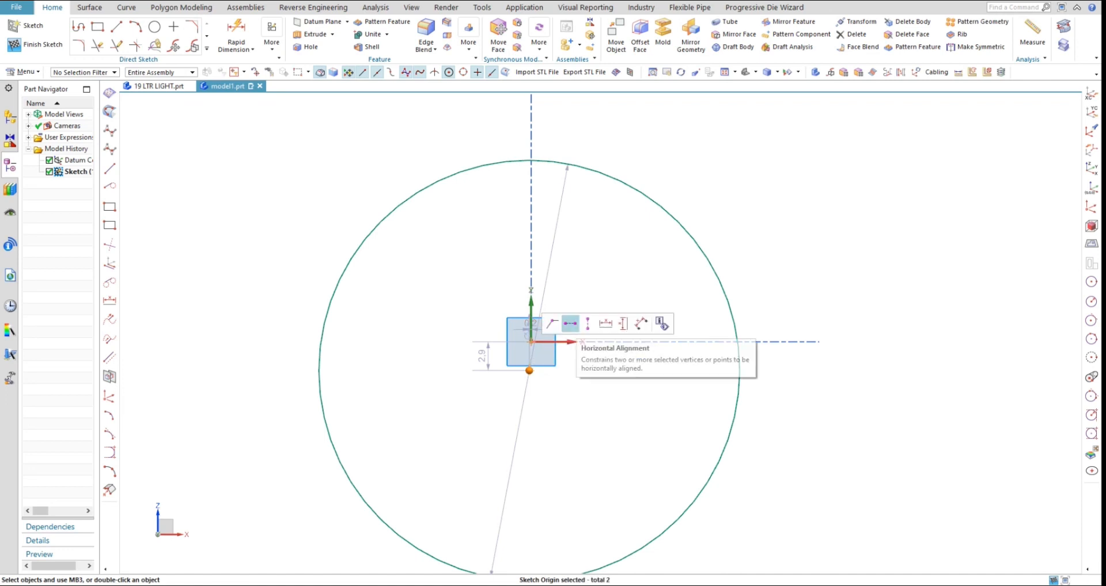
left_click(571, 324)
Step: Set the vertical distance between the circle's centre and the origin to -74 mm, flipping the centre above the origin
left_click_drag(551, 356, 576, 357)
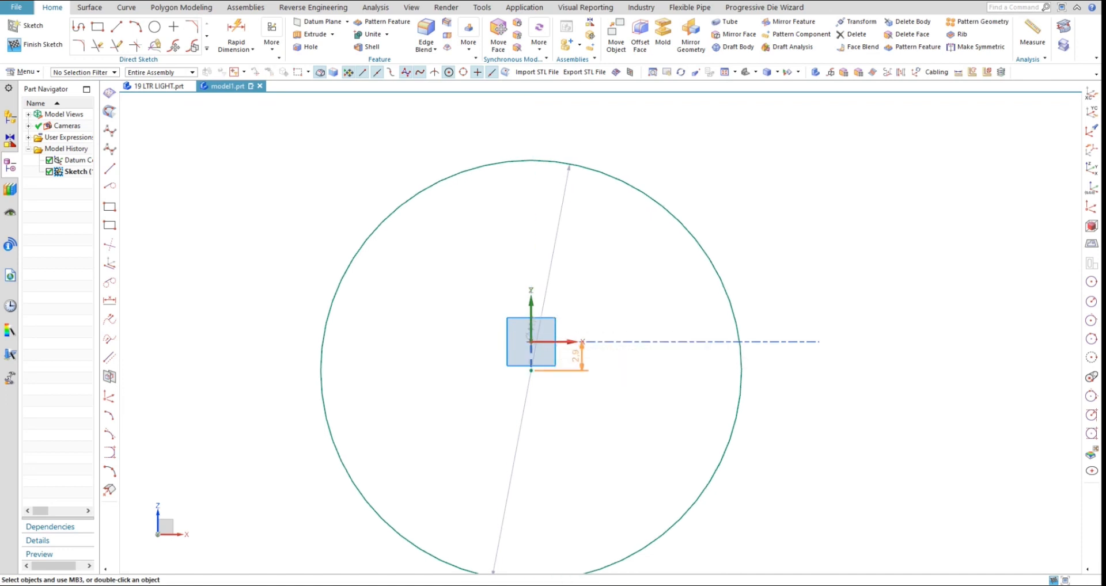
double_click(576, 358)
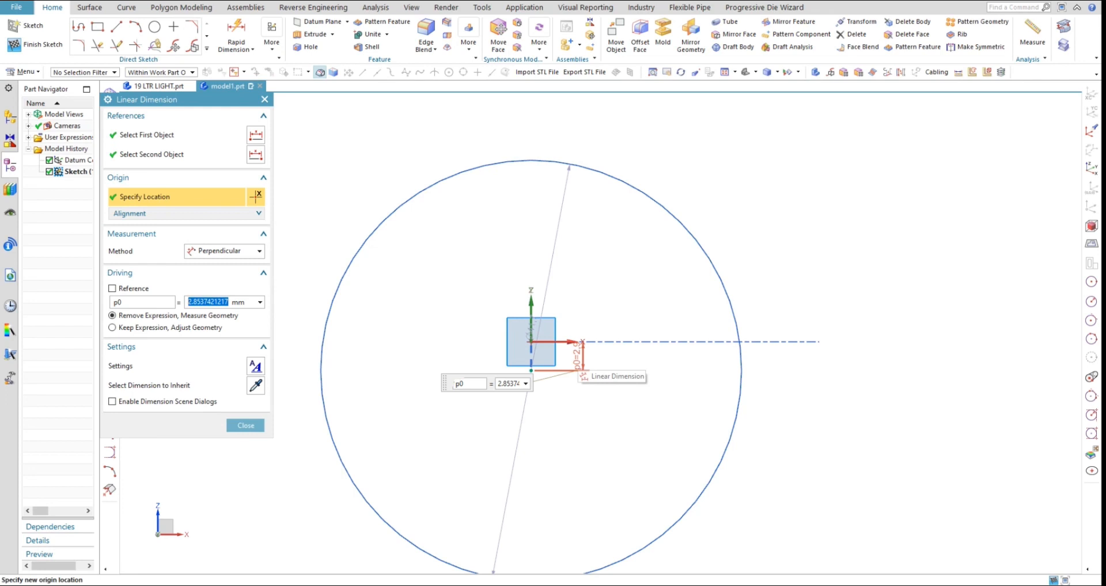
type("-74")
key("Return")
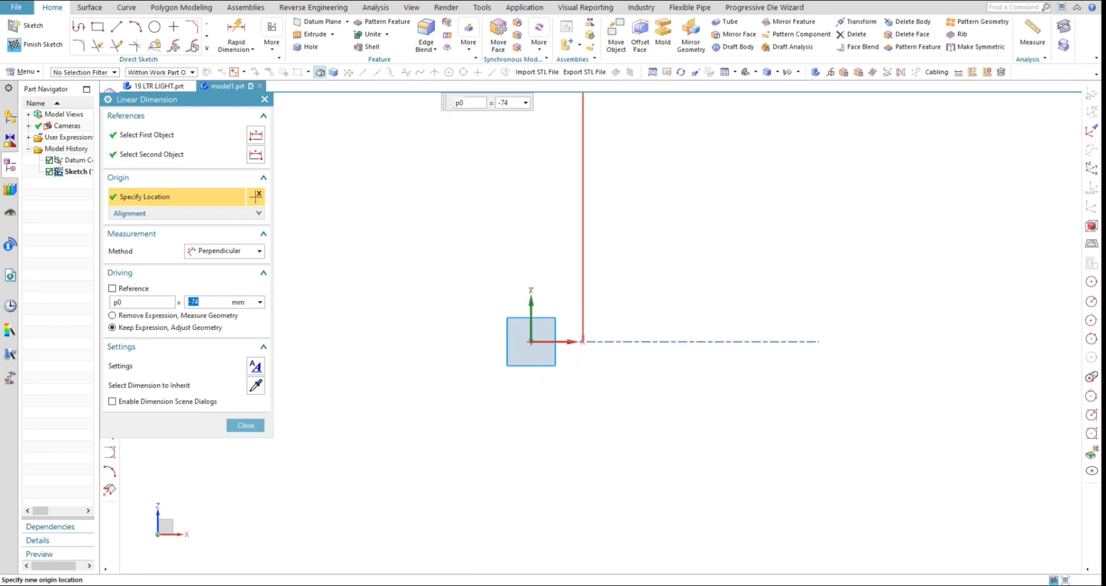
key("Escape")
Step: Move the circle's diameter dimension outside the circle and set its value to 136*2 mm
scroll(486, 387, "down", 3)
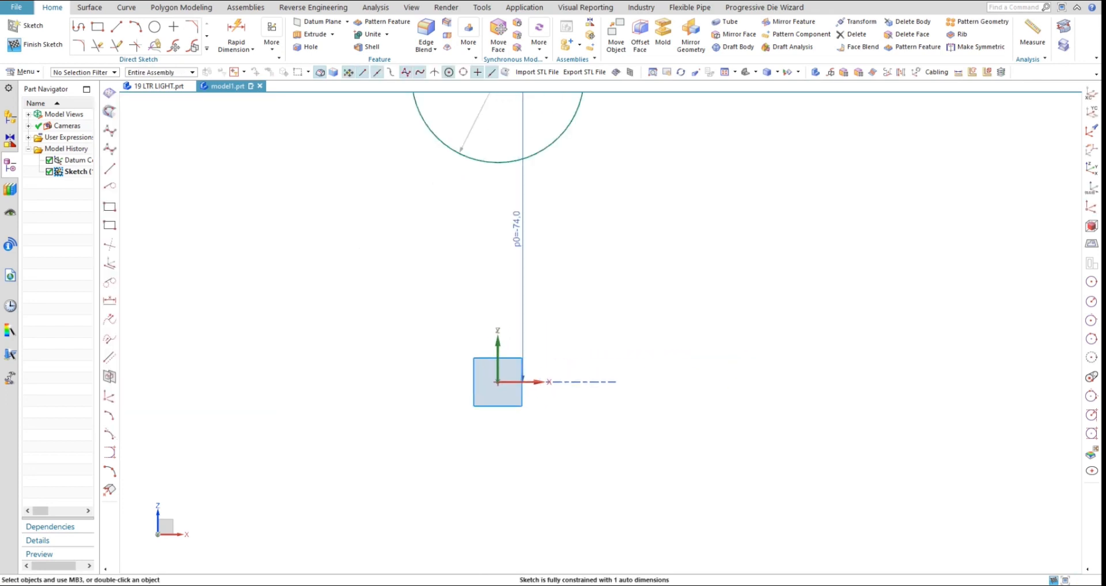
left_click_drag(491, 229, 600, 278)
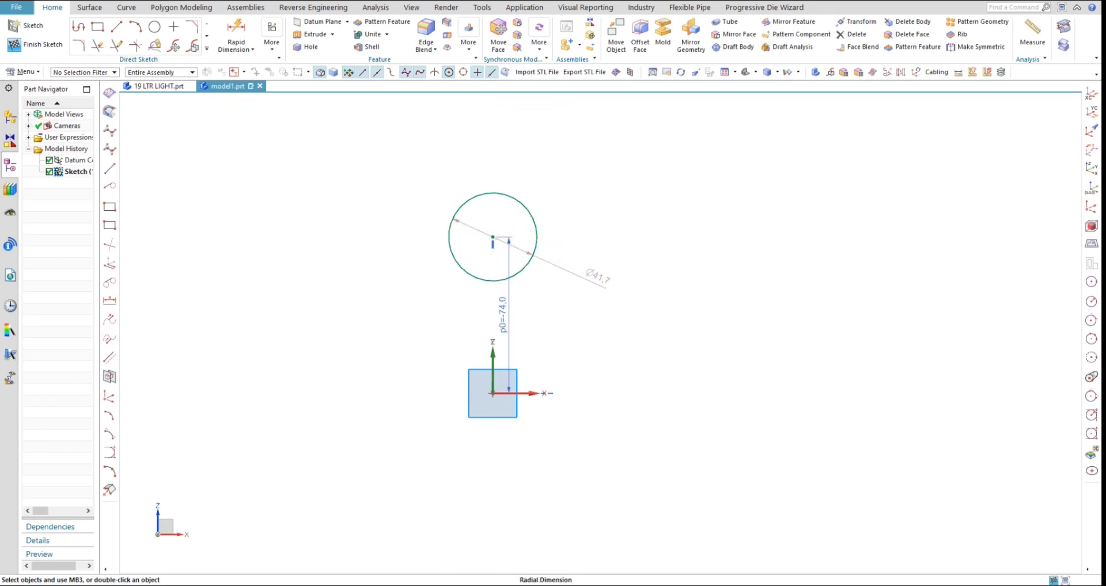
double_click(599, 278)
type("13")
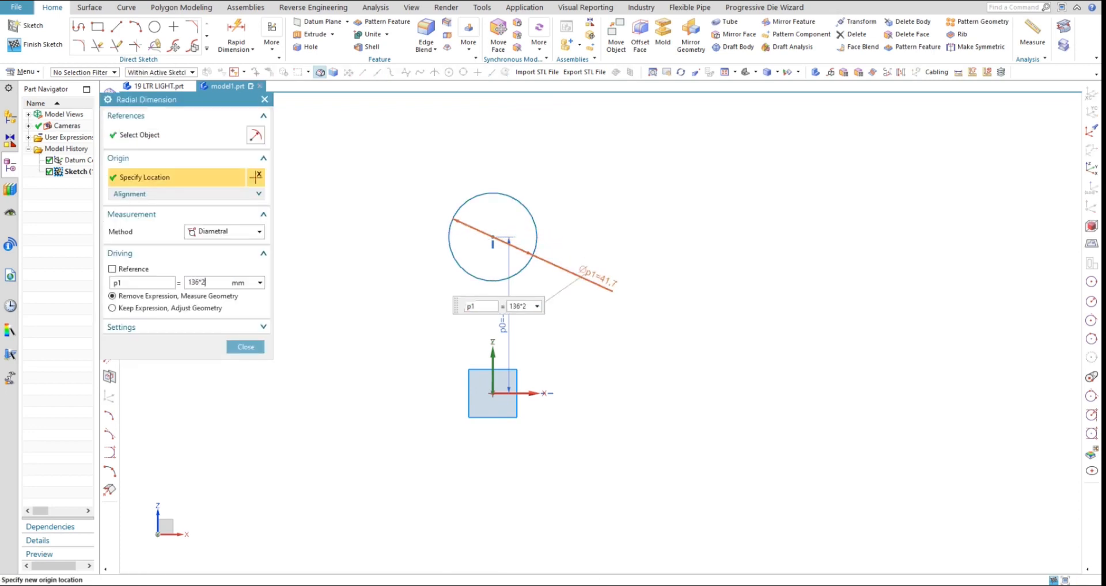
type("6*2")
key("Return")
key("Escape")
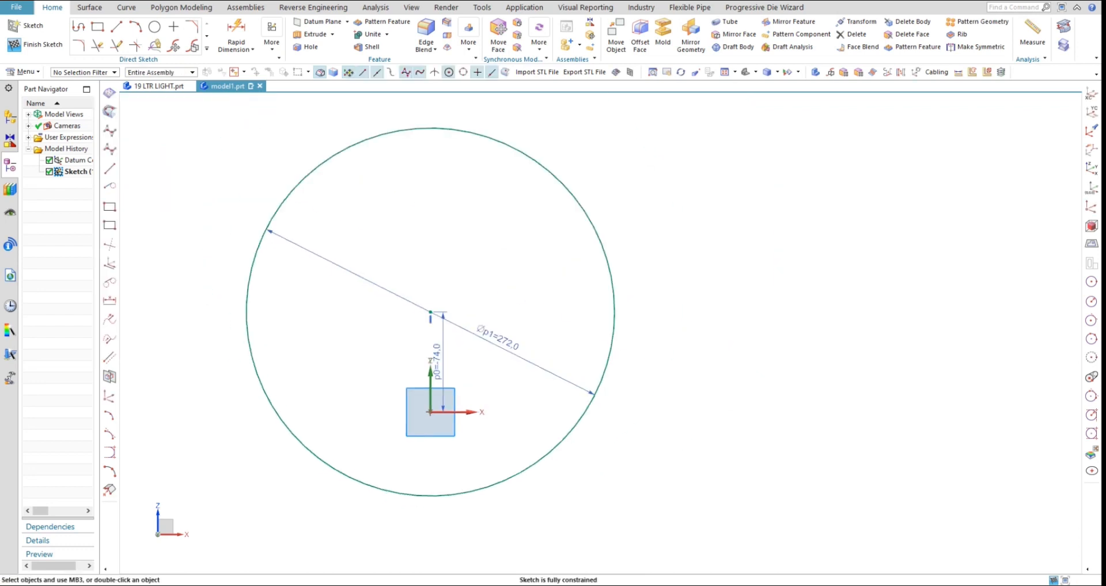
left_click(117, 27)
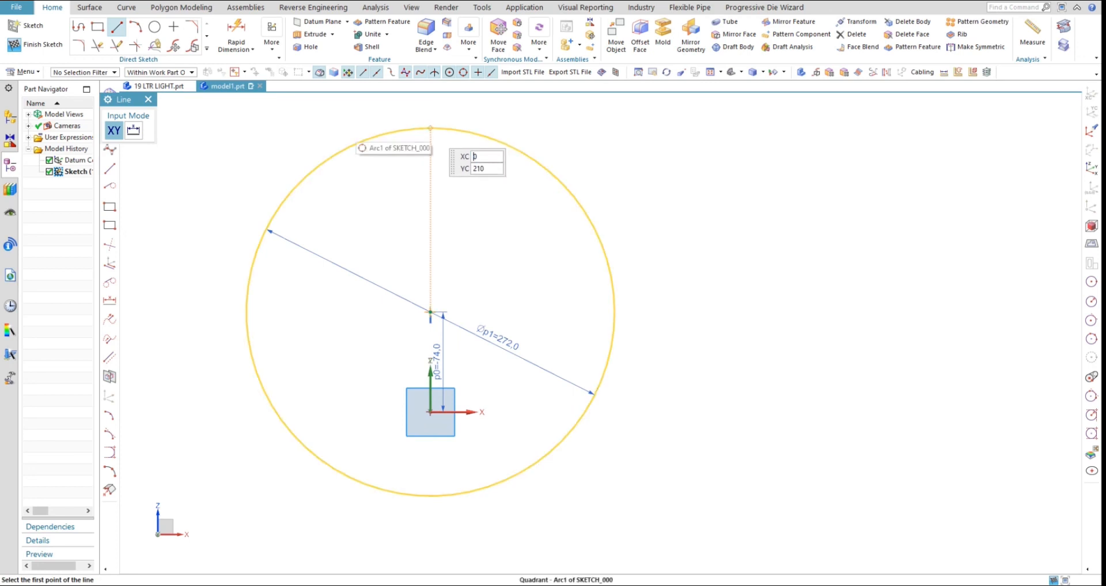
left_click(430, 128)
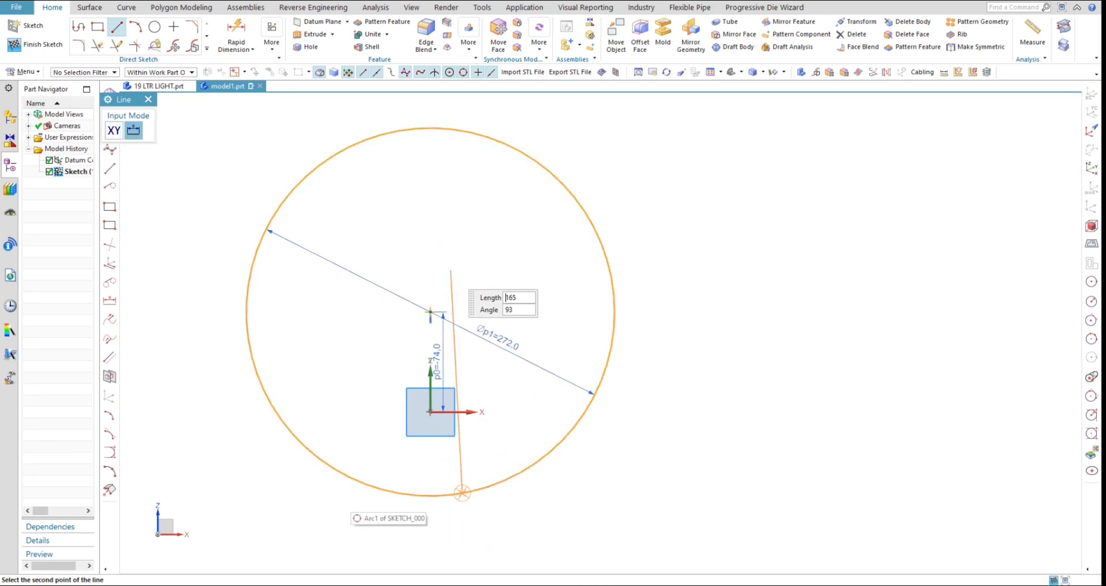
key("Escape")
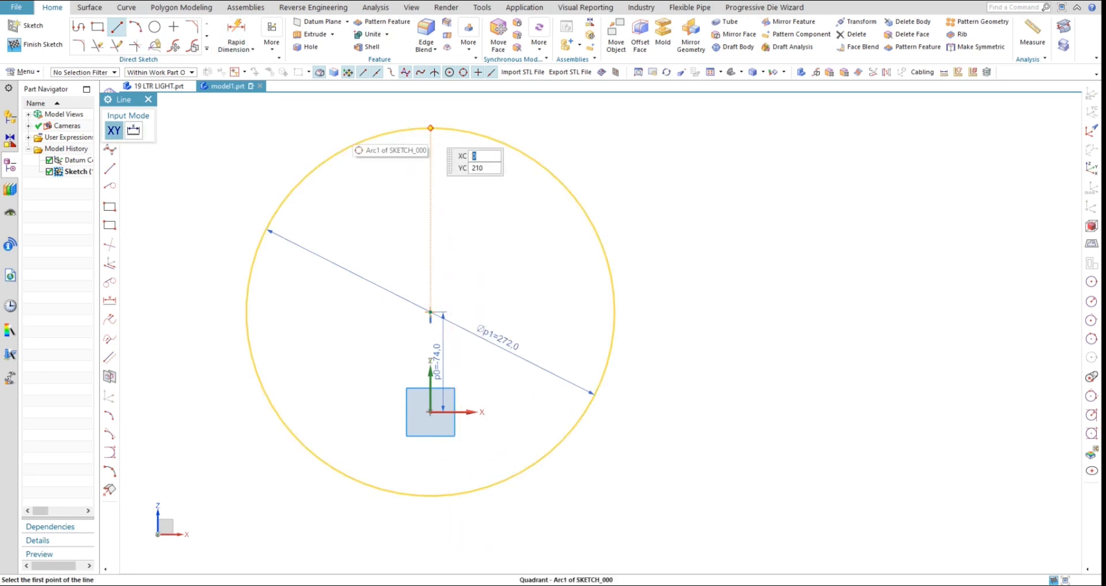
left_click(430, 539)
key("Escape")
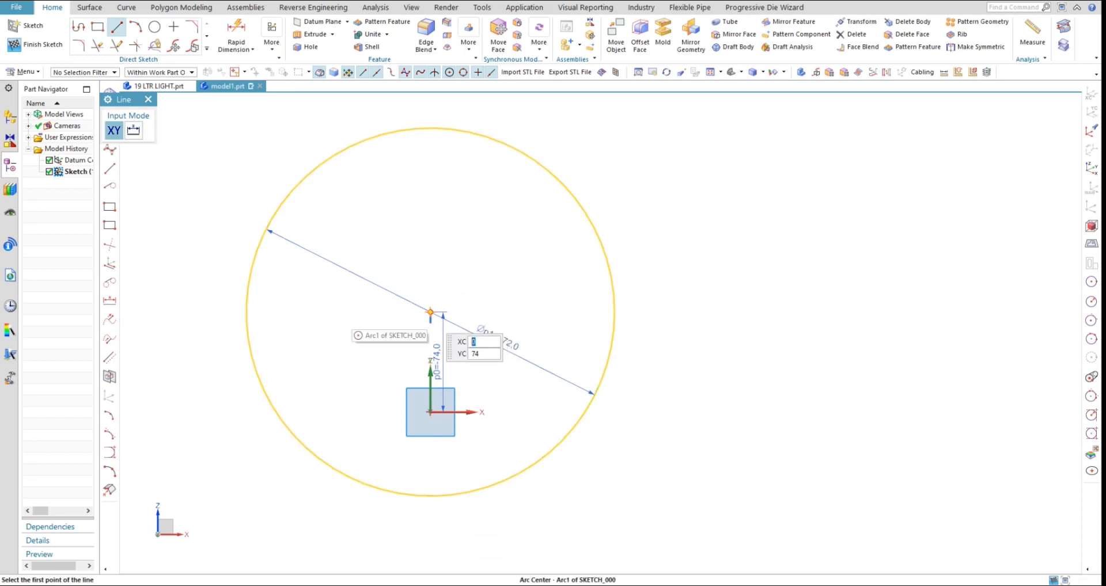
Step: Draw a vertical line about 178 mm long from the circle's centre downwards through the origin, ending below the circle
left_click(430, 313)
left_click(430, 553)
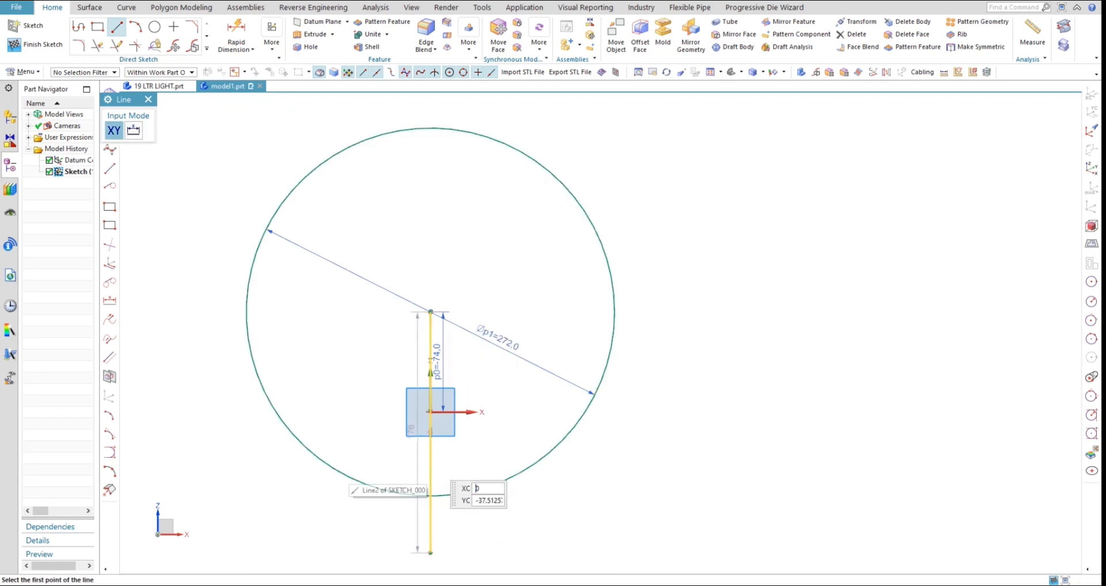
left_click(430, 458)
key("Escape")
key("Escape")
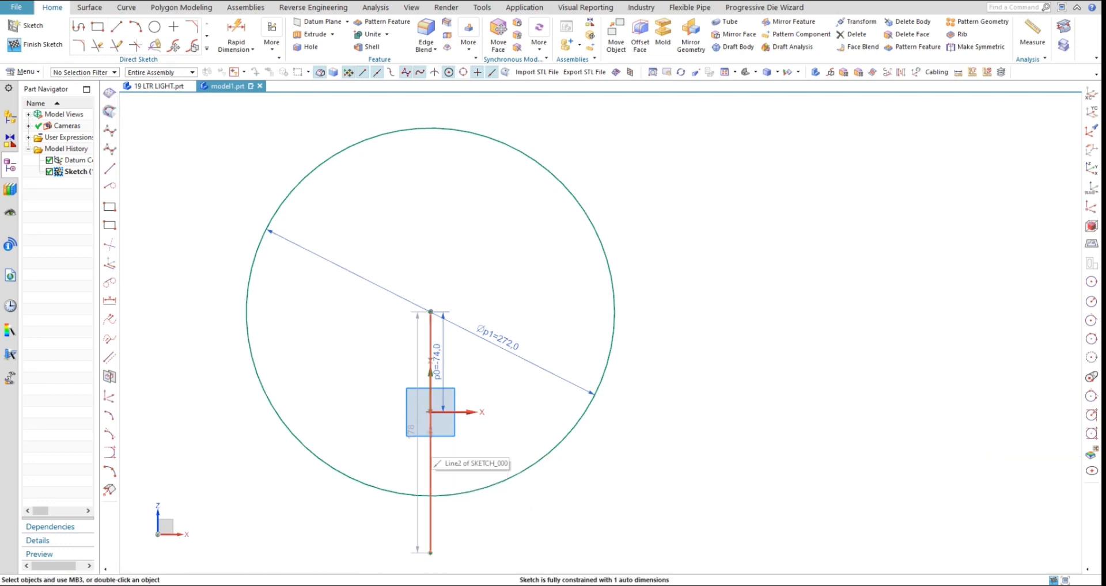
Step: Extend the vertical line's upper end above the circle, with a start limit of -154 mm from the circle's centre
double_click(431, 458)
left_click_drag(430, 311, 431, 105)
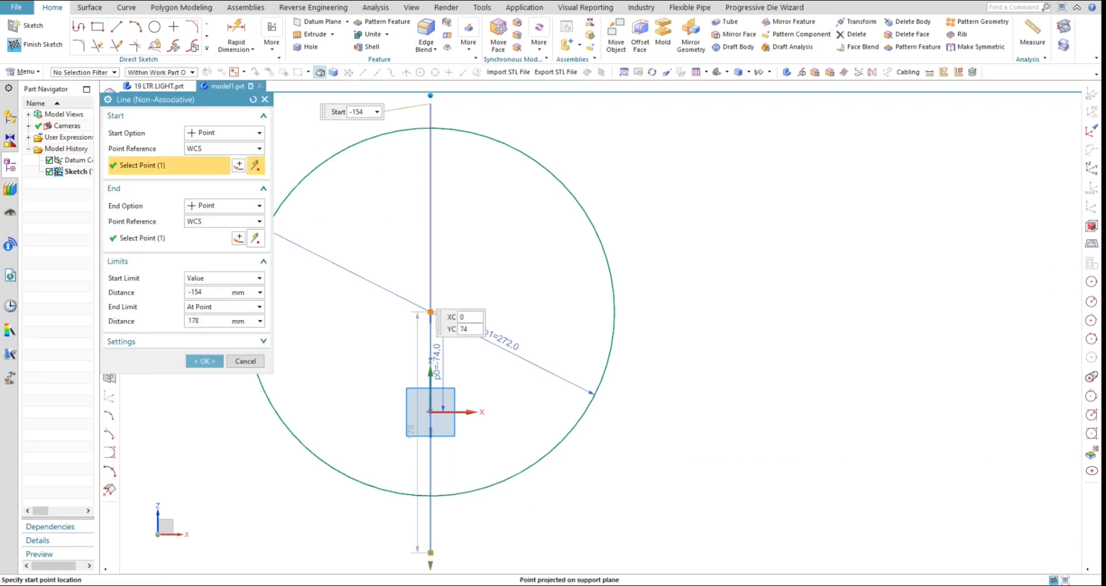
middle_click(431, 106)
Step: Reposition the centre height, circle diameter and vertical line dimensions clear of the circle
left_click_drag(437, 361, 727, 362)
left_click_drag(498, 338, 694, 205)
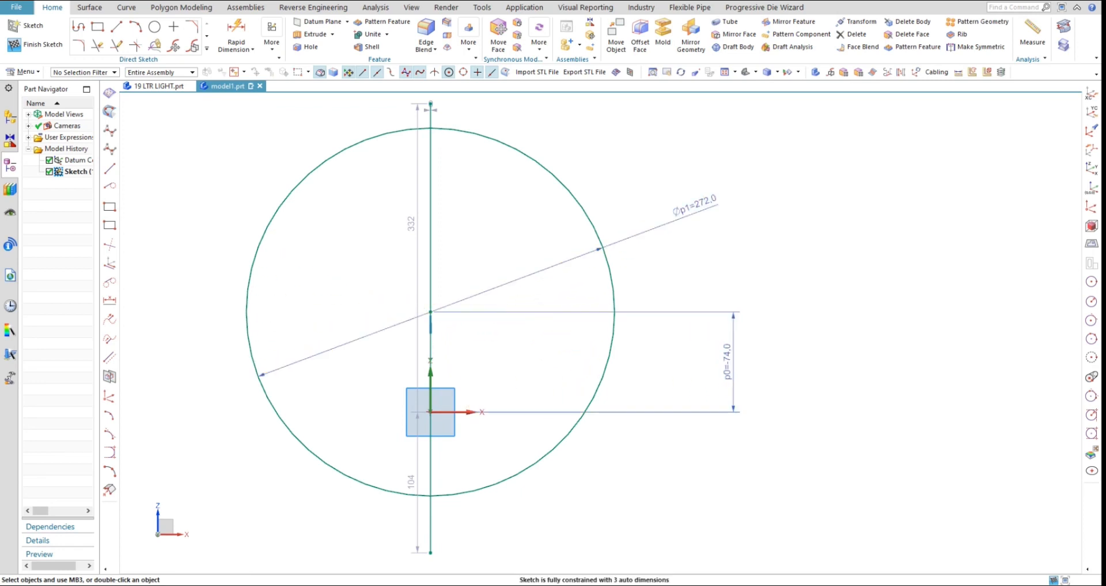
left_click_drag(411, 223, 781, 242)
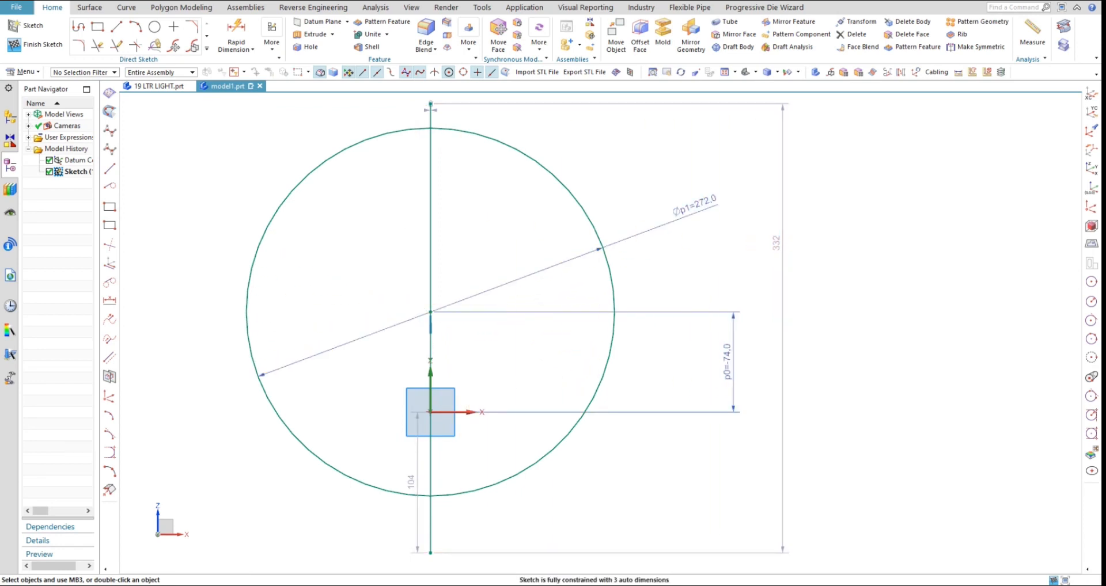
left_click_drag(411, 481, 653, 481)
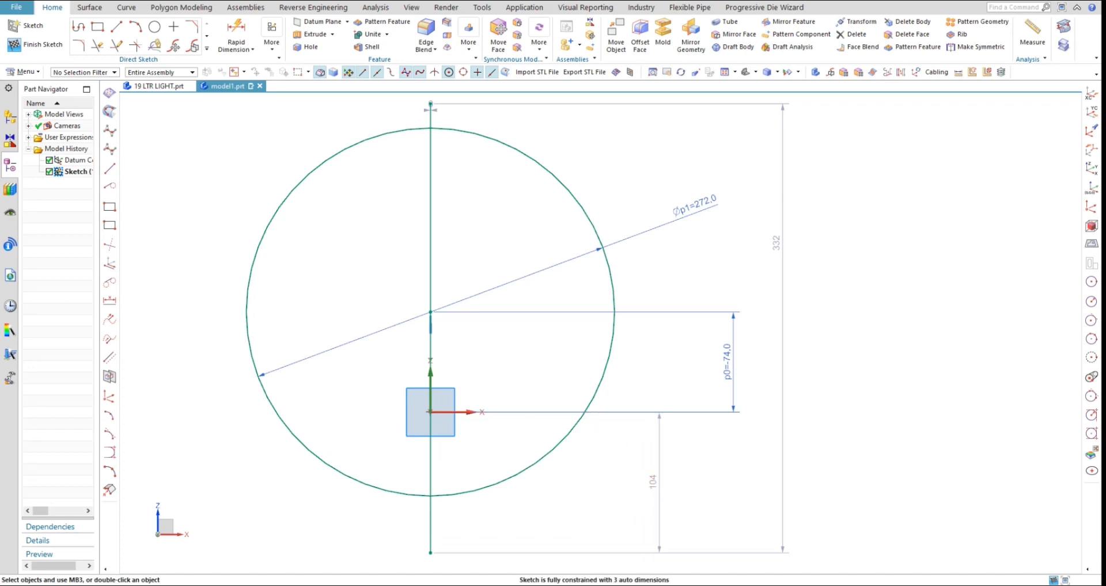
Step: Convert the vertical line to a reference line and offset it symmetrically to both sides by 160/2 mm
right_click(430, 178)
left_click(457, 162)
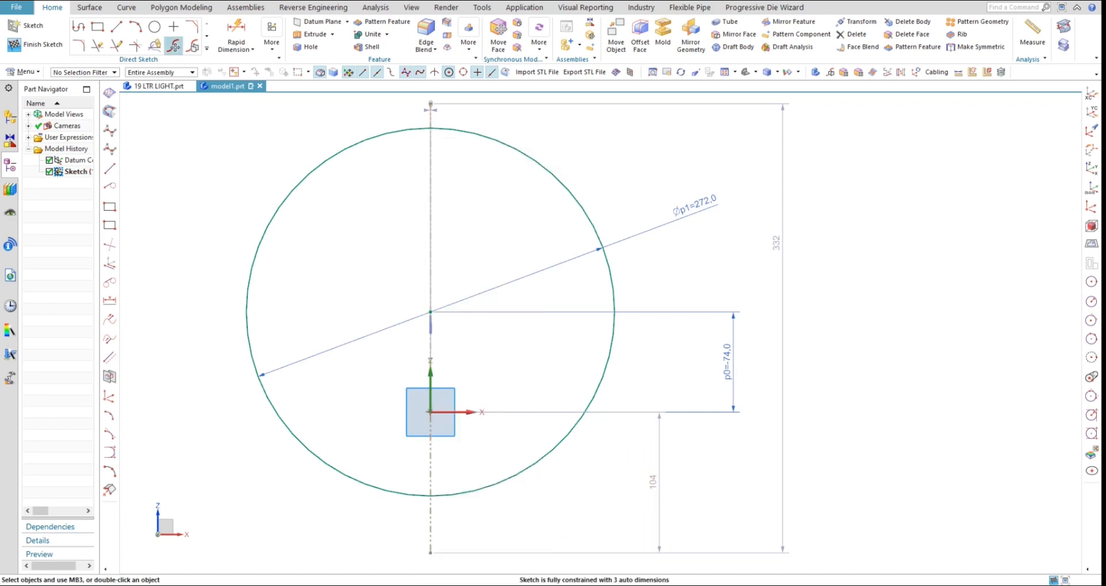
left_click(206, 49)
left_click(81, 124)
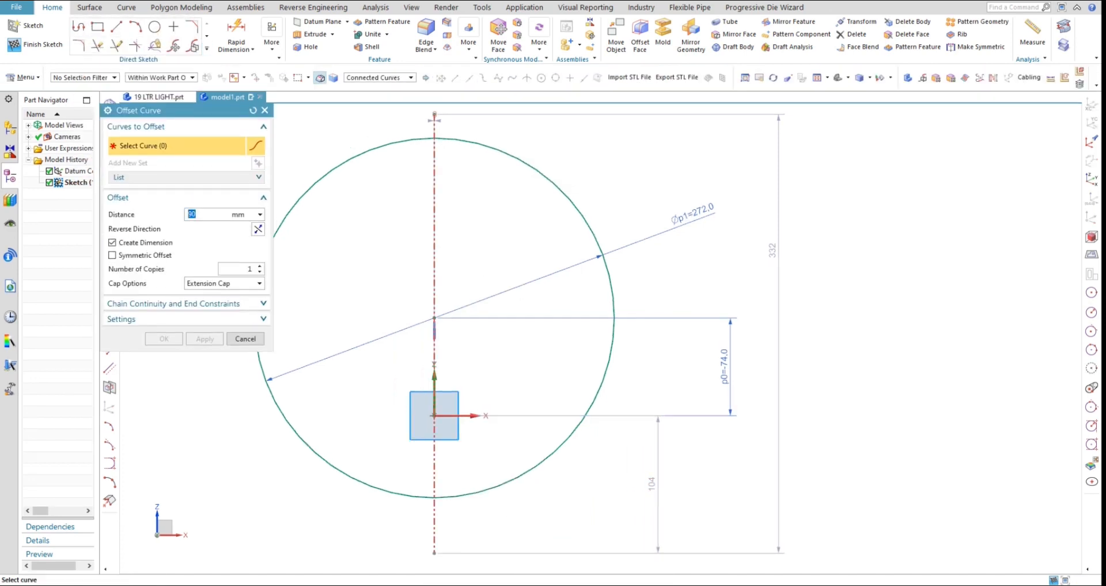
left_click(434, 237)
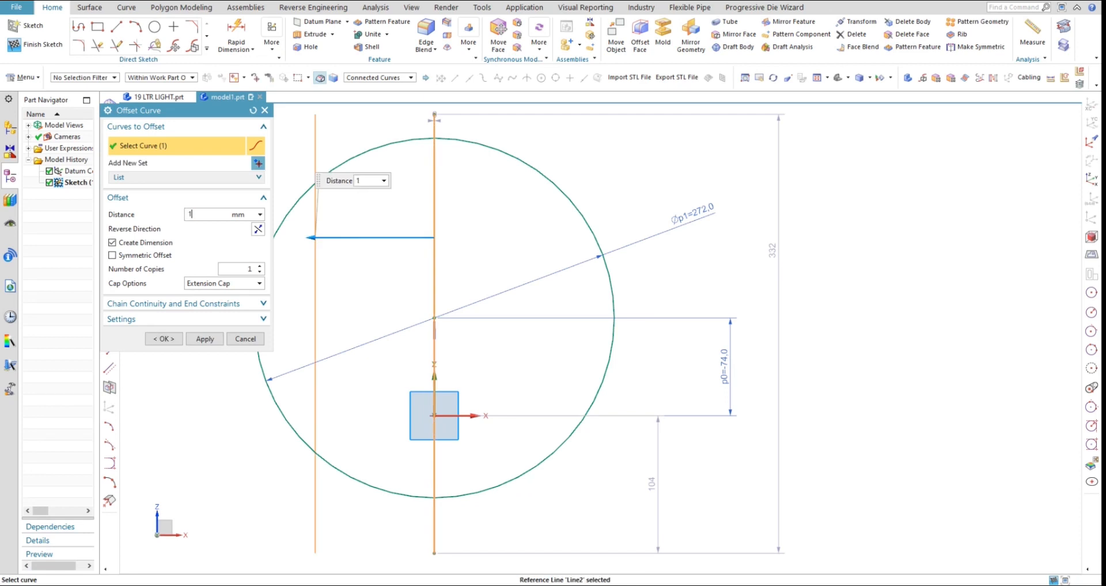
type("160/2")
key("Return")
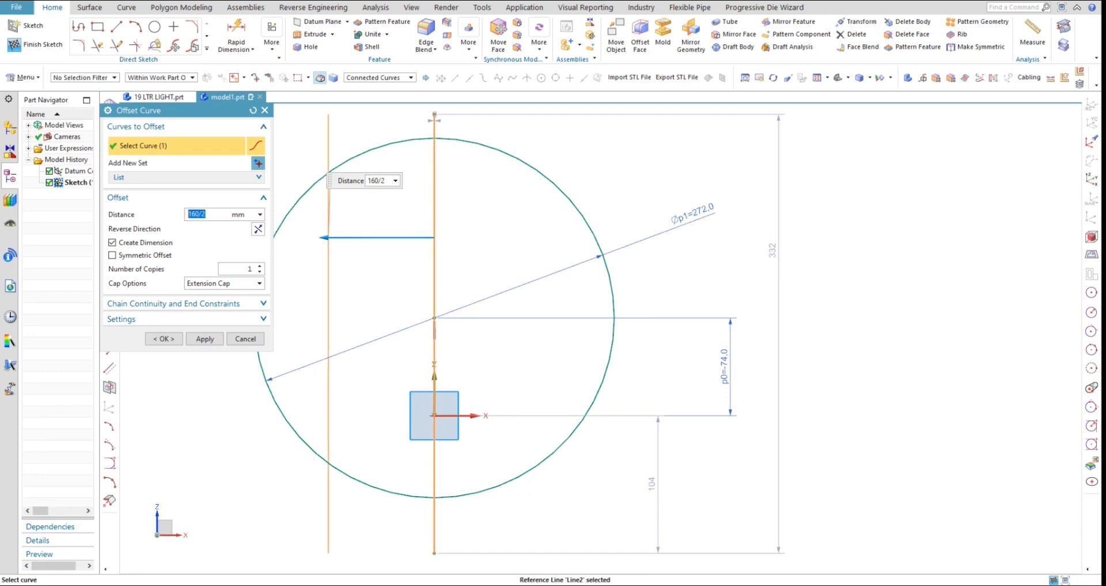
left_click(112, 255)
left_click(205, 339)
left_click(245, 338)
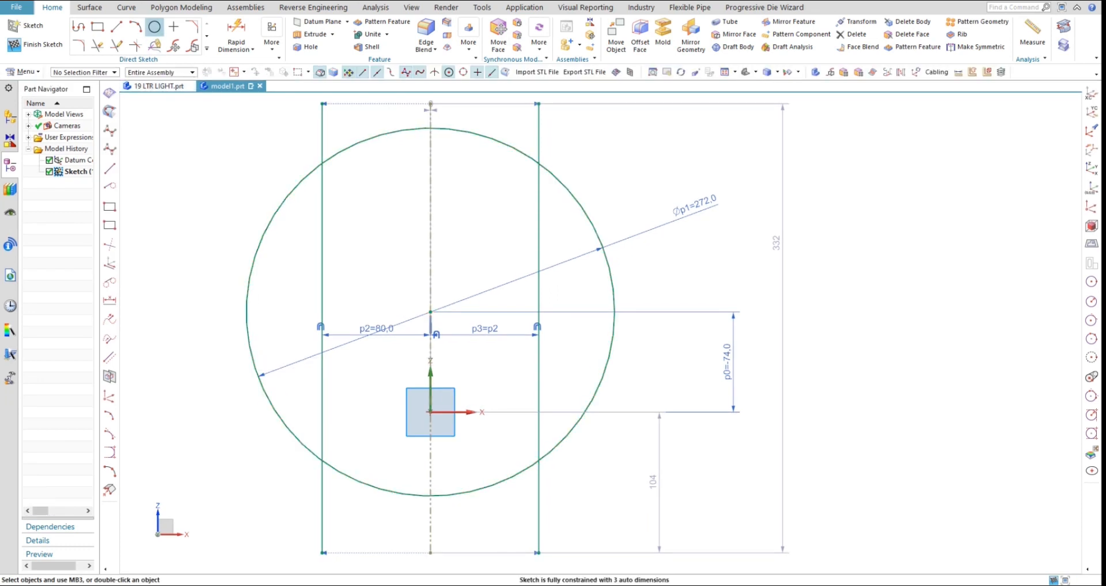
Step: Draw a circle centred on the sketch origin and set its diameter to 28*2 mm
left_click(154, 26)
left_click(430, 412)
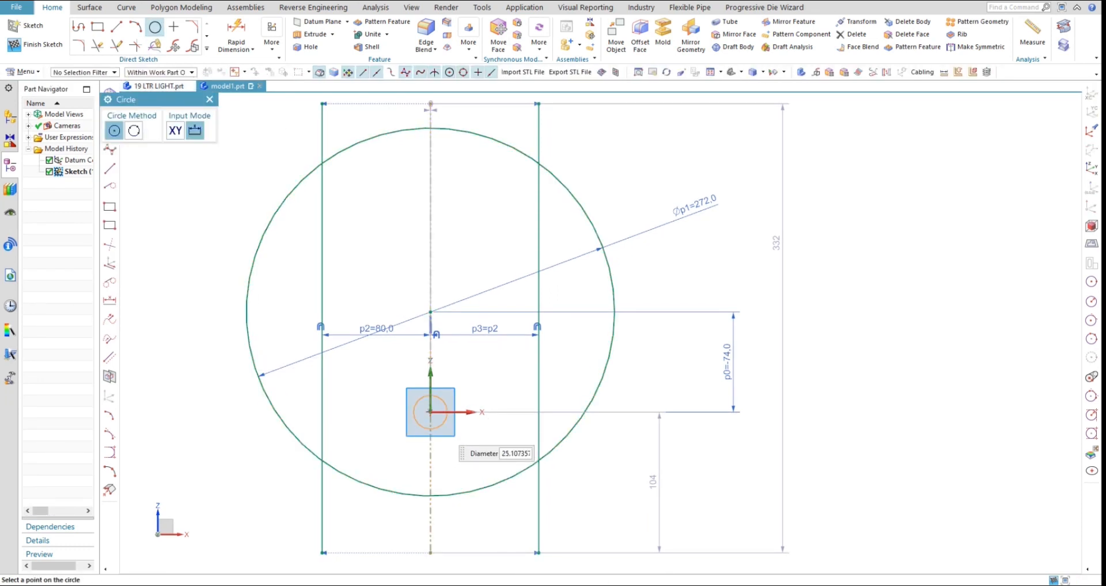
left_click(461, 397)
key("Escape")
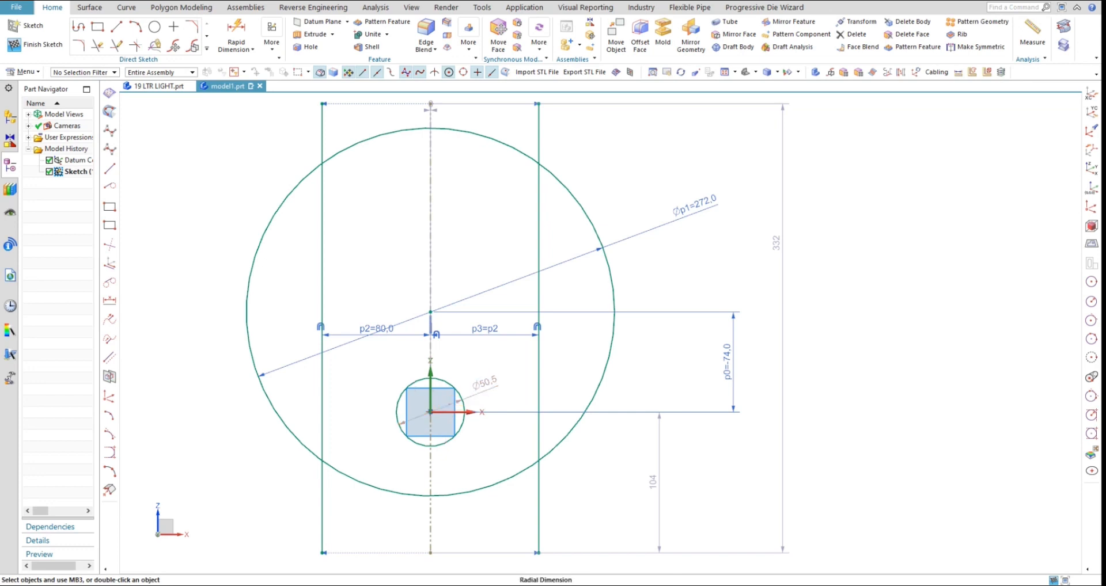
double_click(484, 389)
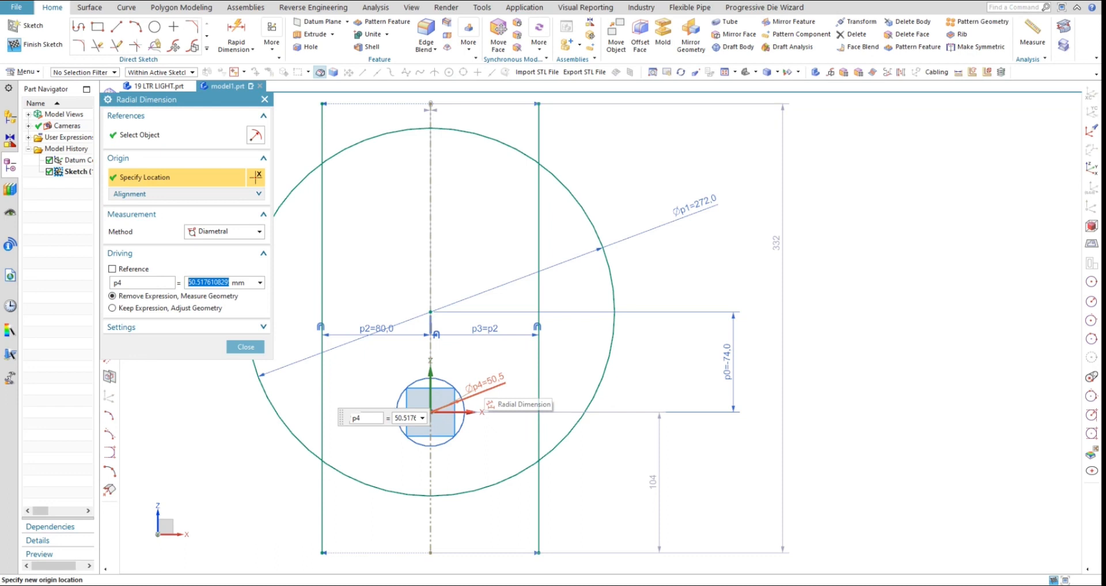
type("28*2")
key("Return")
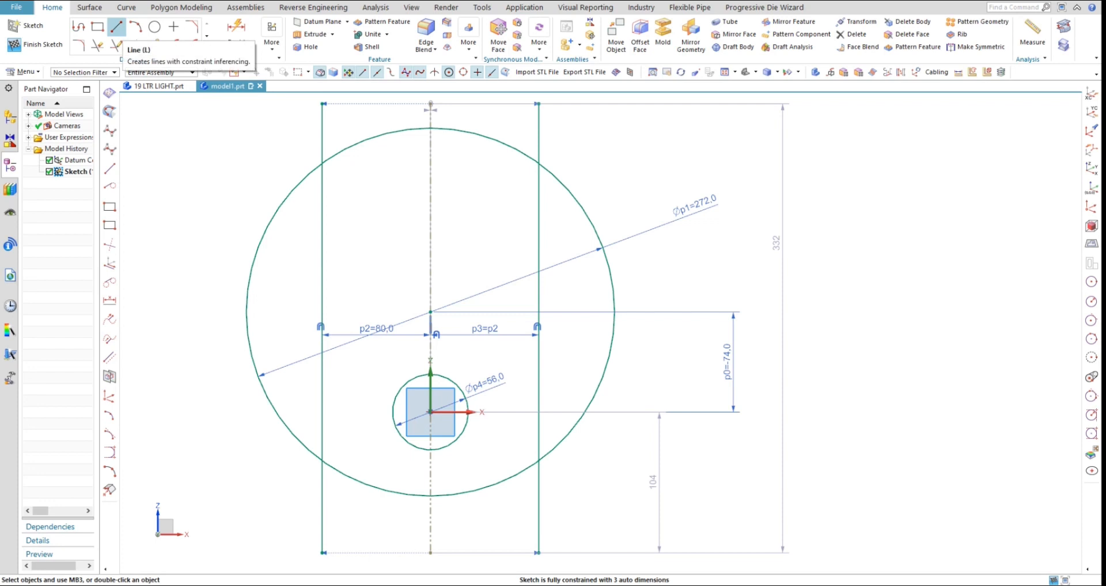
Step: Trim the large circle's side and upper arcs and the offset lines' lower ends, keeping only the bottom arc between the lines
left_click(97, 45)
left_click(256, 368)
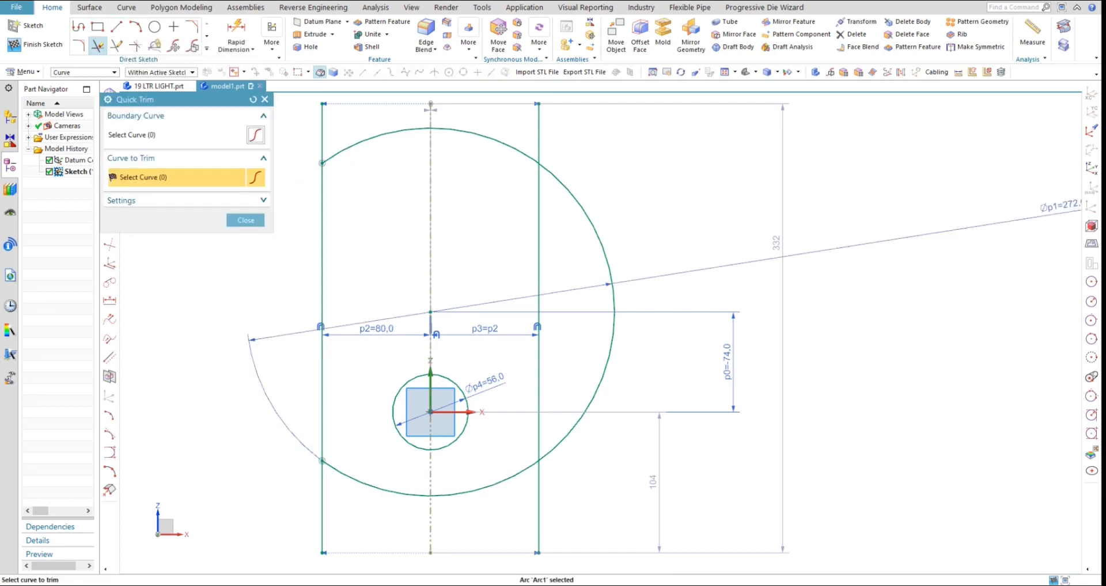
left_click(322, 507)
left_click(539, 507)
left_click(604, 368)
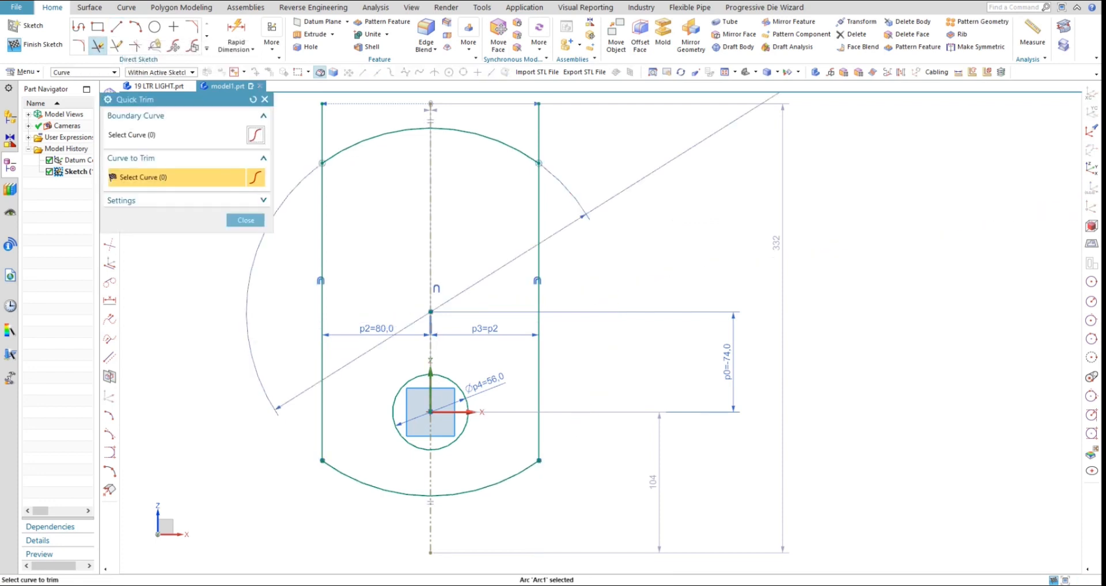
left_click(484, 136)
left_click(376, 136)
key("Escape")
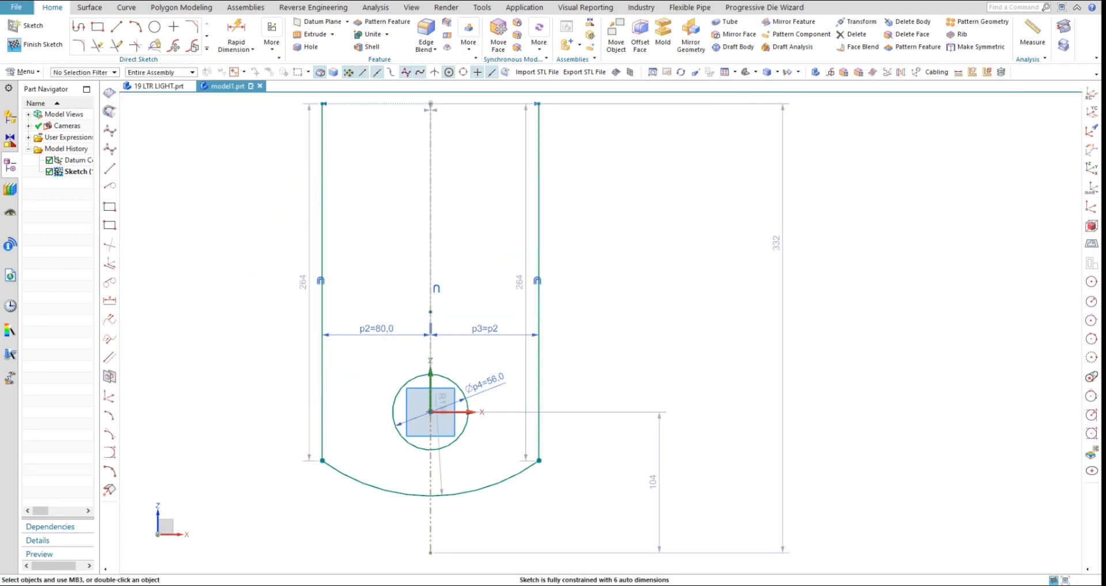
Step: Try a horizontal line through the bottom arc's endpoints, extended past both side lines to about 258 mm, and undo it
left_click(116, 26)
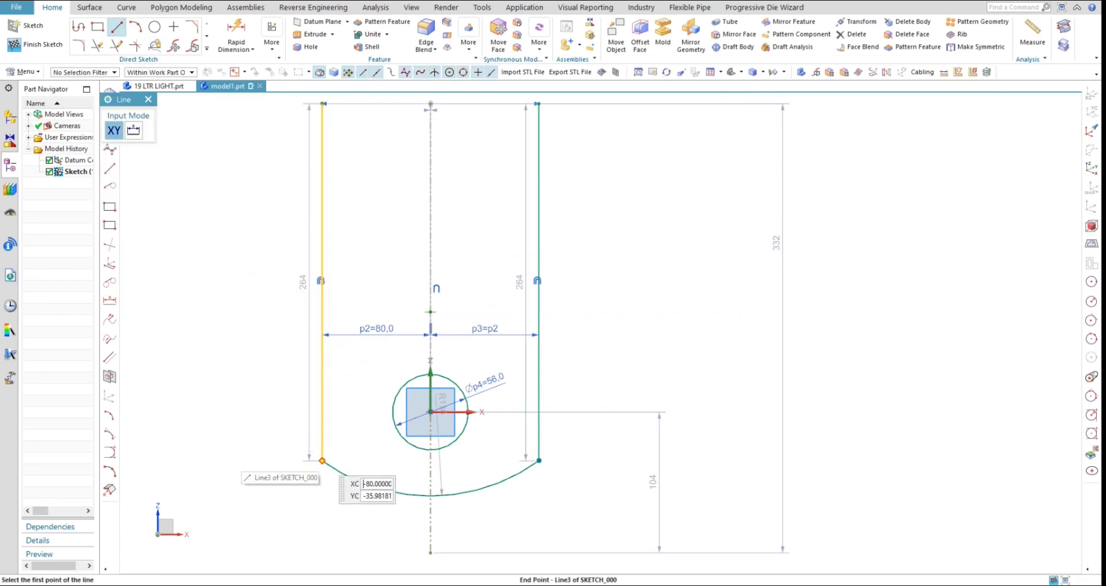
left_click(322, 461)
left_click(608, 460)
key("Escape")
double_click(494, 461)
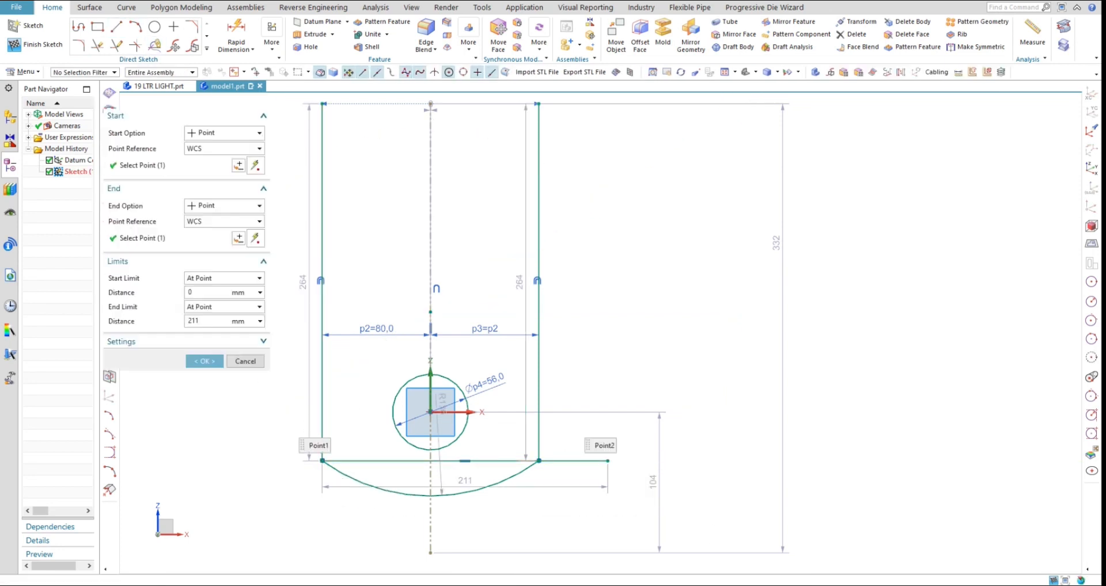
left_click_drag(312, 461, 258, 461)
middle_click(259, 461)
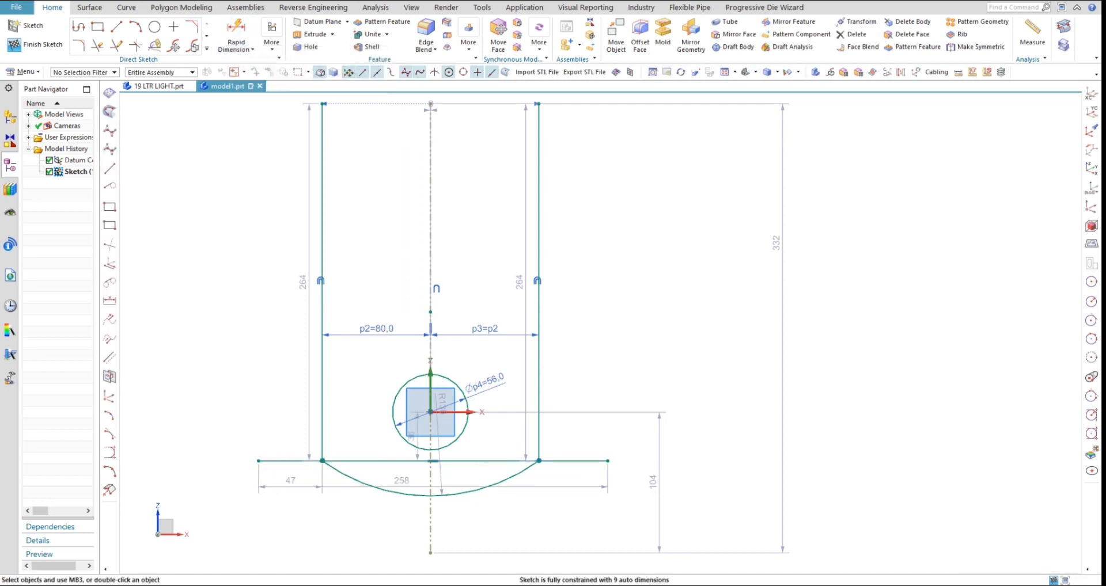
key("ctrl+z")
key("ctrl+z")
Step: Draw a slanted line about 93.2 mm long, tangent to the circle's top and ending past the left side line
left_click(116, 27)
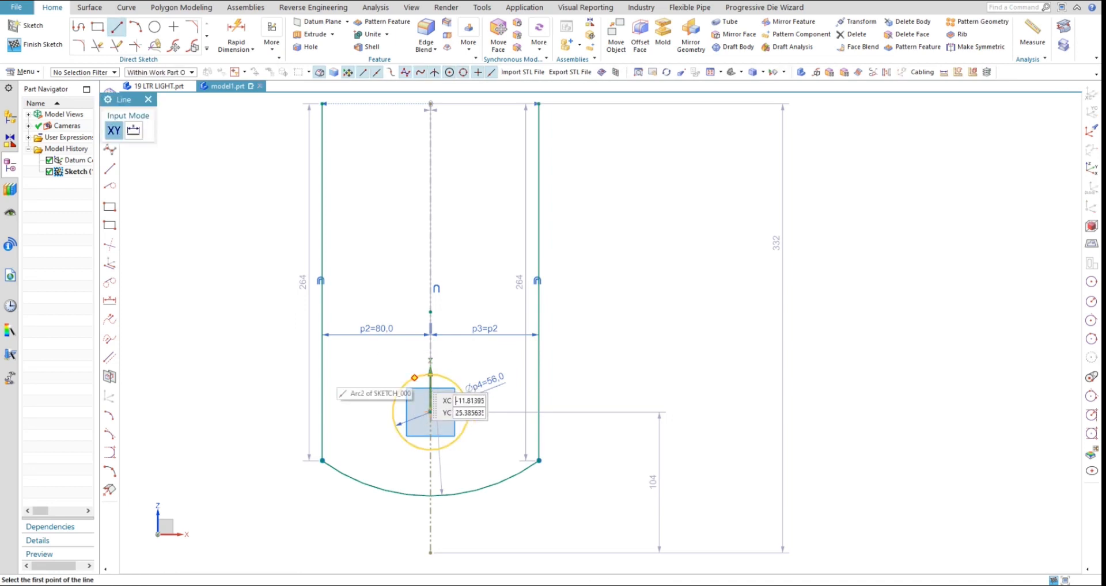
left_click(423, 375)
left_click(299, 405)
key("Escape")
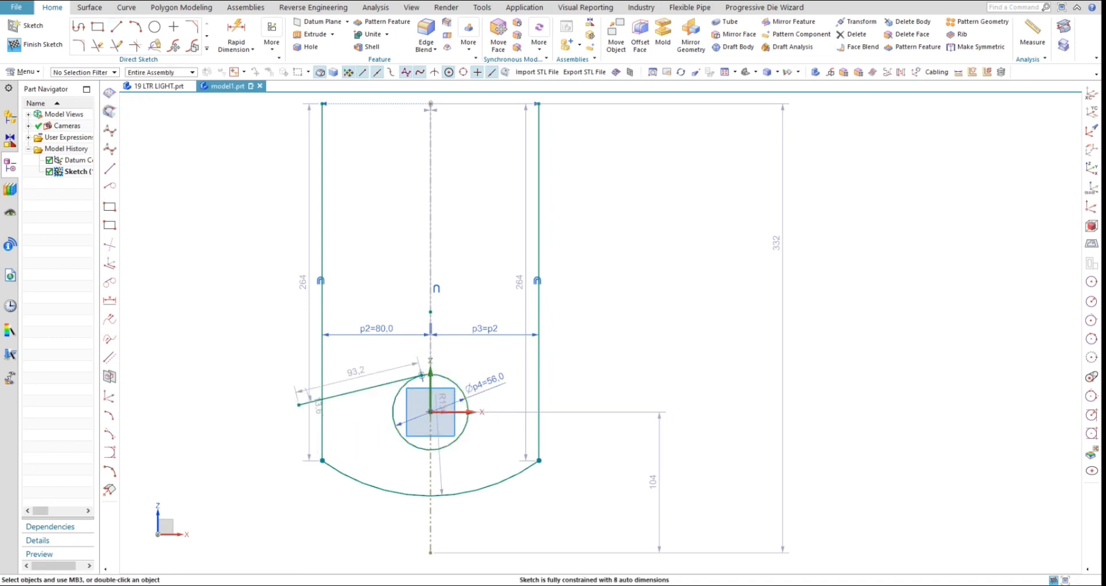
left_click(236, 34)
key("Escape")
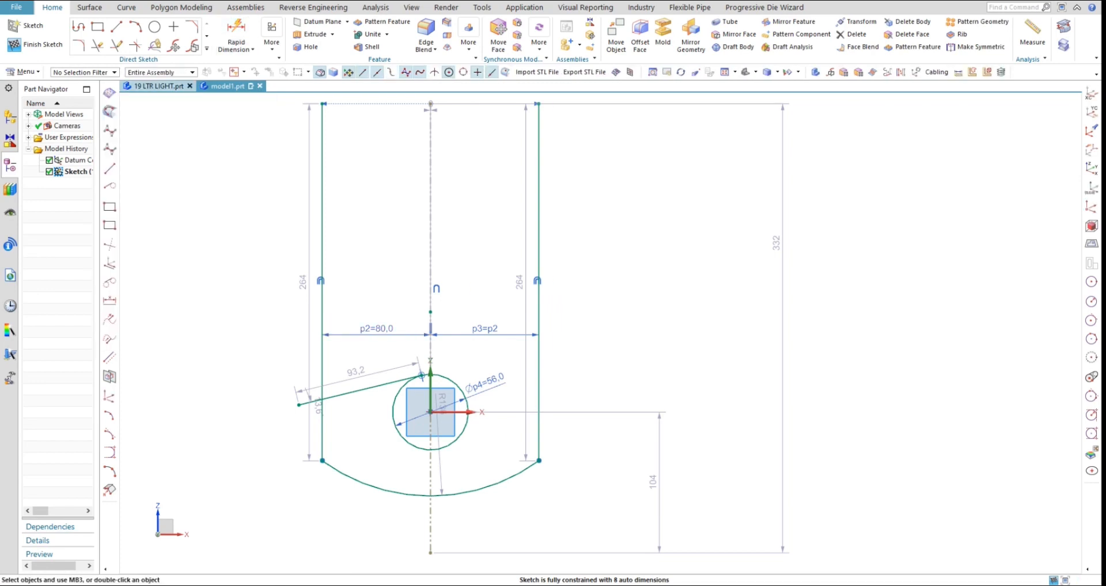
Step: Trim the slanted line's end that overhangs the left side line
left_click(98, 45)
left_click(309, 401)
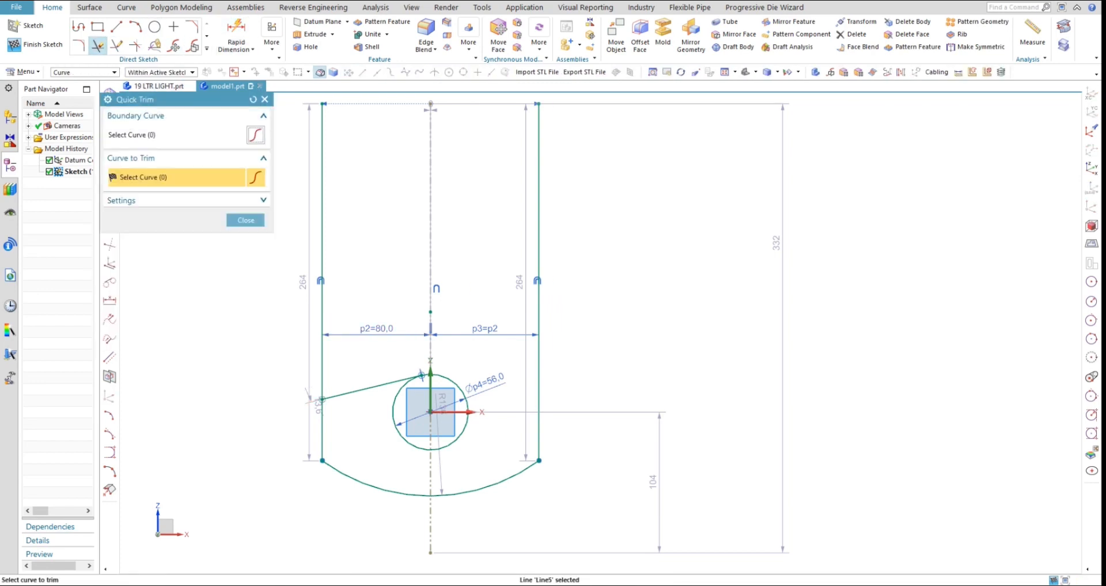
key("Escape")
Step: Try a 42.5 mm vertical dimension between the slanted line's left end and the arc's left endpoint, and undo the value
left_click(236, 35)
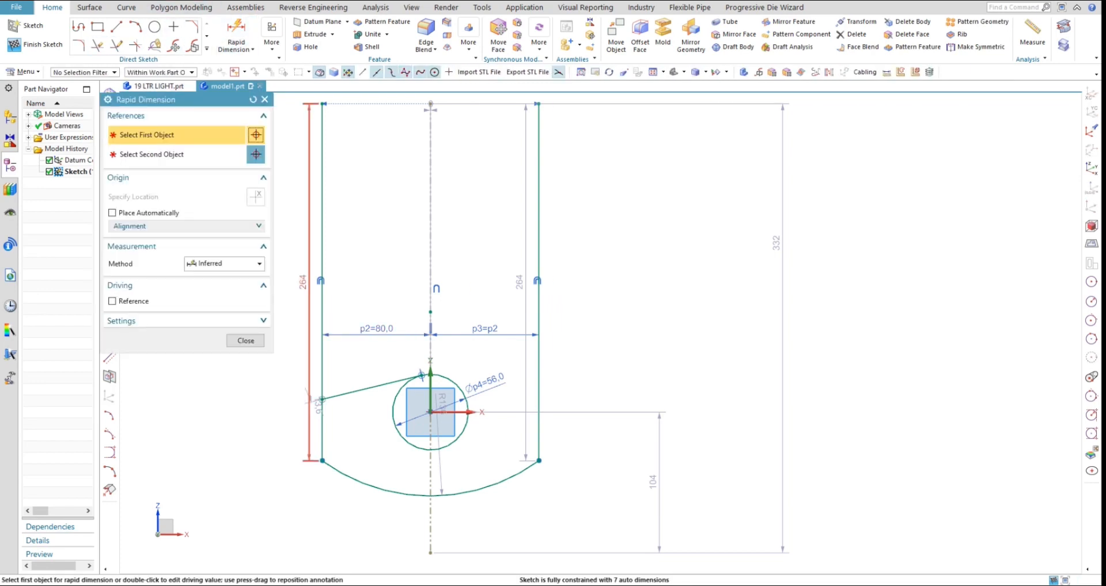
left_click(324, 398)
left_click(322, 461)
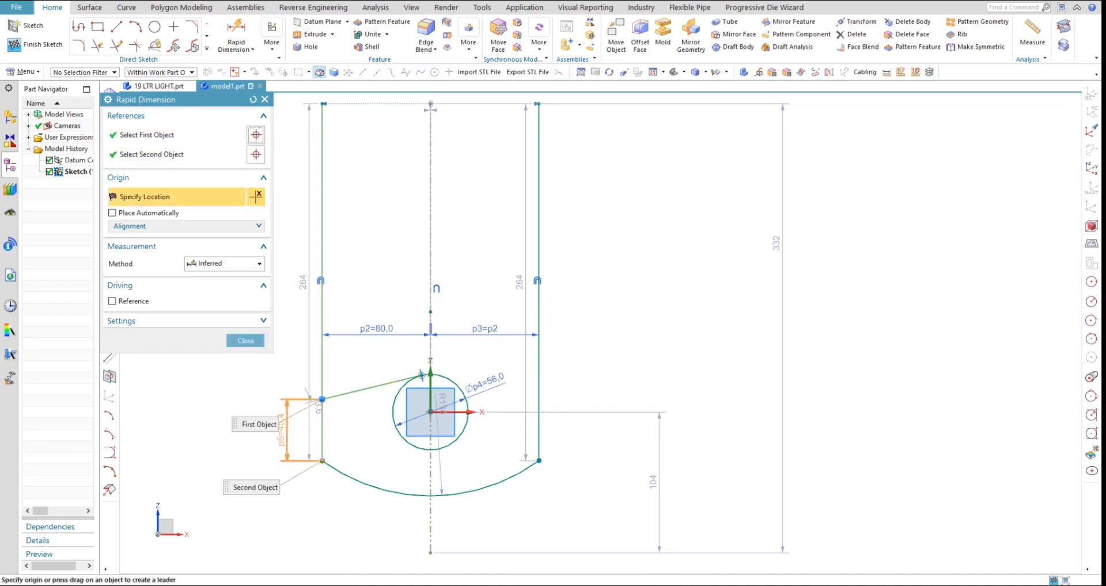
left_click(283, 429)
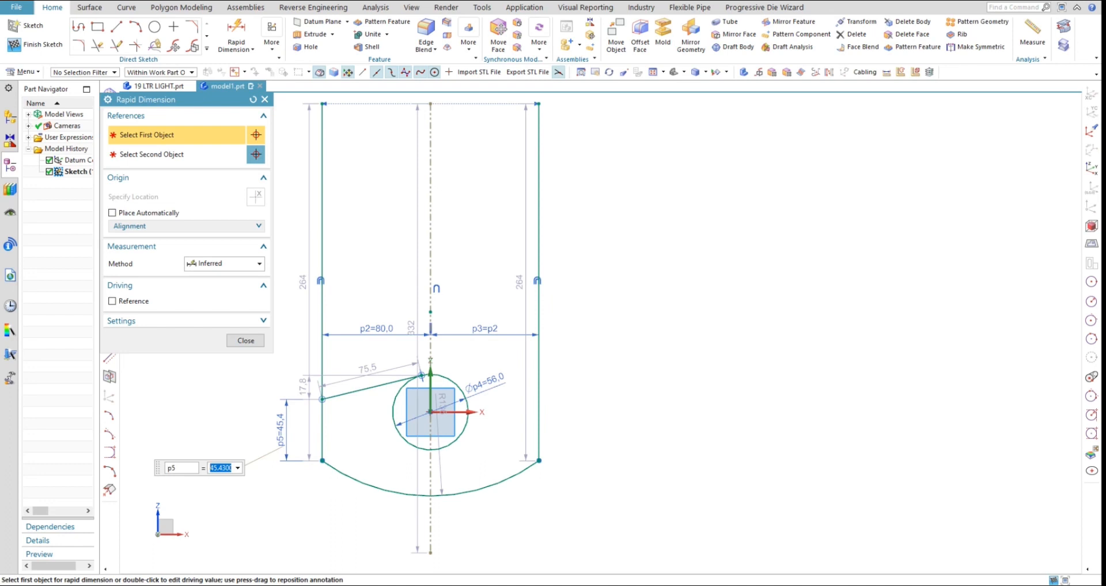
type("42.5")
key("Return")
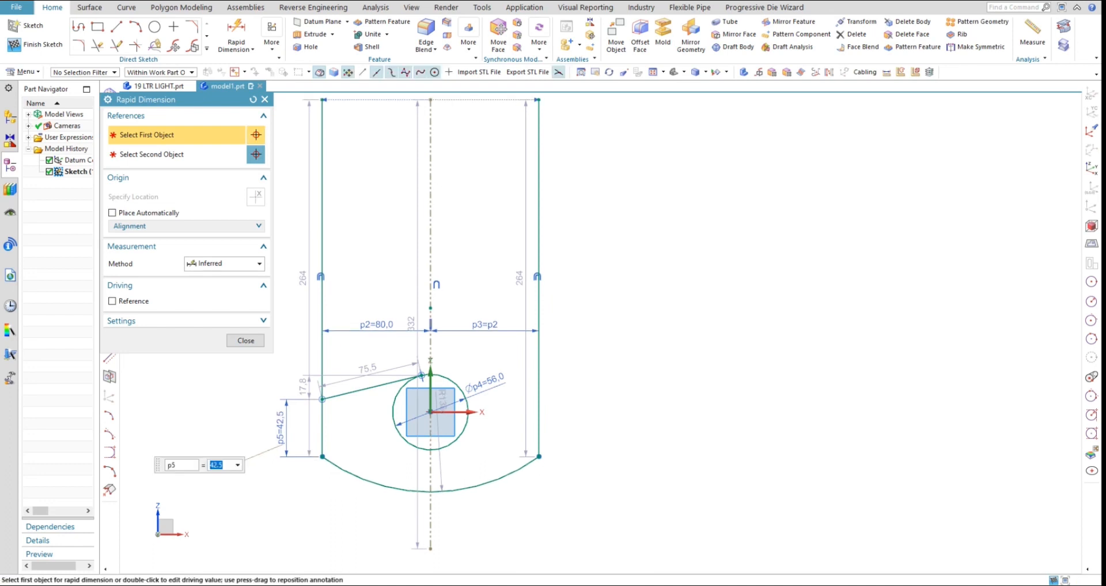
key("Escape")
key("ctrl+z")
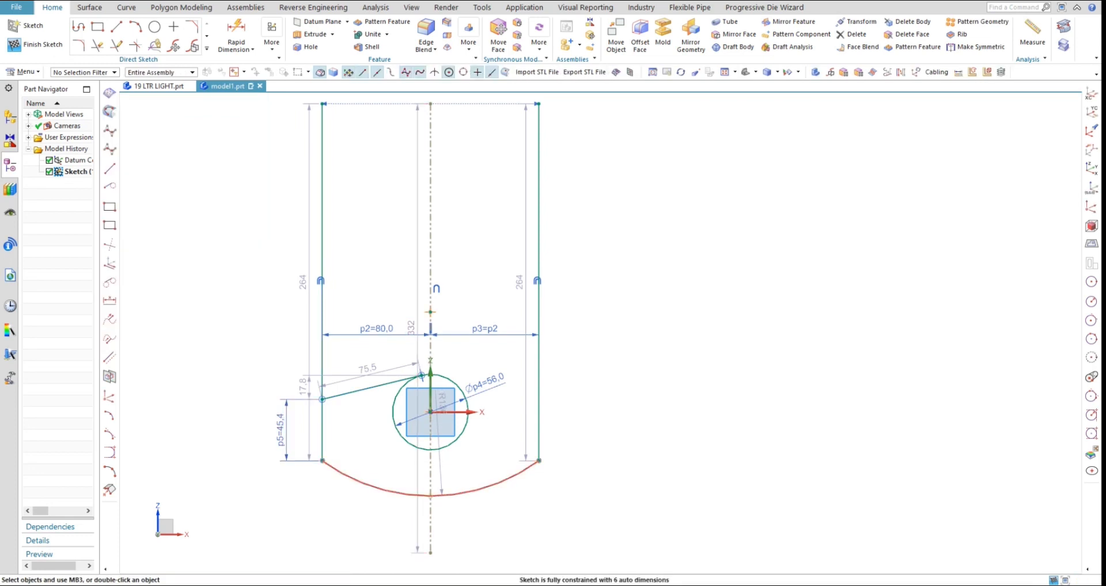
Step: Align the bottom arc's midpoint vertically with the sketch origin
left_click(430, 496)
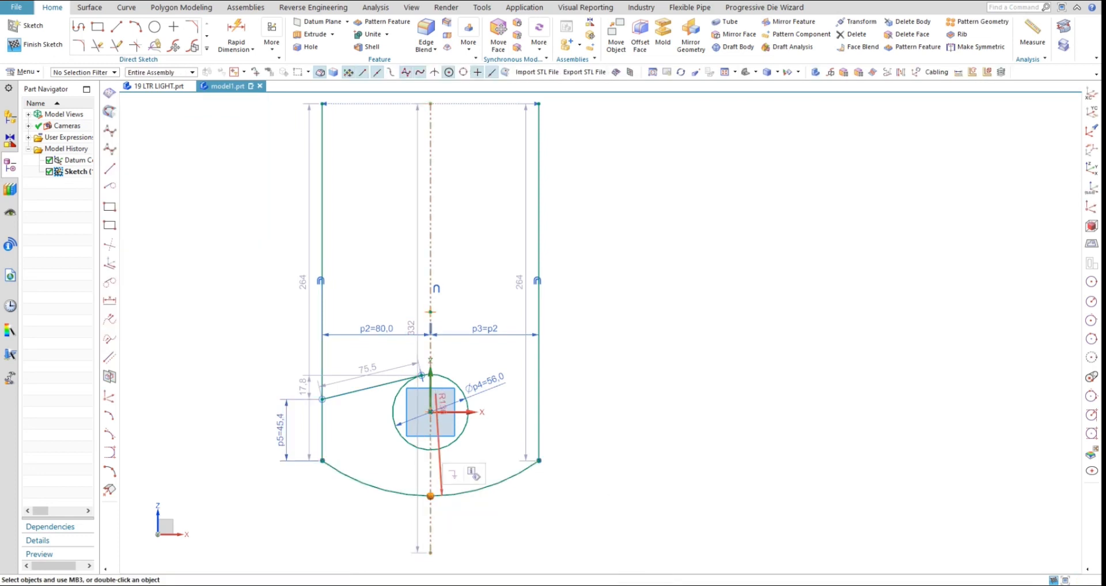
left_click(430, 412)
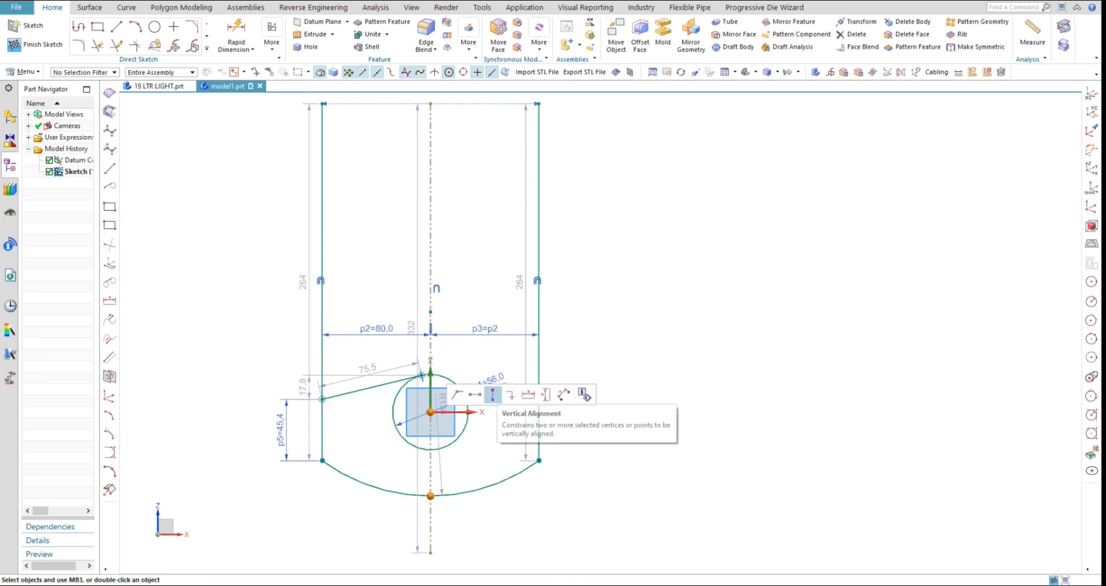
left_click(493, 395)
Step: Try setting the vertical dimension below the slanted line to 42.5 mm, and undo back to the profile without the slanted line
double_click(280, 431)
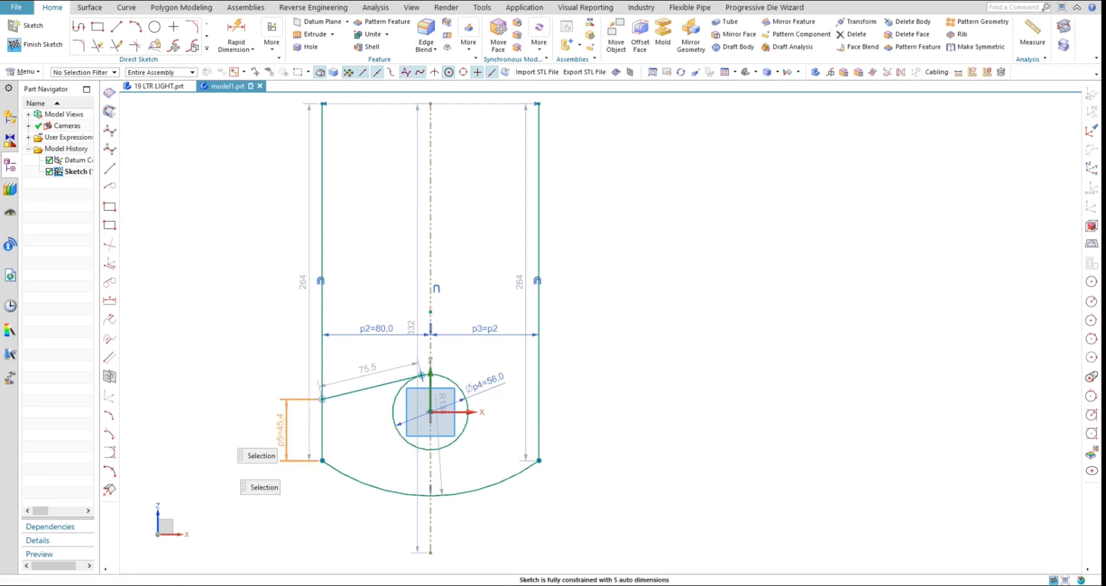
type("42.")
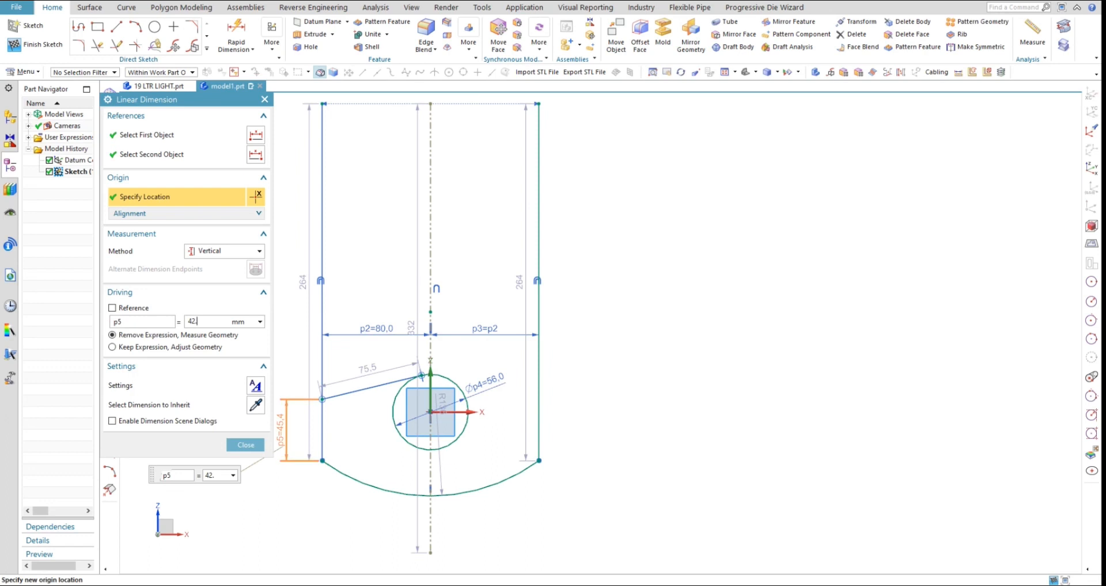
type("5")
key("Return")
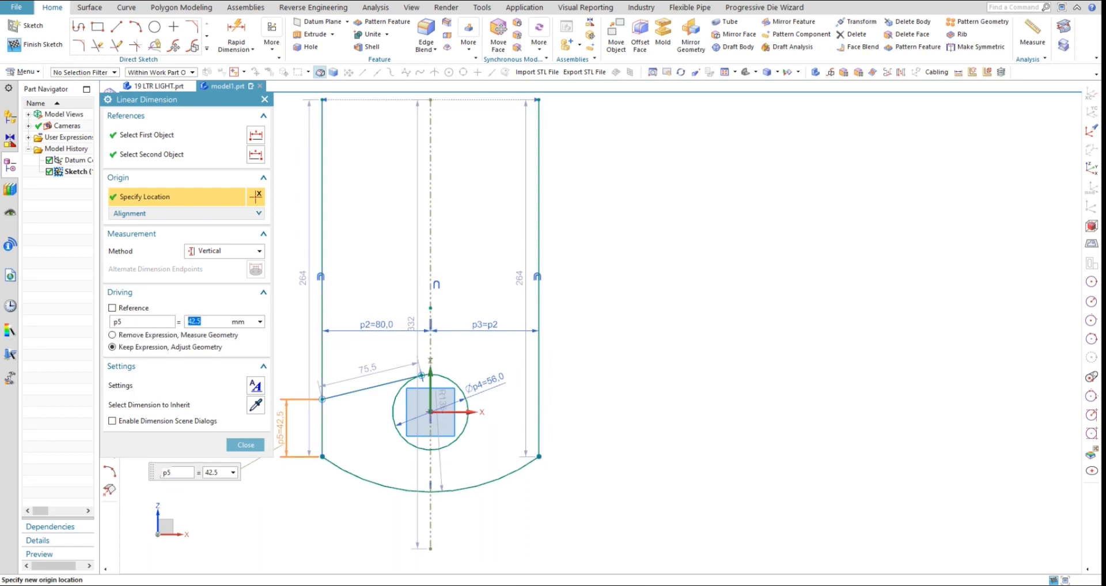
key("Escape")
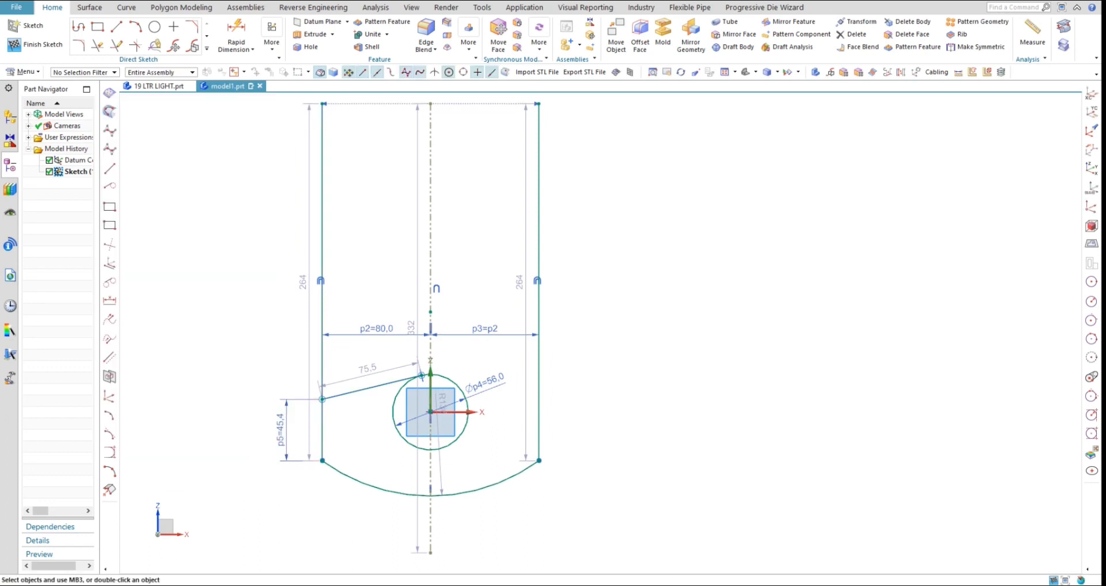
key("ctrl+z")
key("ctrl+z")
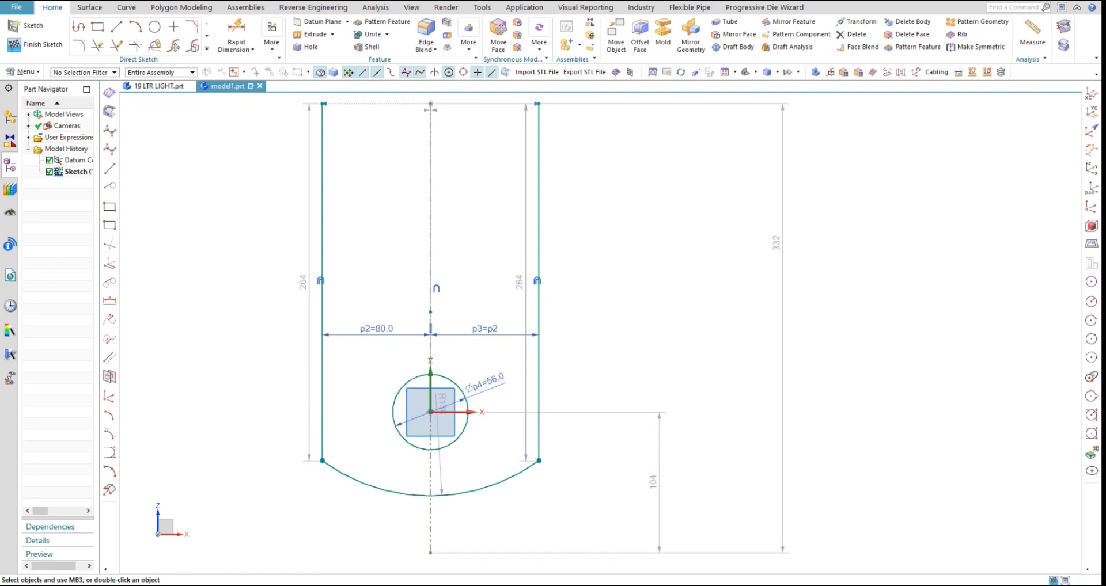
Step: Draw a horizontal line through the bottom arc's endpoints and extend it past both side lines, about 236 mm long overall
left_click(116, 26)
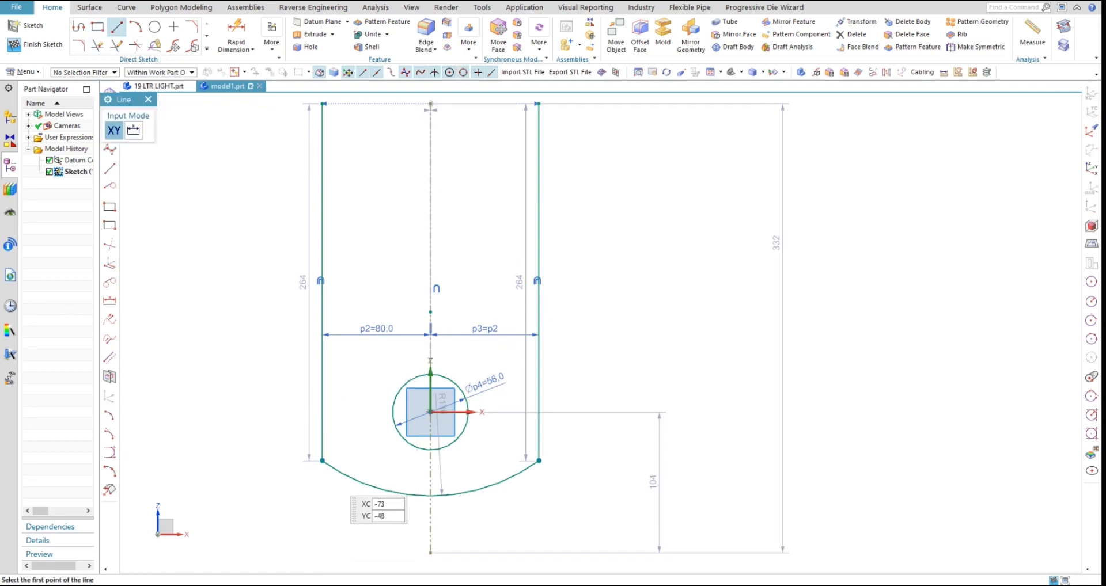
left_click(323, 461)
left_click(583, 461)
key("Escape")
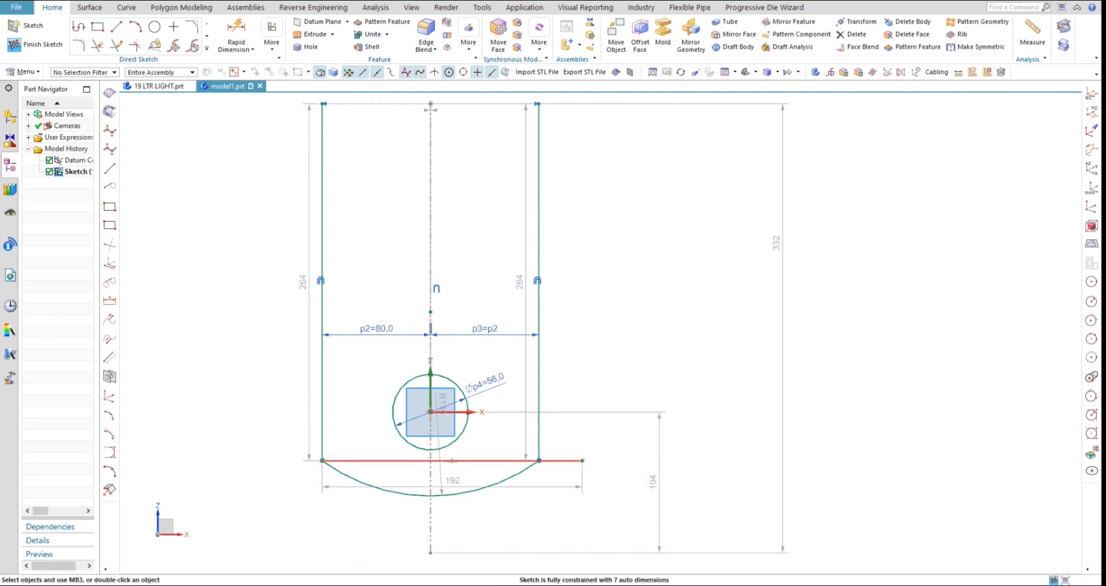
double_click(519, 461)
left_click_drag(314, 461, 262, 461)
middle_click(263, 461)
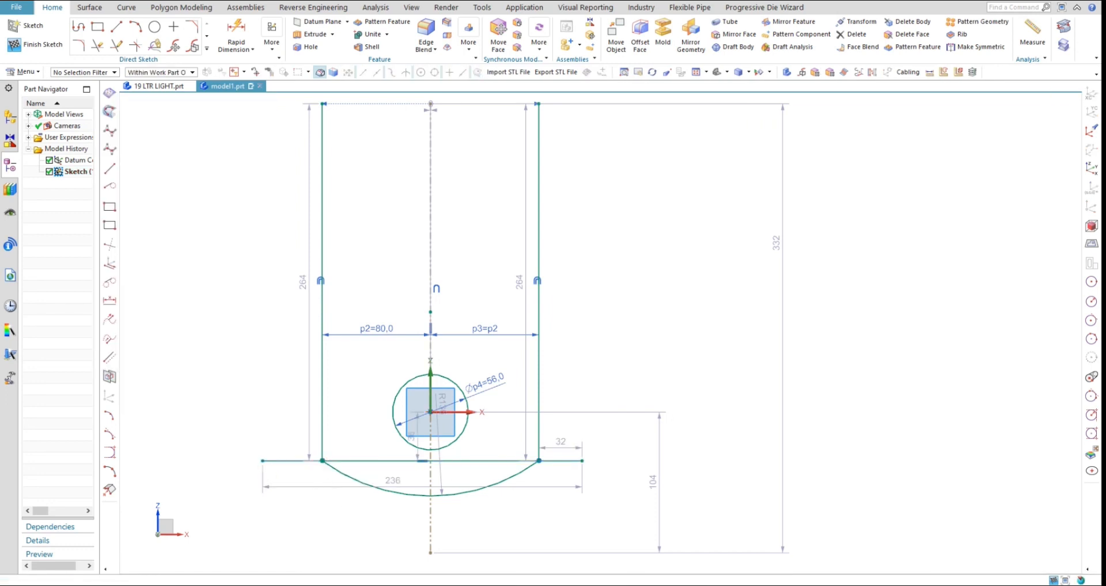
Step: Offset the horizontal line 42.5 mm upward on one side only, with Symmetric Offset turned off
left_click(207, 49)
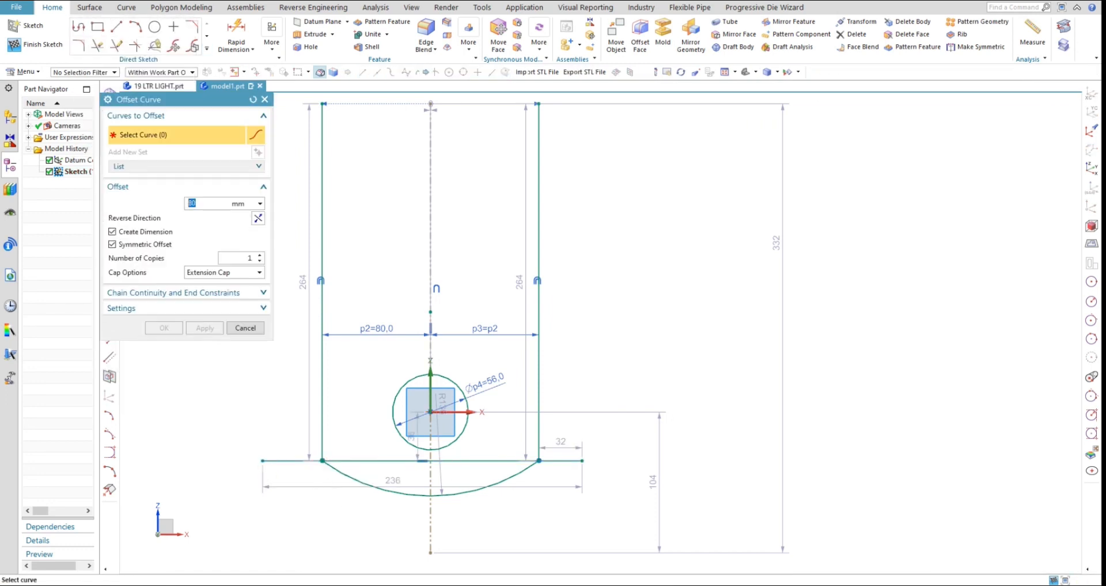
left_click(154, 138)
left_click(381, 461)
type("42")
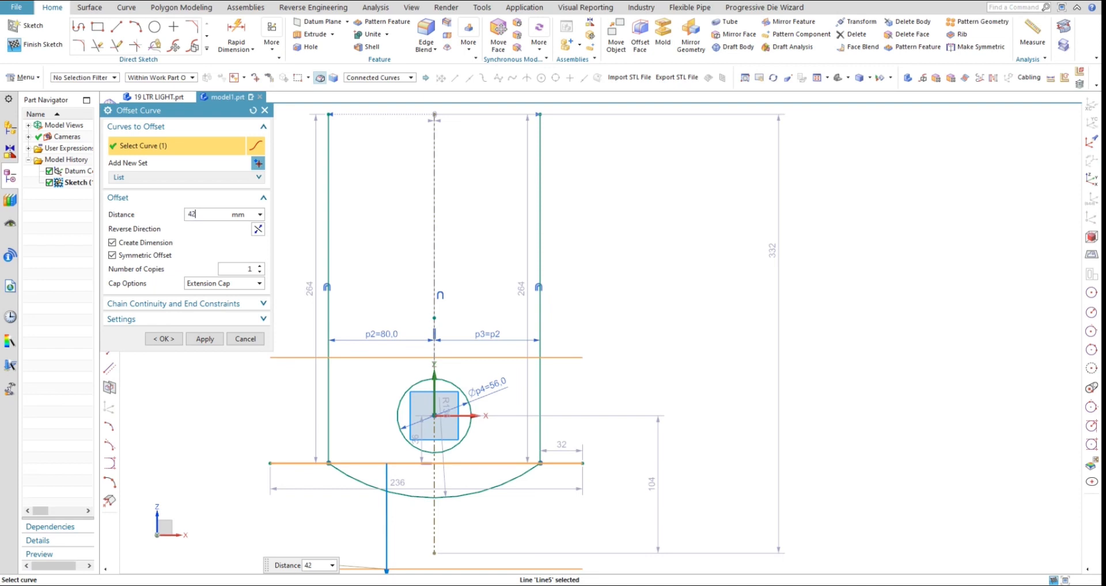
type(".5")
key("Return")
left_click(112, 255)
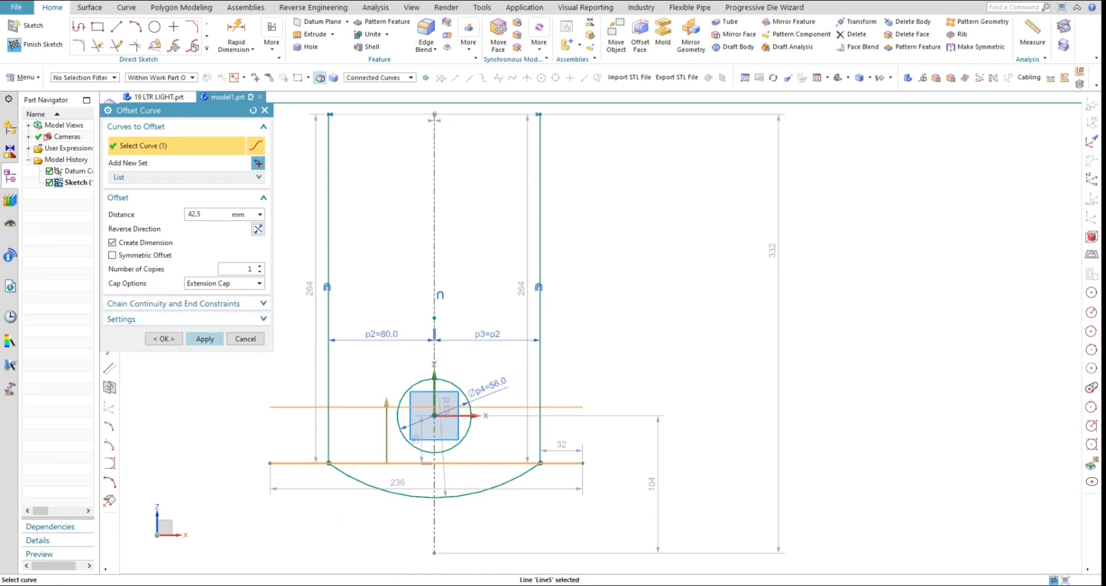
left_click(164, 338)
Step: Convert both horizontal lines to reference lines
right_click(367, 405)
left_click(411, 161)
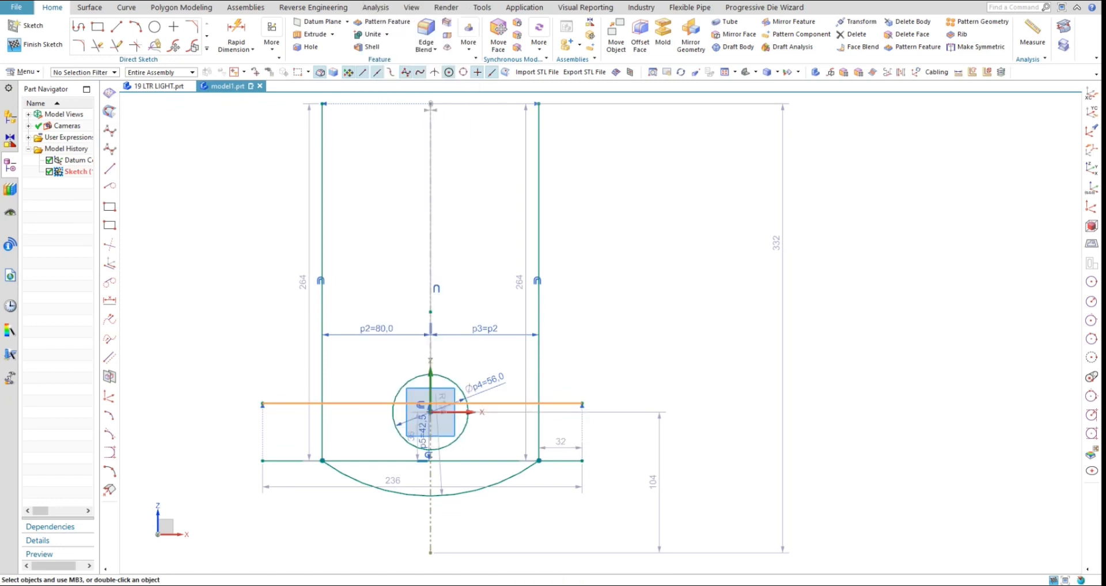
right_click(367, 460)
left_click(409, 481)
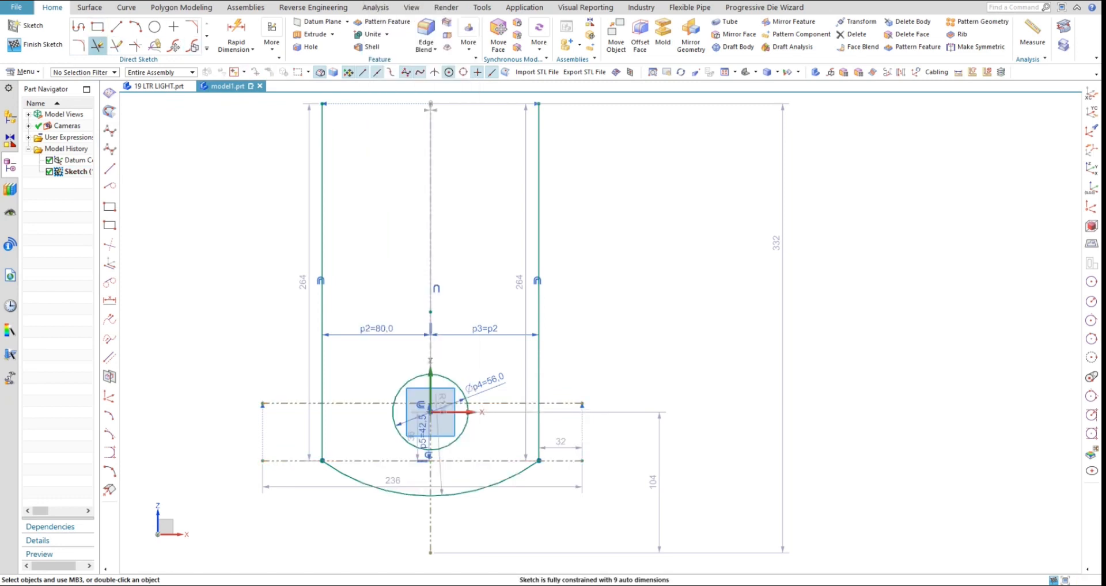
Step: Draw a line from the upper reference line's intersection with the left side, tangent to the circle's top, ending about 31.5 mm past the centreline
left_click(116, 27)
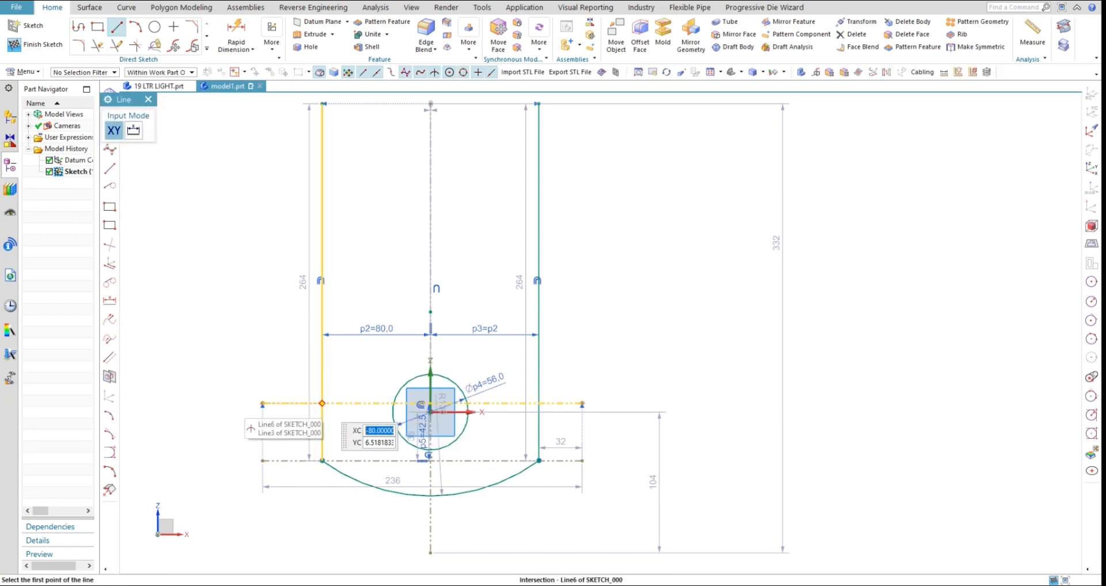
left_click(322, 403)
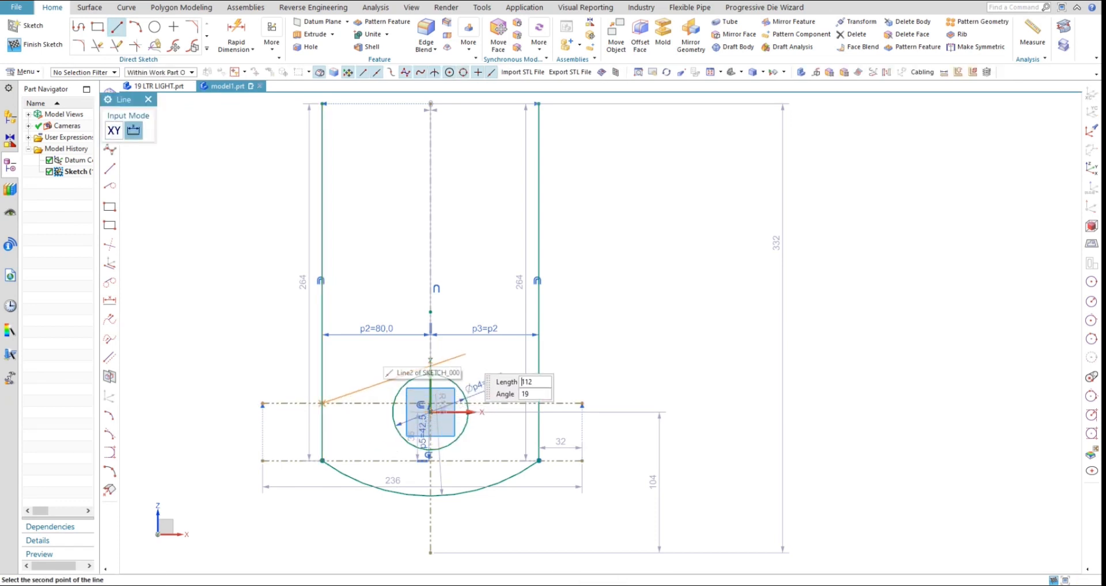
left_click(473, 362)
key("Escape")
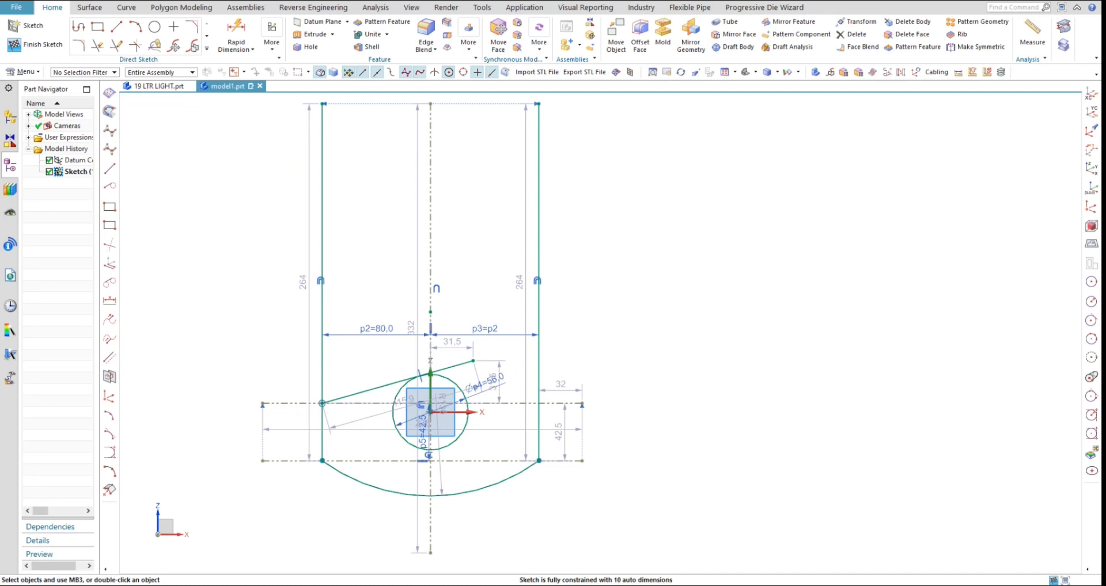
Step: Mirror the slanted tangent line about the vertical centreline
left_click(207, 48)
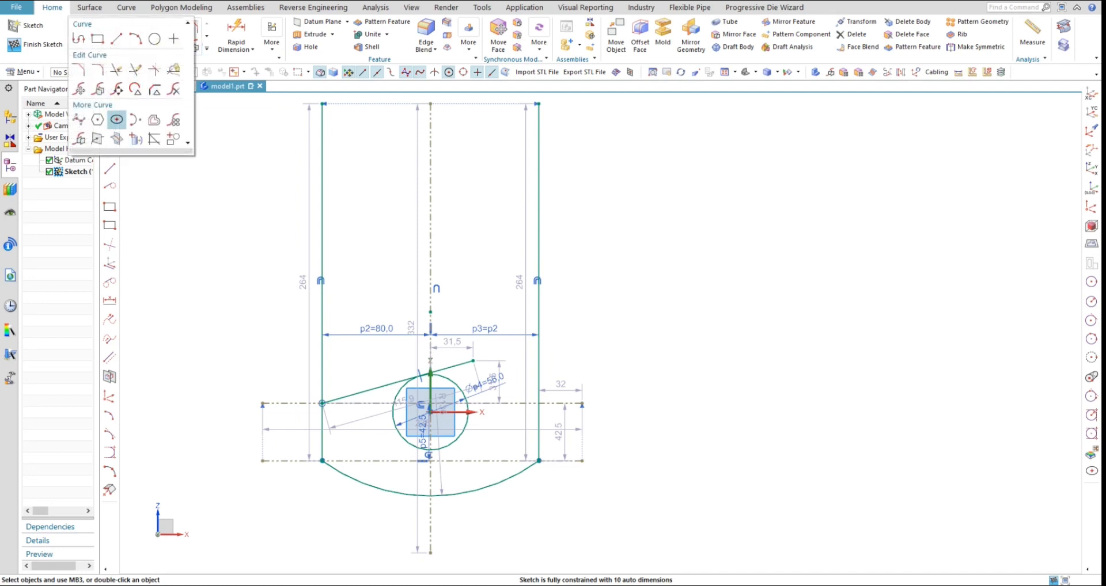
left_click(90, 138)
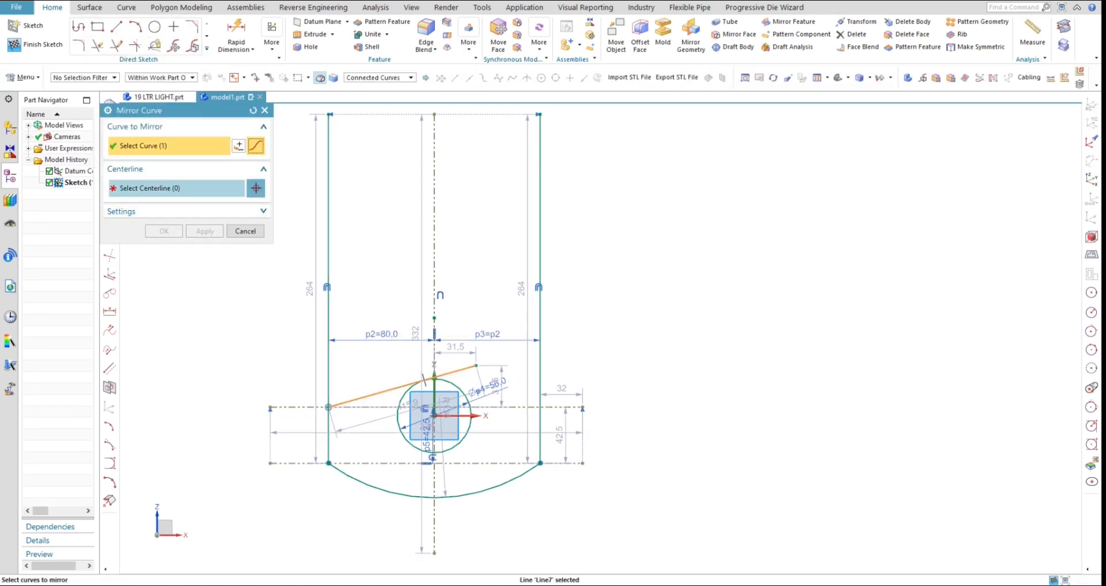
left_click(355, 400)
left_click(434, 259)
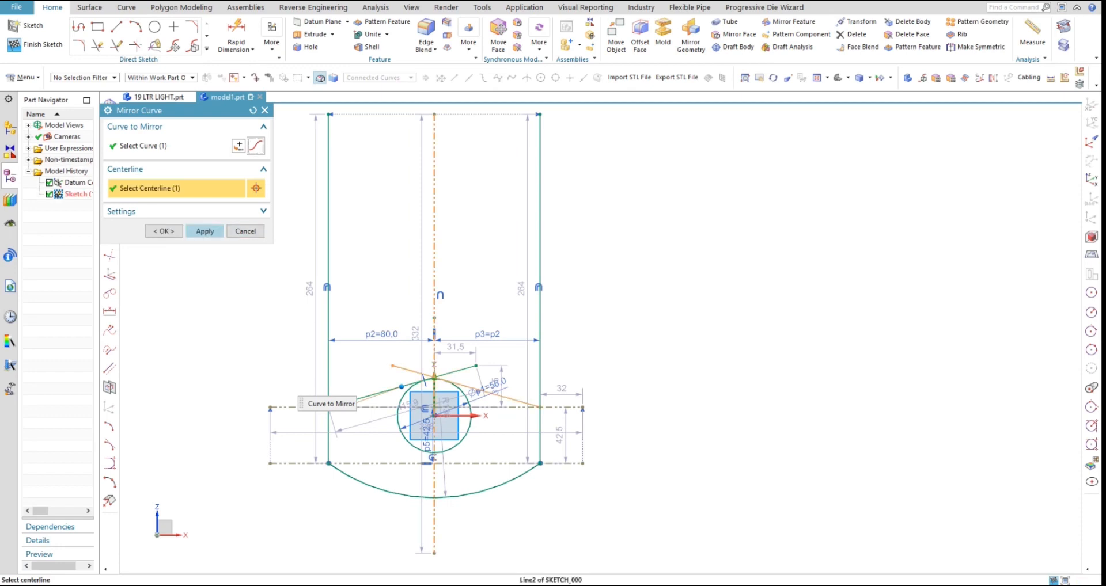
left_click(204, 231)
left_click(245, 231)
Step: Hide all PMI objects to clear the dimensions from the sketch
key("ctrl+w")
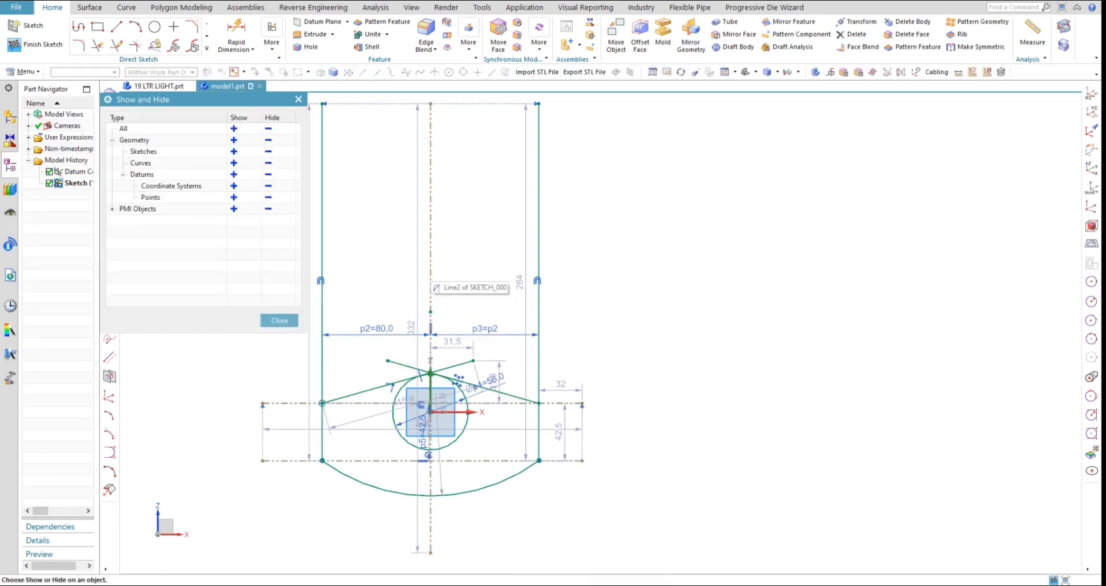
left_click(269, 209)
left_click(278, 320)
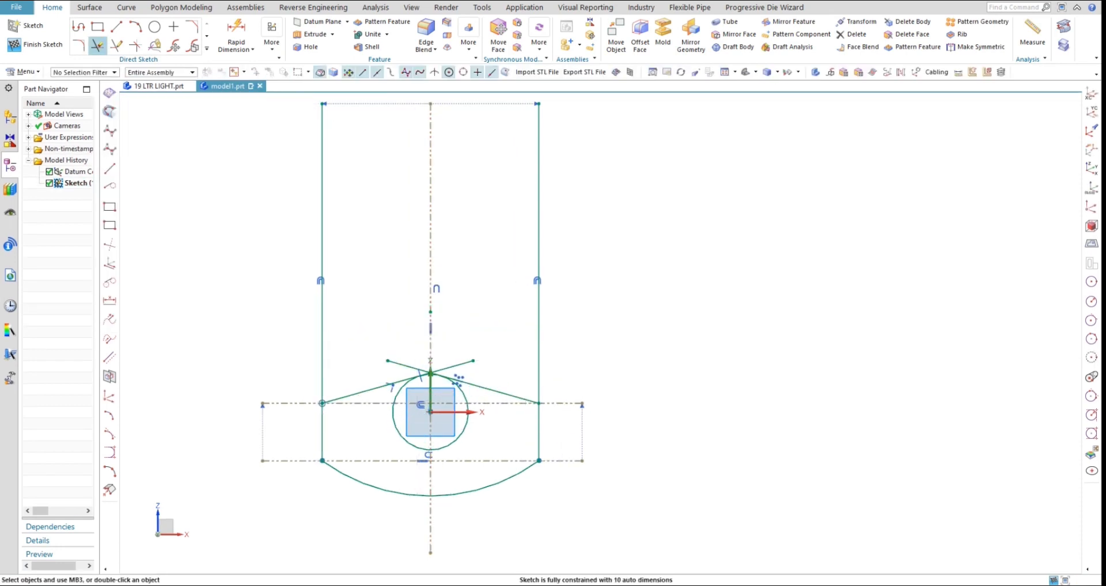
Step: Trim the circle down to the short top arc between its tangent points with the two slanted lines
key("t")
scroll(458, 378, "up", 6)
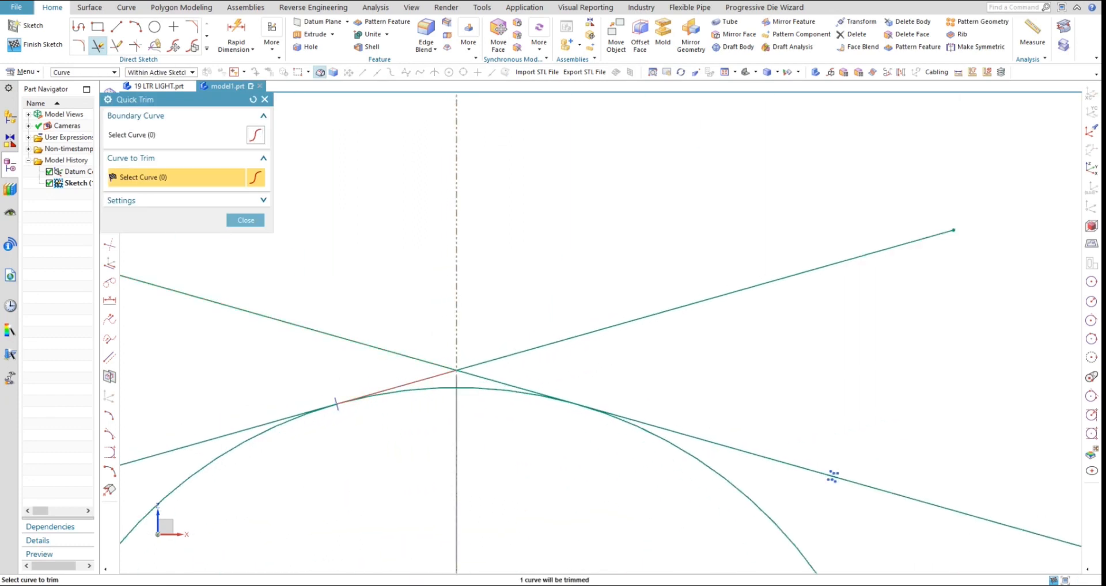
left_click(336, 403)
scroll(371, 364, "down", 6)
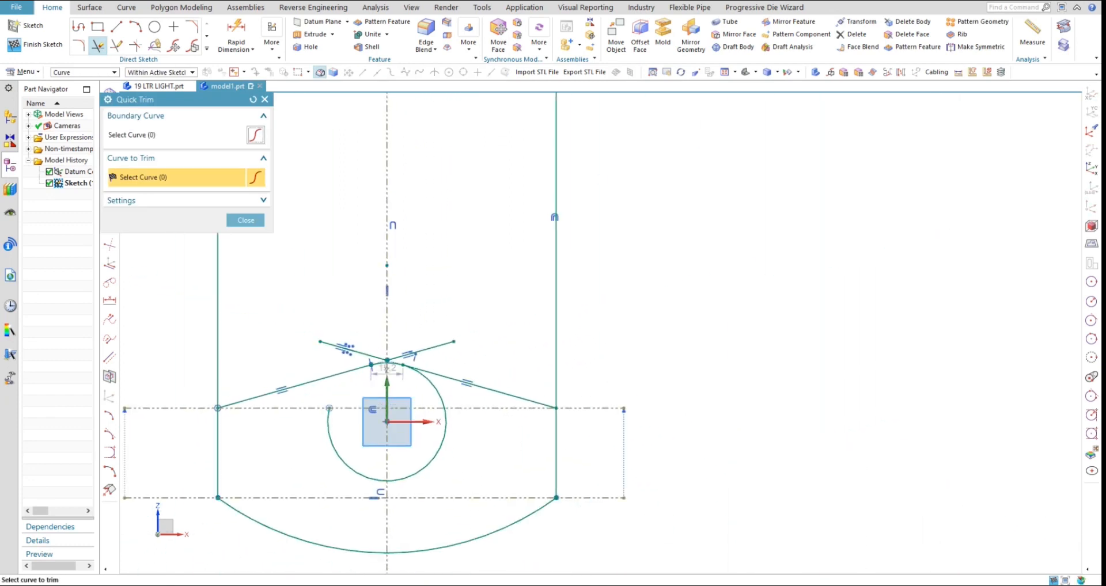
left_click(433, 385)
left_click(433, 459)
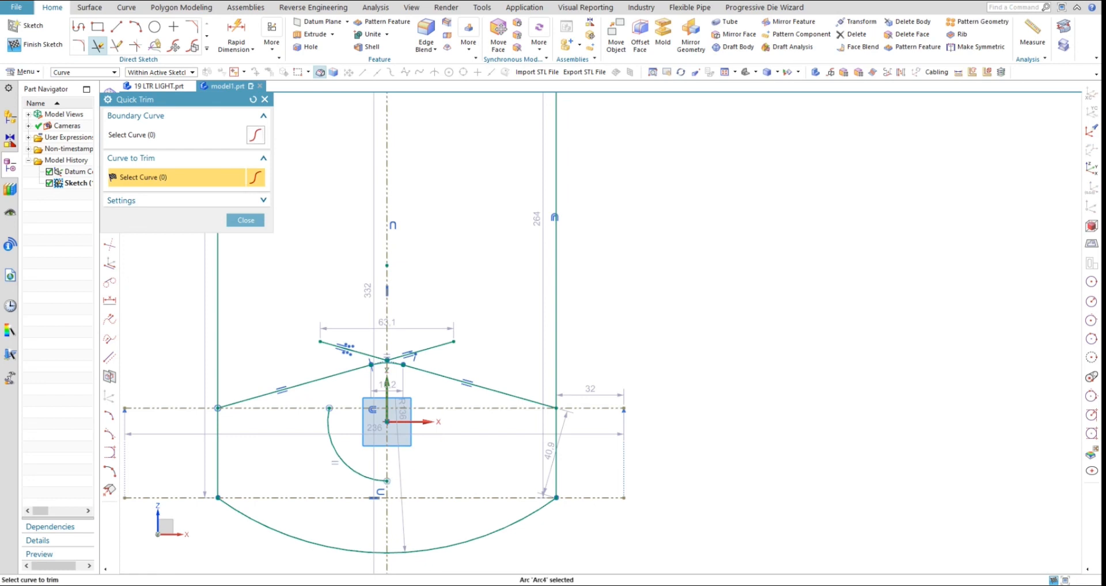
left_click(341, 459)
Step: Trim the crossing ends of the slanted lines and the side lines above them to close the profile
left_click(344, 348)
left_click(429, 351)
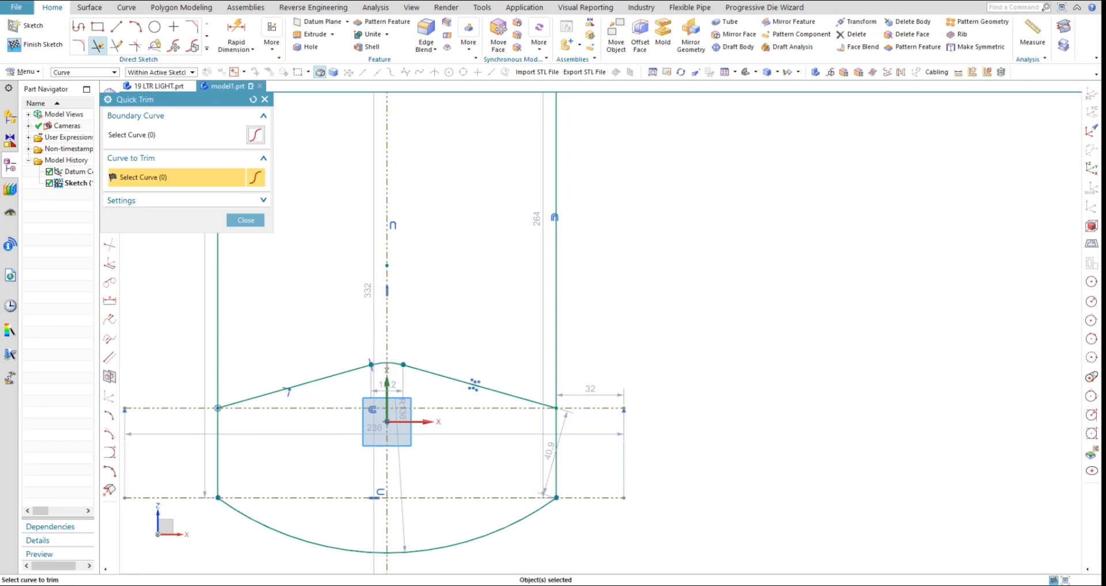
left_click(218, 346)
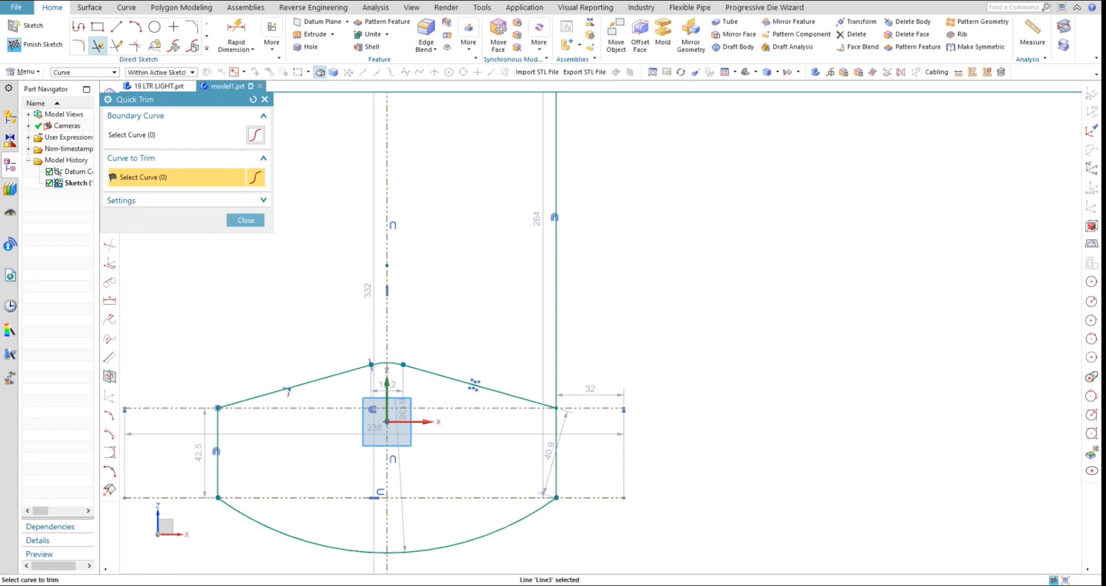
left_click(556, 346)
key("Escape")
scroll(380, 358, "down", 3)
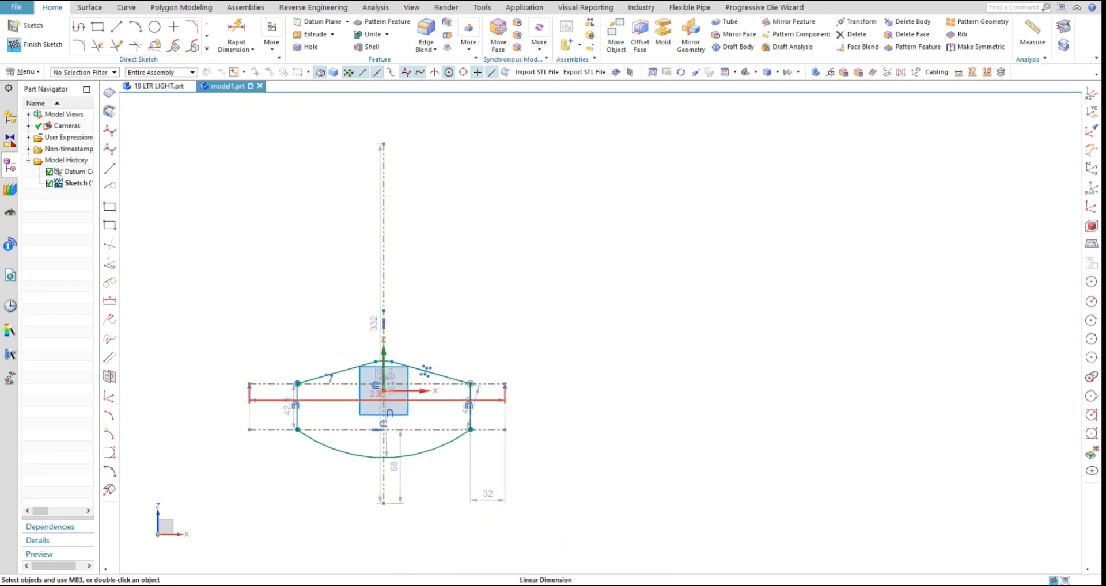
scroll(471, 398, "up", 2)
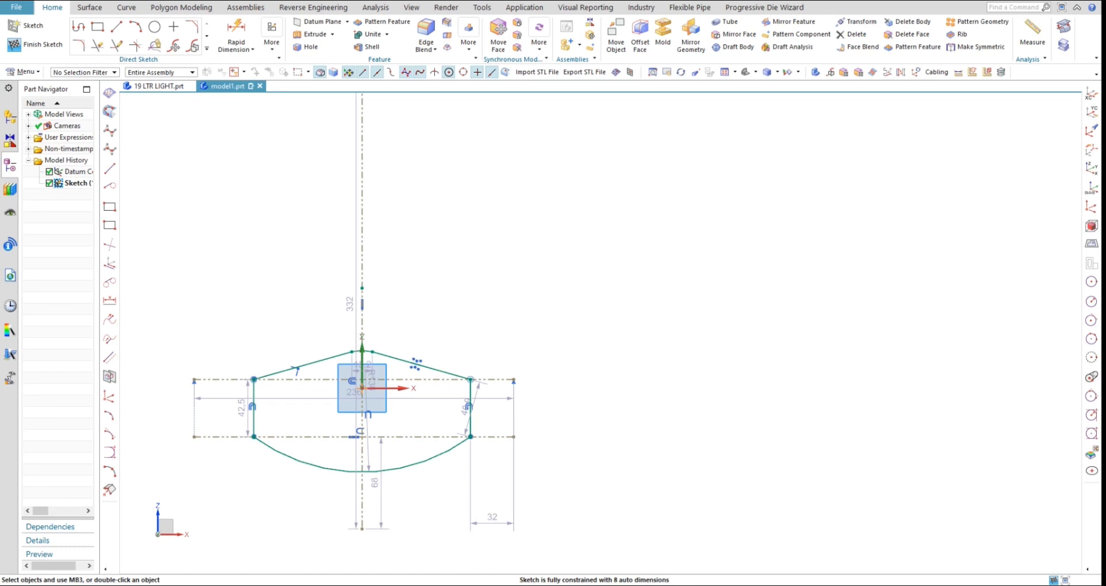
Step: Extrude the closed profile symmetrically about the sketch plane with a distance of 84/2 mm
mouse_move(288, 242)
middle_mouse_down()
mouse_move(340, 247)
mouse_move(363, 265)
middle_mouse_up()
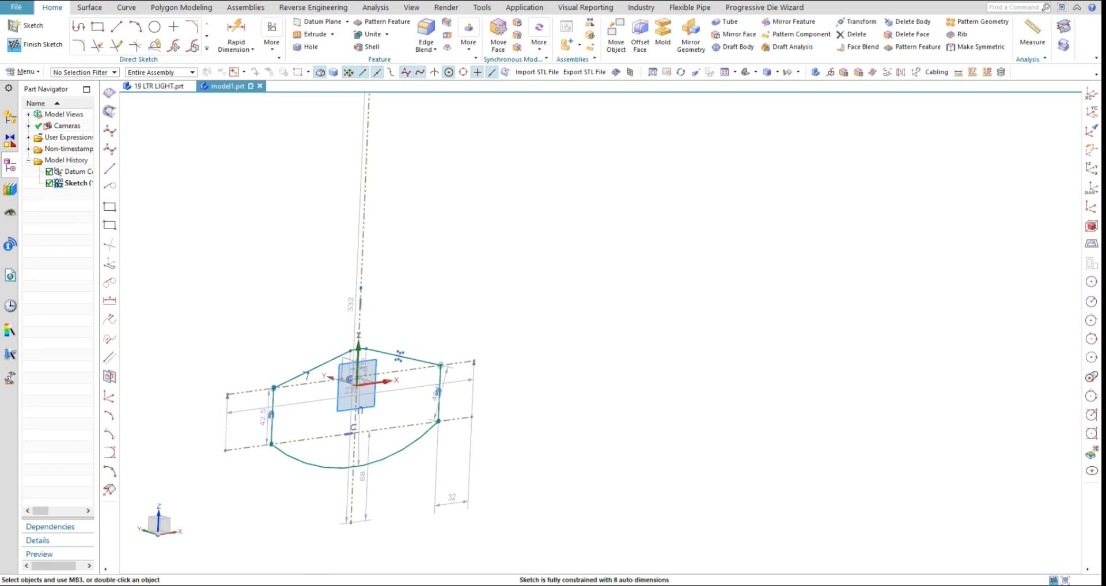
left_click(315, 35)
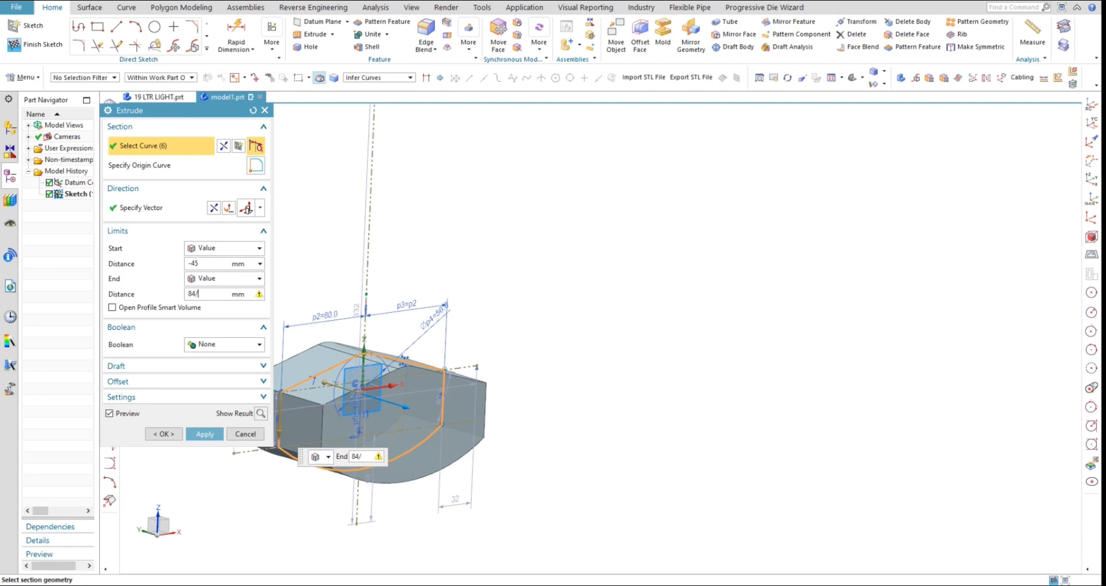
type("84/2")
key("Return")
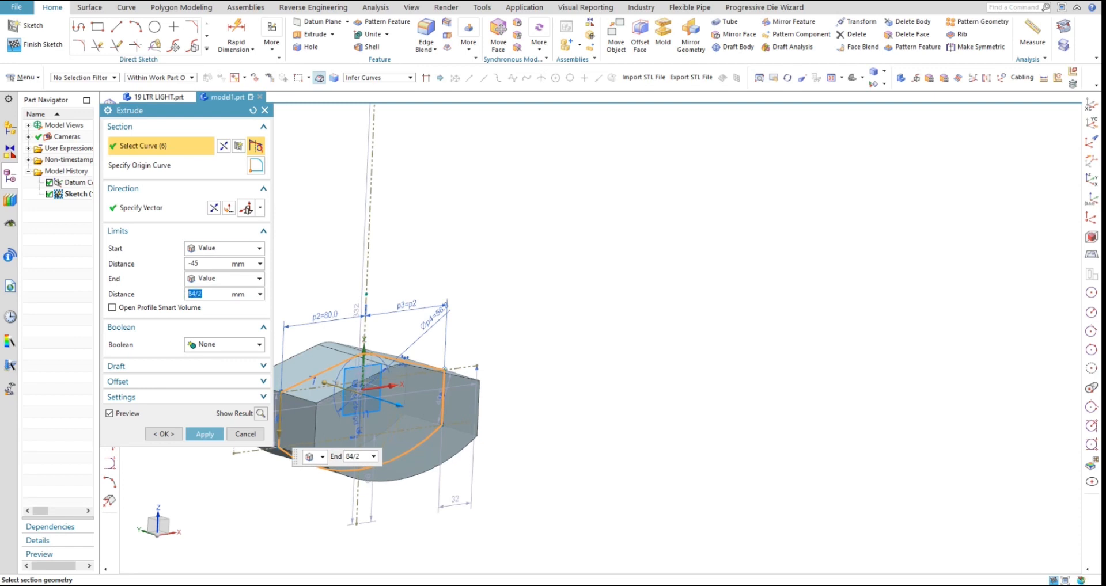
left_click(224, 279)
left_click(210, 272)
left_click(163, 400)
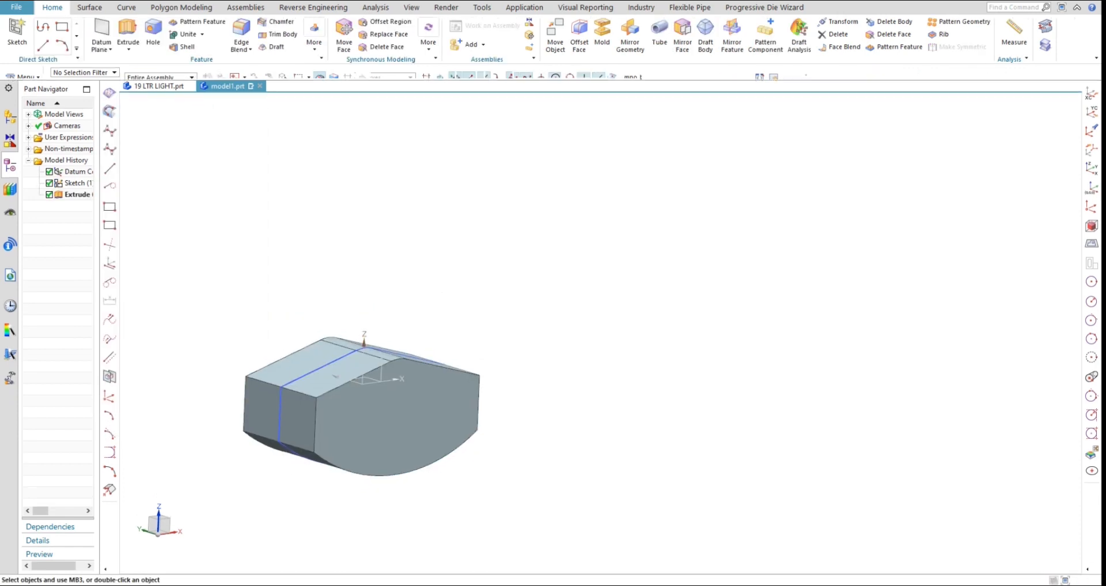
Step: Hide the profile sketch and start a new sketch on the YZ plane
right_click(301, 380)
left_click(383, 395)
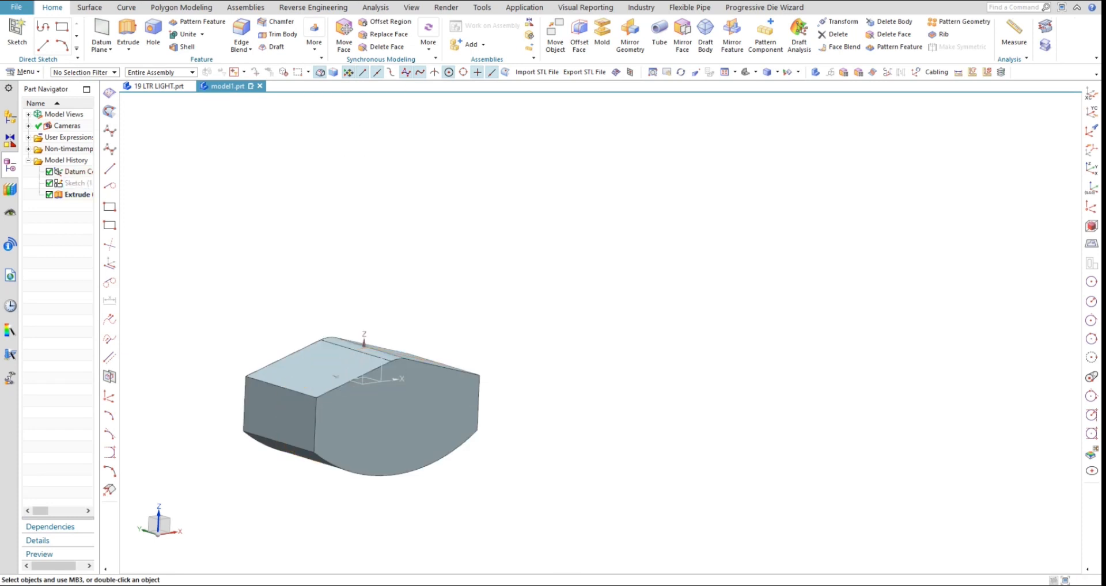
middle_click_drag(382, 395, 484, 393)
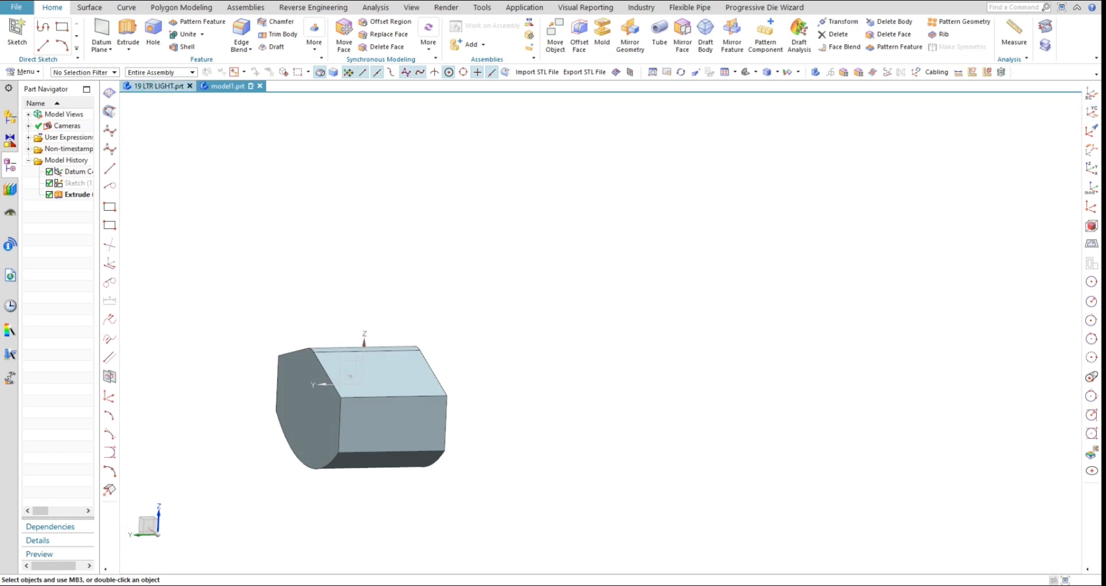
left_click(17, 28)
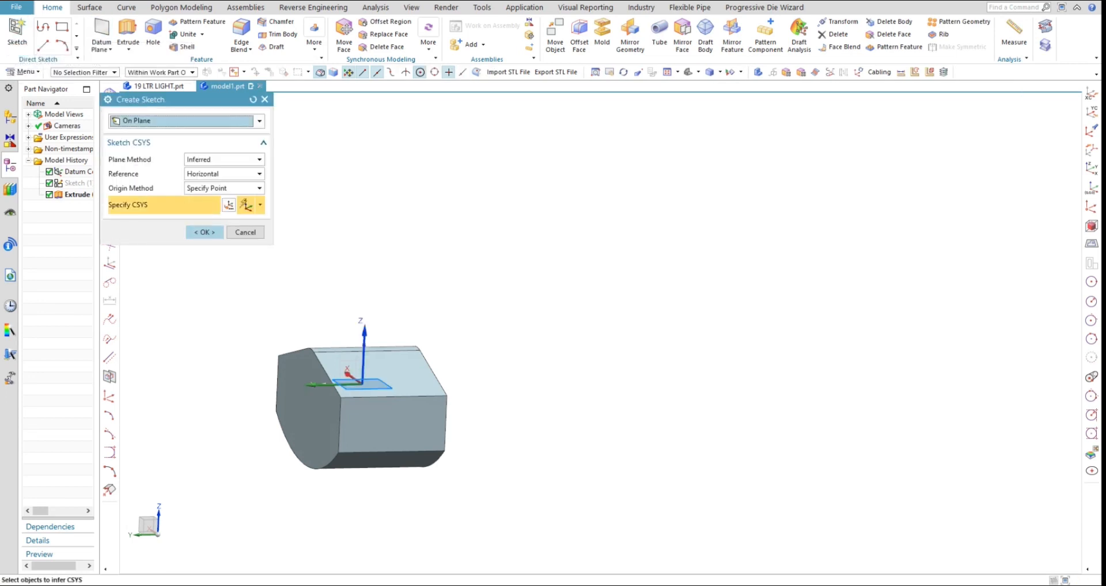
left_click(363, 352)
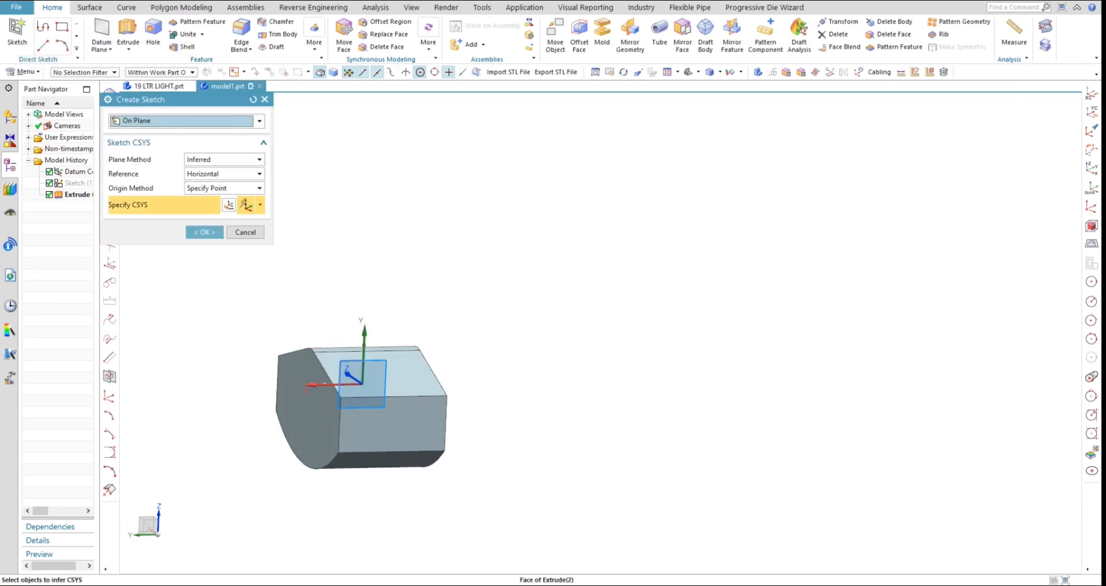
key("Return")
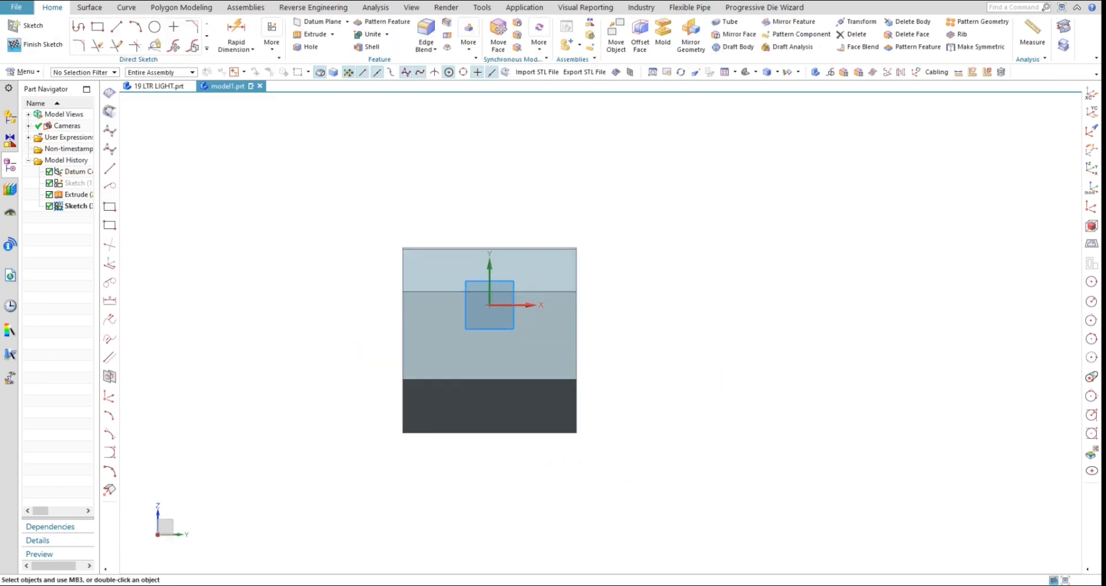
Step: Draw a vertical line about 121 mm long upward from the body's lower right corner
left_click(116, 27)
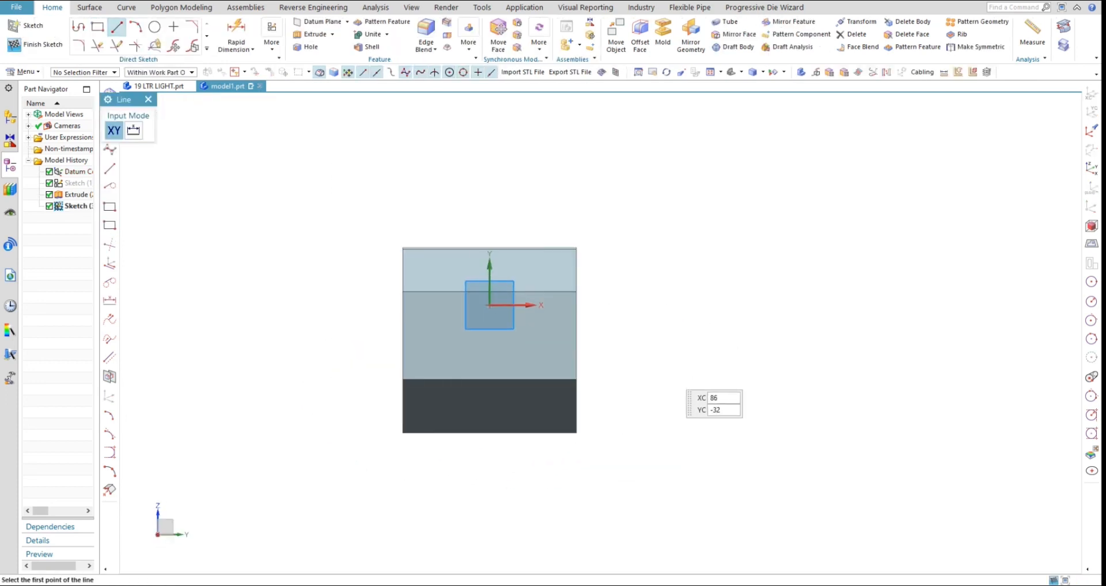
left_click(576, 433)
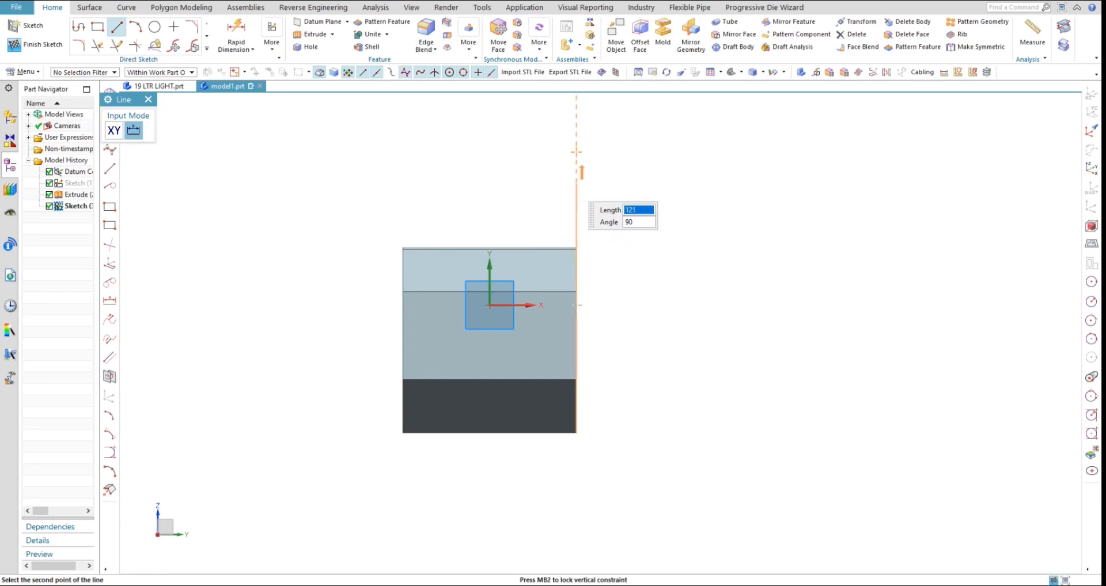
left_click(576, 183)
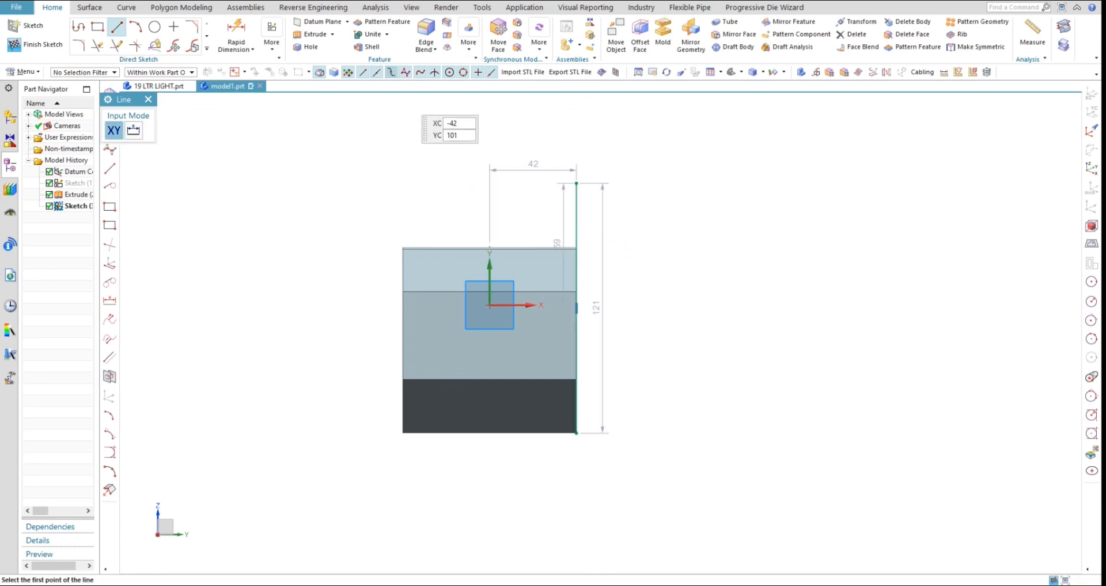
Step: Offset the vertical edge line 20 mm inward across the body
left_click(207, 48)
left_click(155, 120)
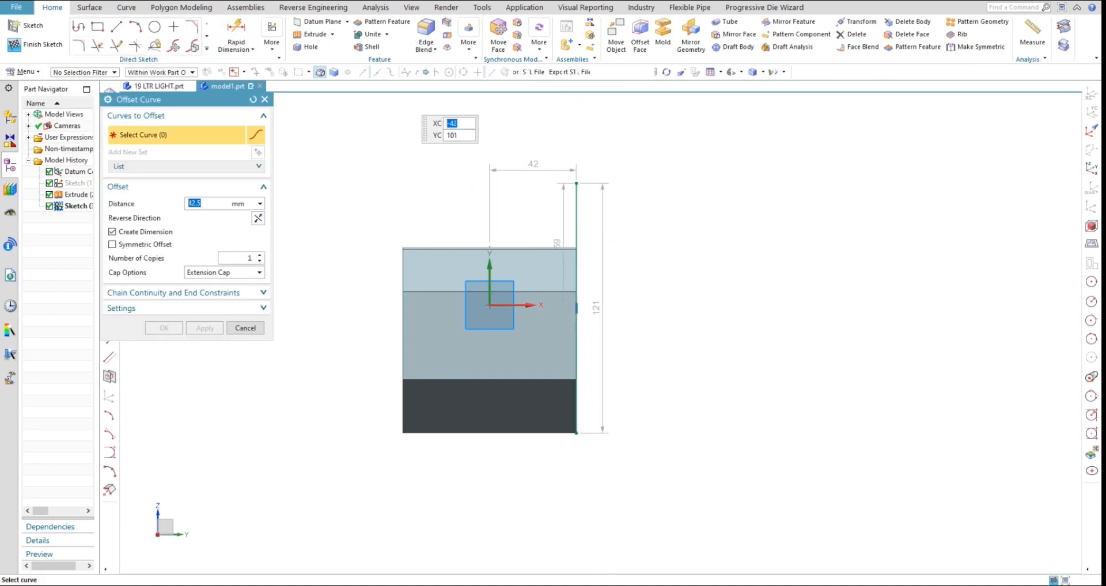
left_click(577, 225)
left_click(258, 228)
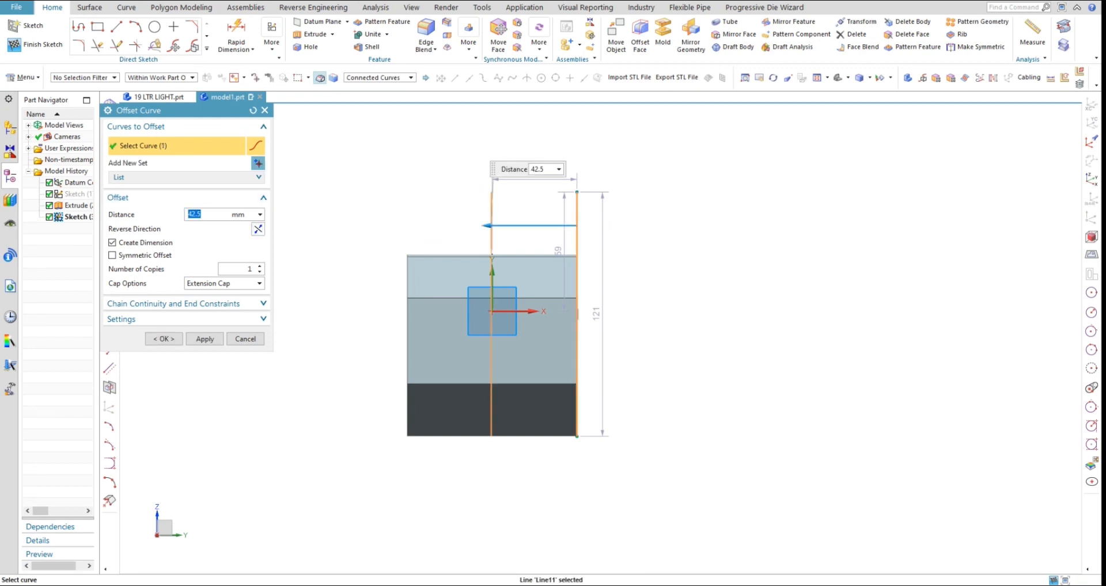
type("20")
key("Return")
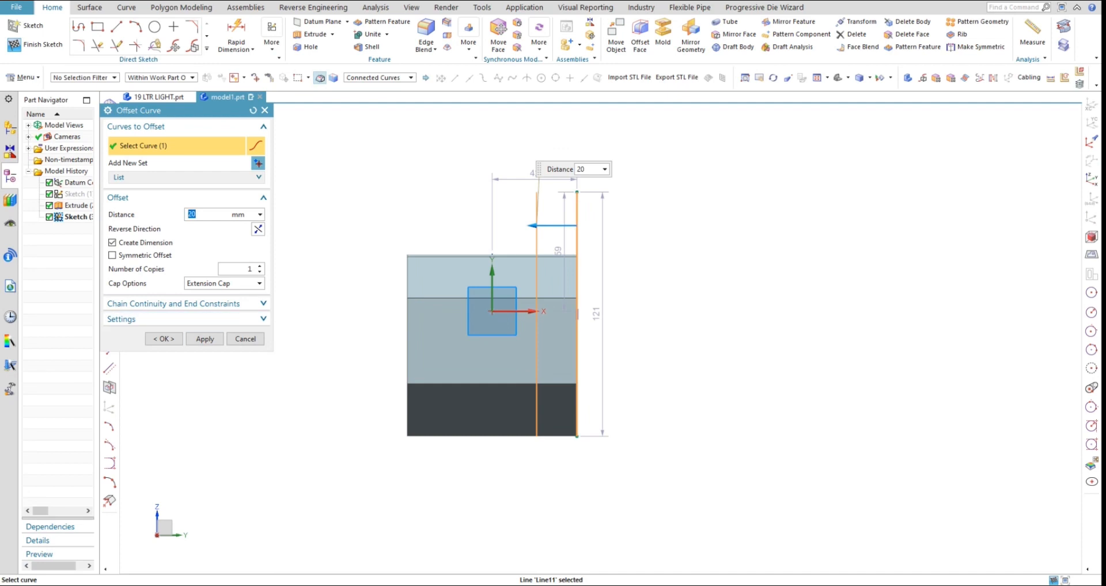
left_click(204, 339)
Step: Offset the inner vertical line a further 48 mm towards the body's left side
left_click(536, 223)
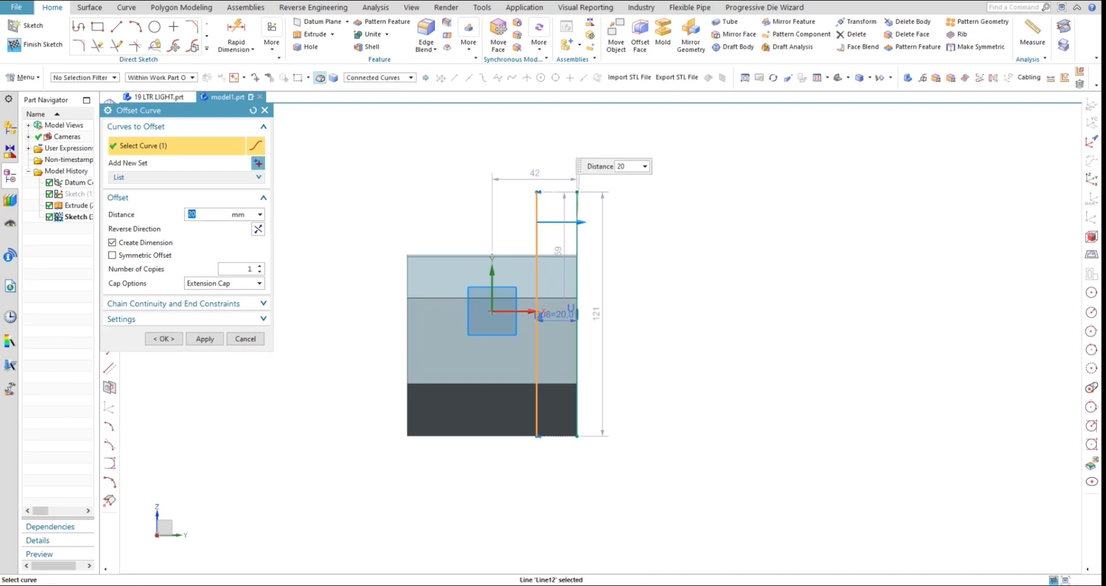
type("48")
key("Return")
left_click(258, 228)
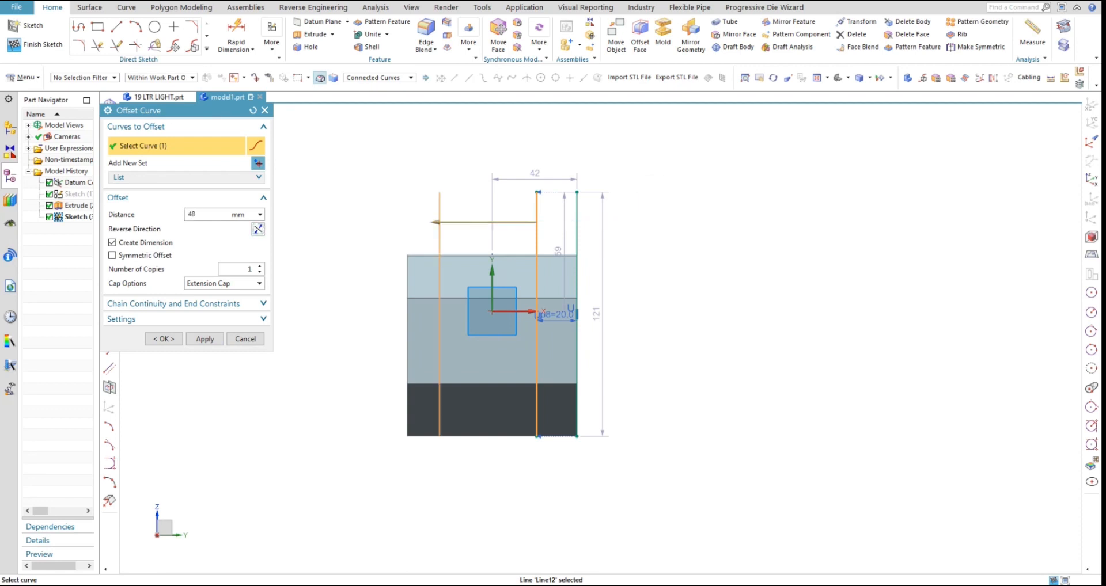
left_click(205, 339)
left_click(246, 338)
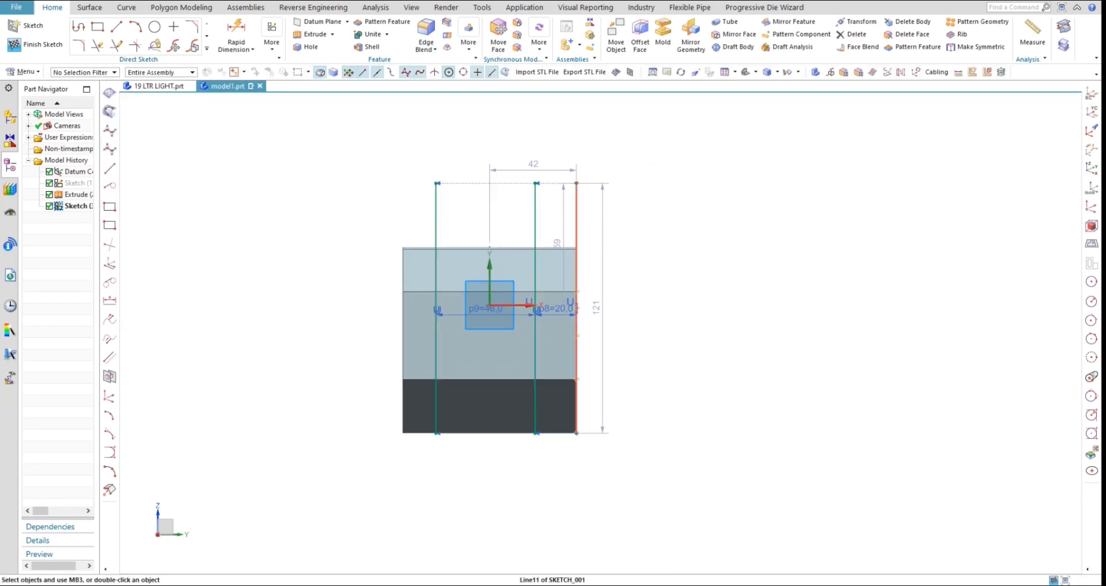
Step: Draw a horizontal line about 121 mm long from the body's upper left corner, past its right side
left_click(116, 26)
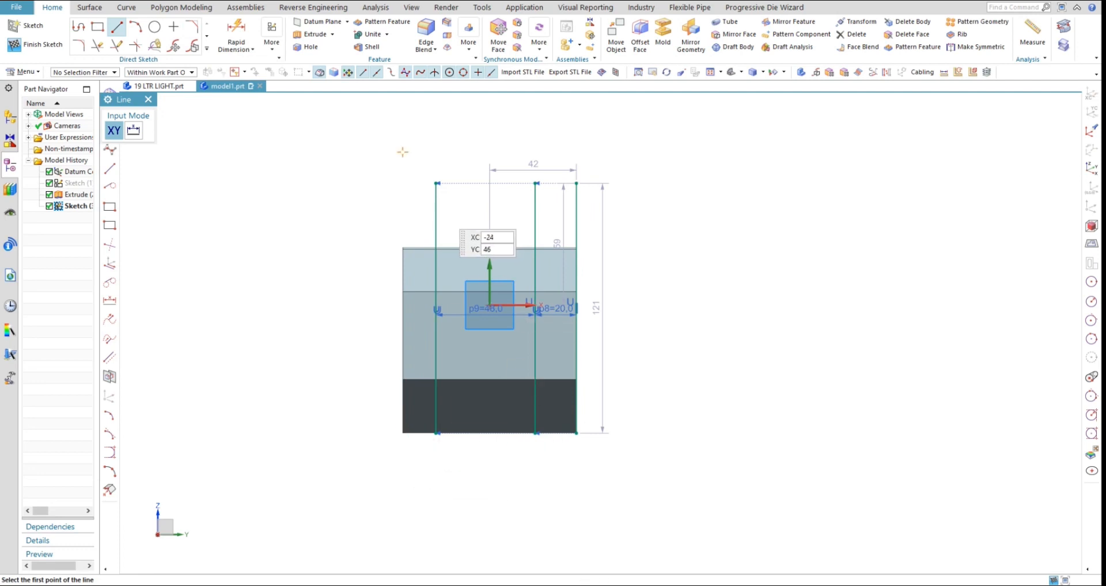
left_click(403, 248)
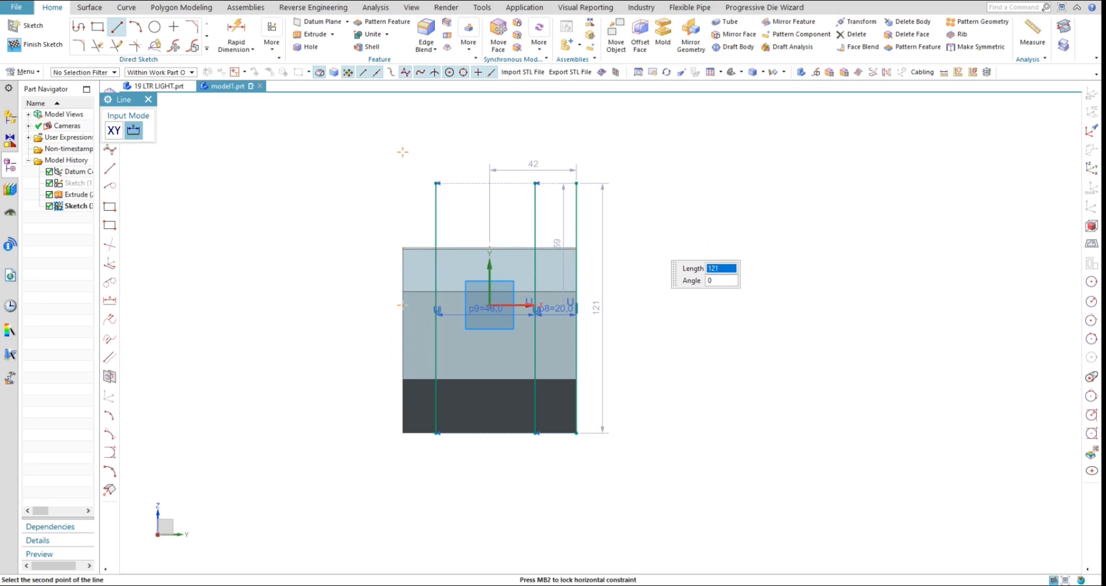
left_click(652, 247)
key("Escape")
Step: Offset the horizontal line along the body's top edge 41 mm downward
left_click(207, 48)
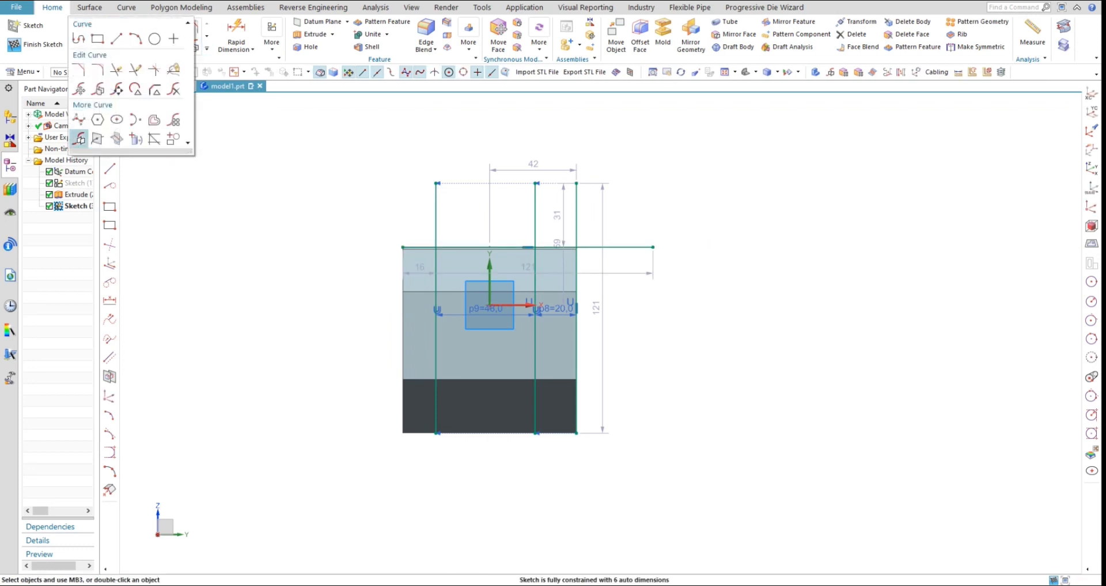
left_click(154, 119)
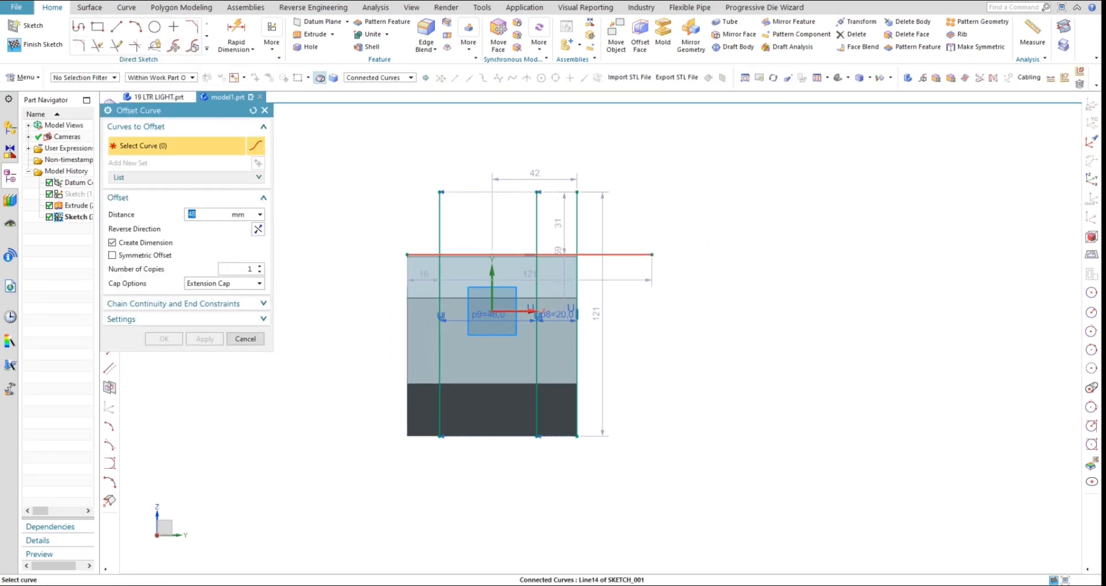
left_click(610, 247)
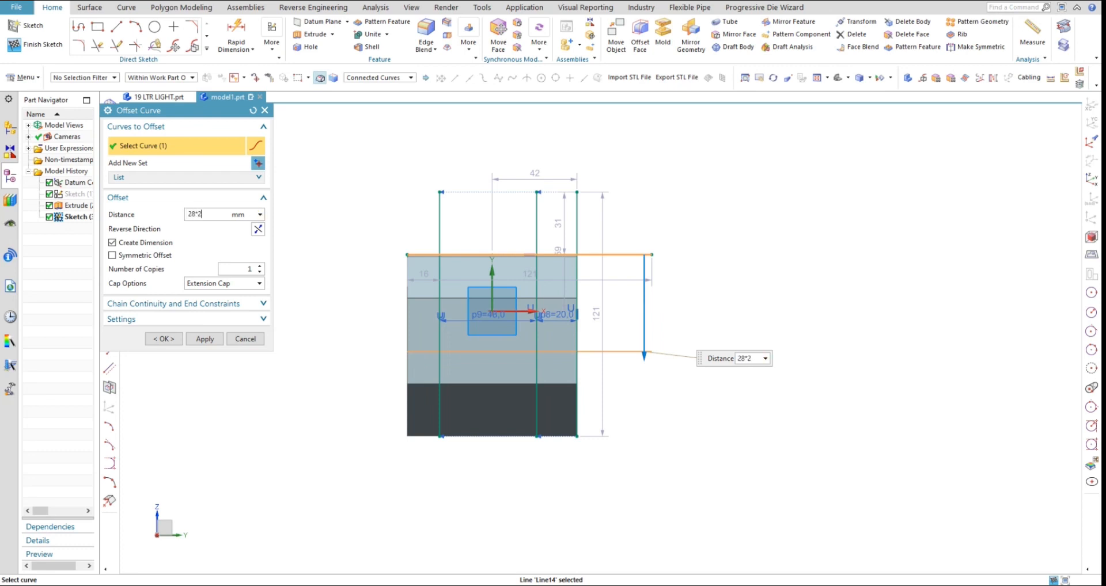
key("Return")
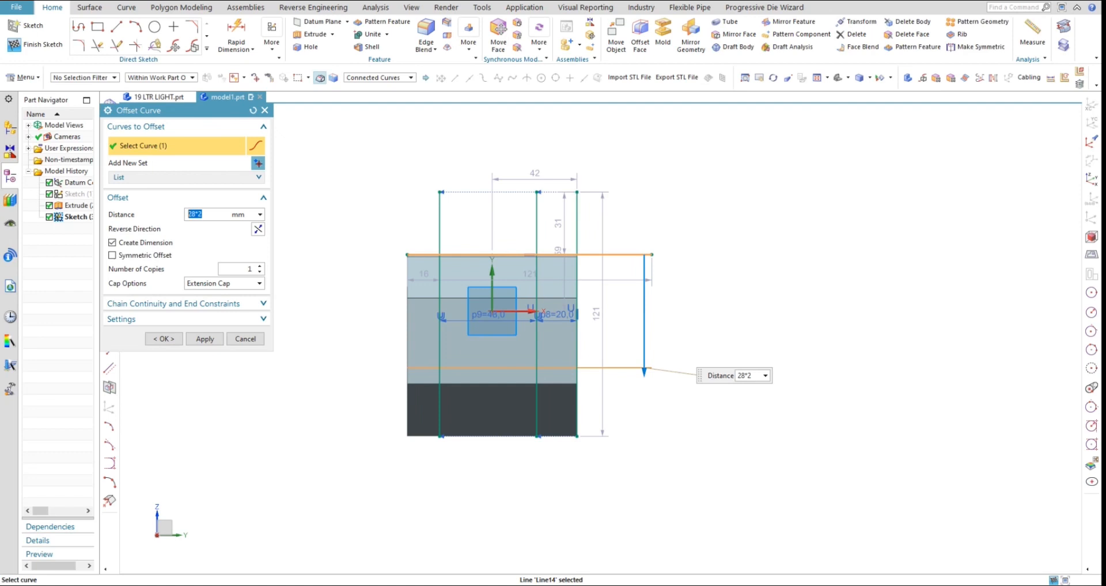
type("41")
key("Return")
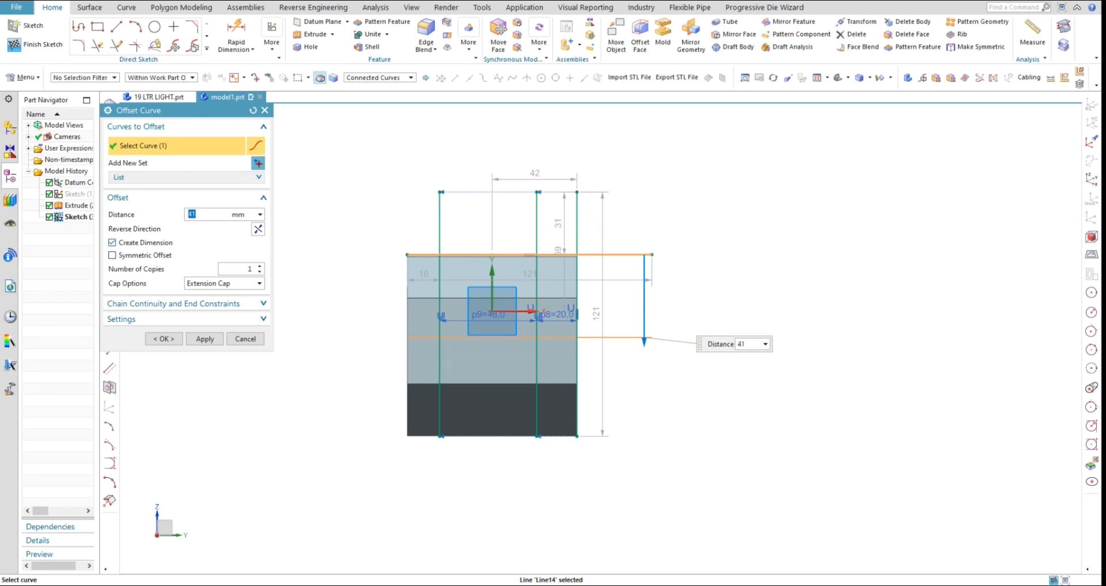
key("Return")
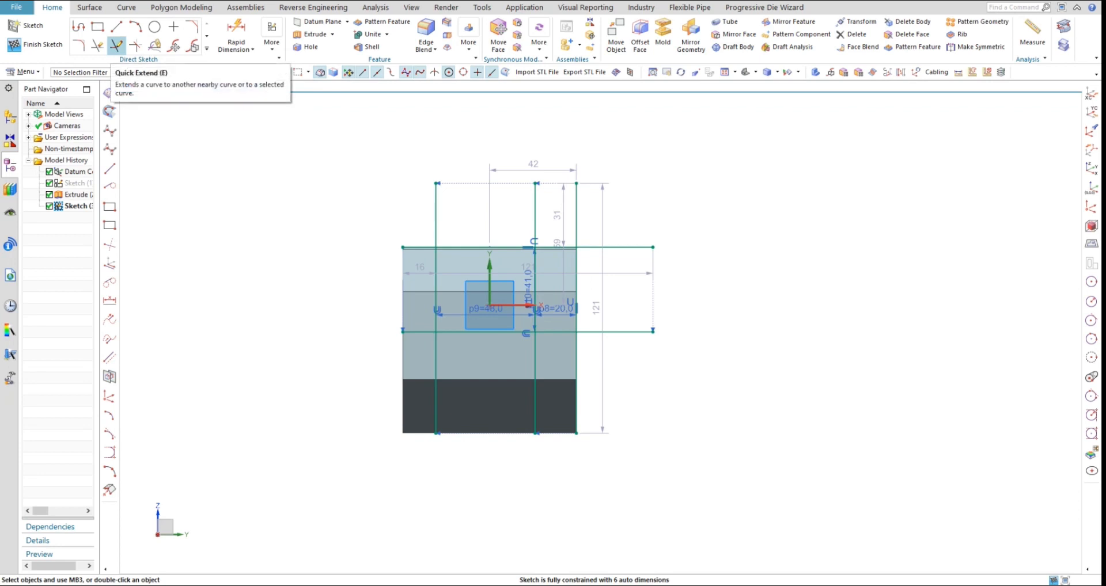
Step: Draw a horizontal line about 54 mm long from the leftmost vertical line, about 9 mm above the body's top edge line
left_click(116, 27)
left_click(436, 229)
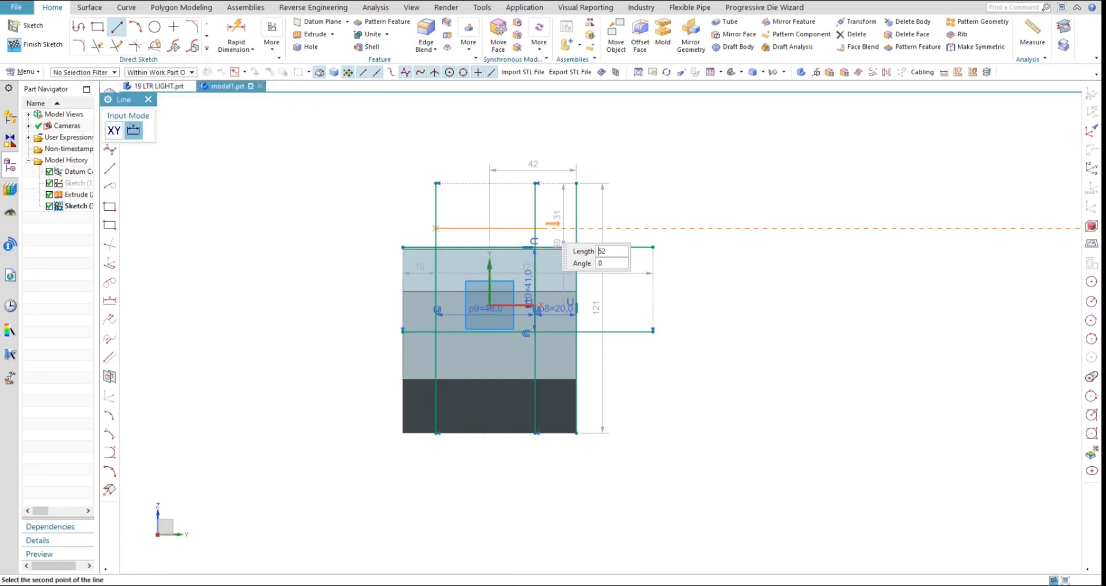
left_click(547, 229)
key("Escape")
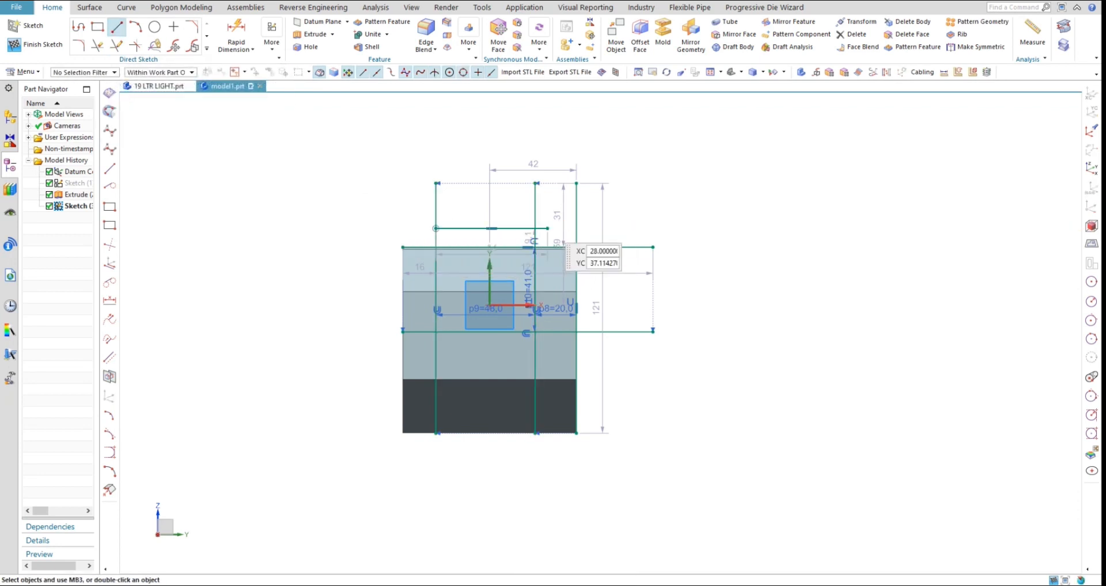
Step: Convert the horizontal line along the body's top edge to a reference line
right_click(597, 247)
left_click(643, 149)
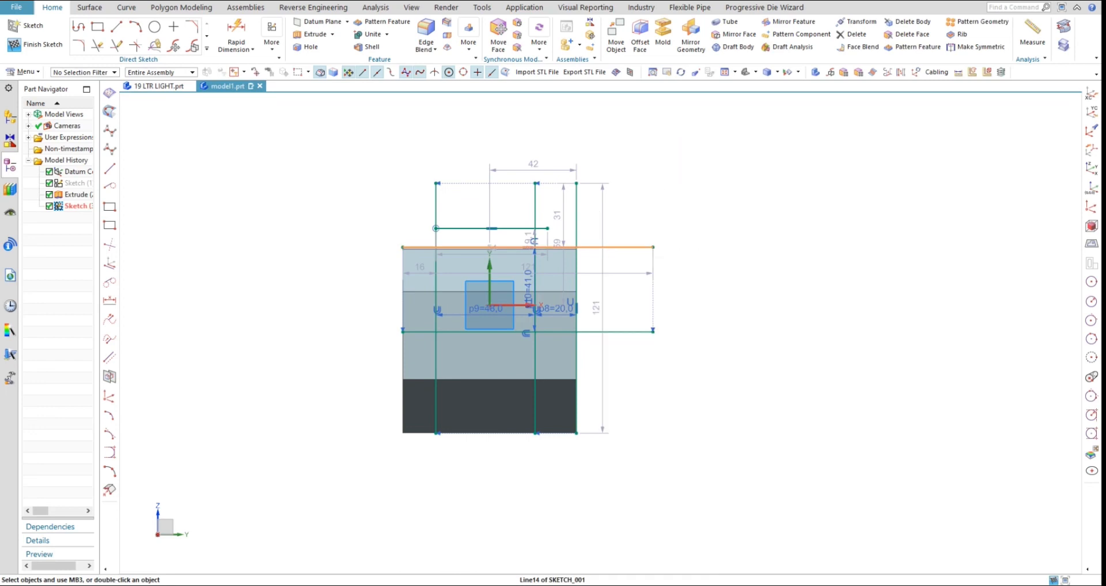
right_click(634, 332)
left_click(681, 419)
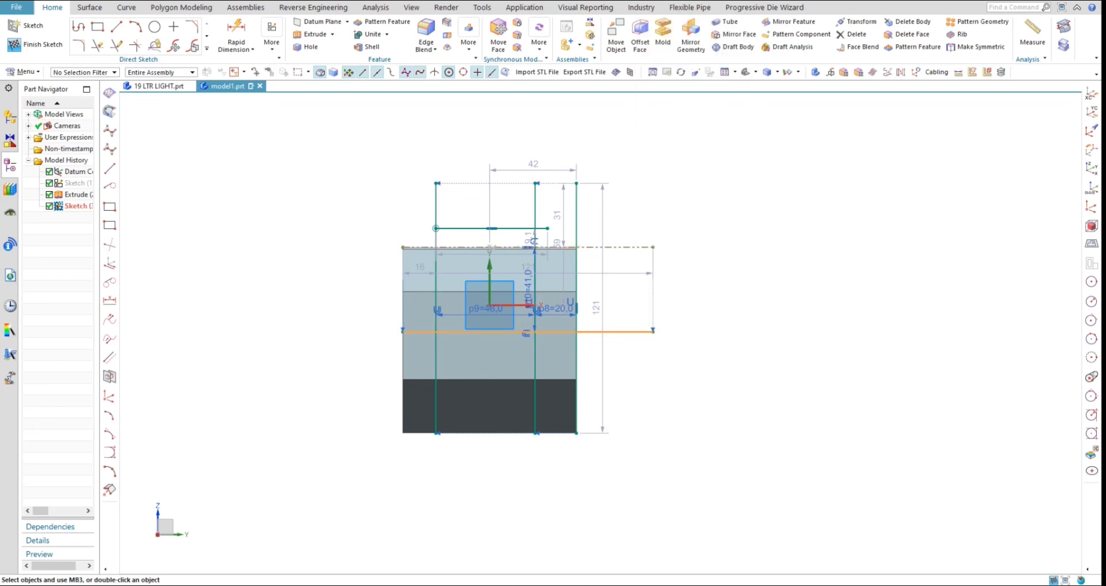
key("ctrl+z")
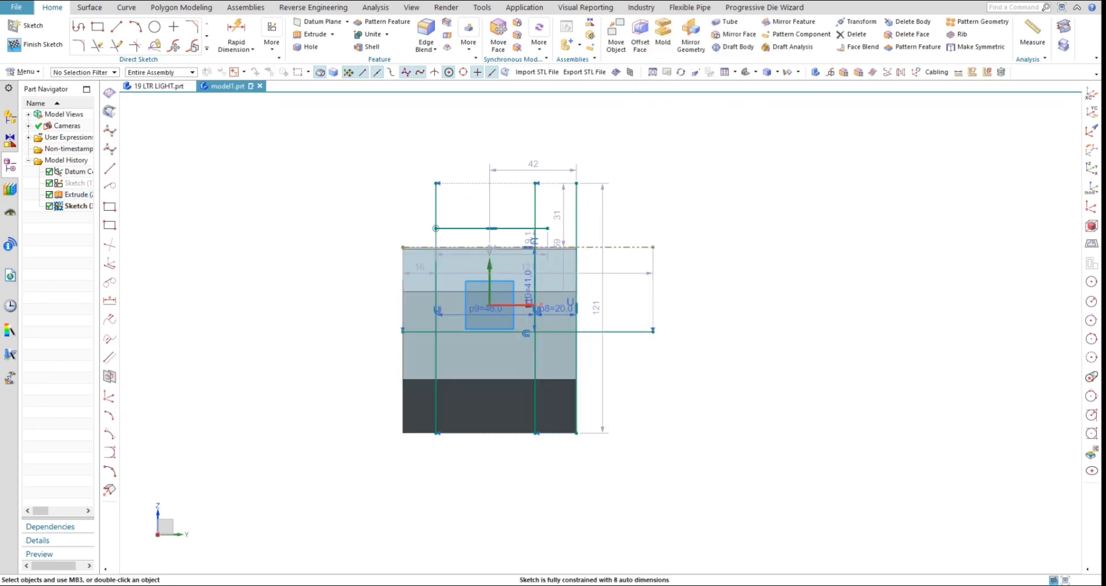
Step: Make corners between the two inner vertical and two solid horizontal lines to form a rectangle, and convert the vertical line on the body's right edge to reference
left_click(136, 45)
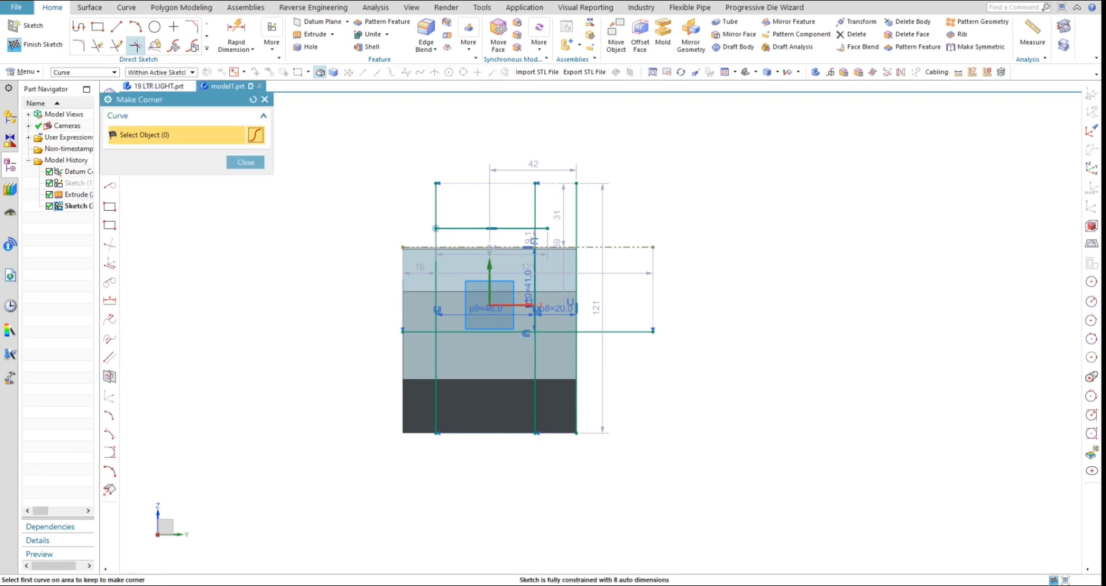
left_click(436, 311)
left_click(460, 332)
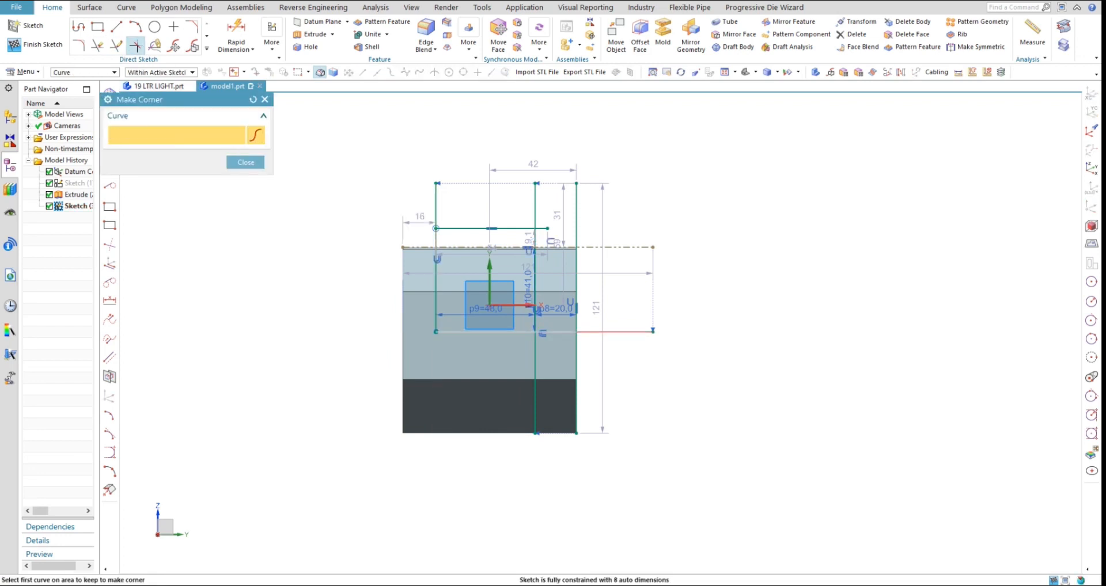
left_click(507, 331)
left_click(535, 311)
left_click(507, 228)
left_click(535, 276)
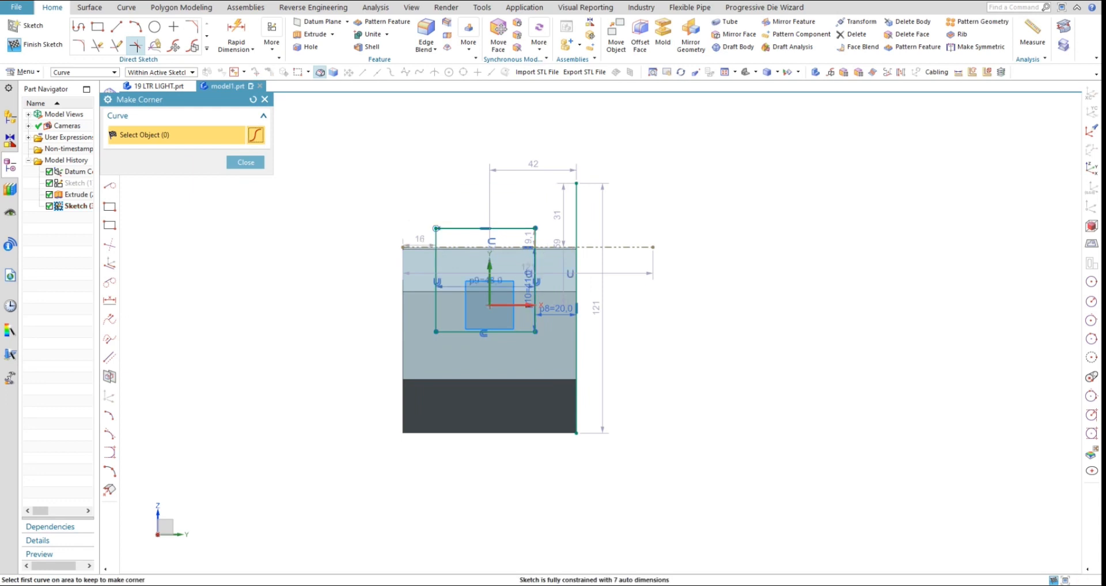
key("Escape")
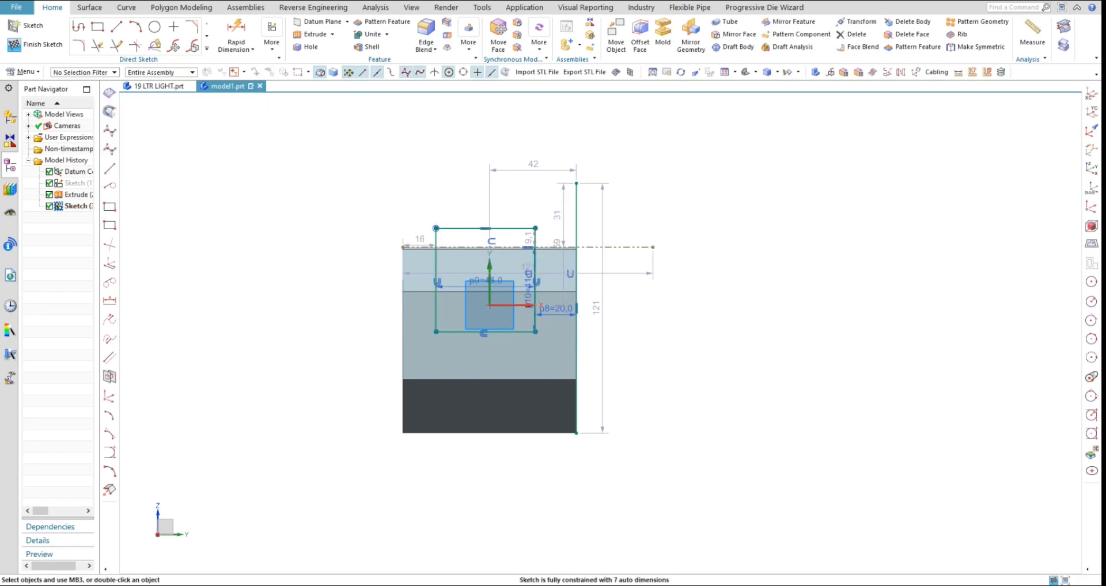
right_click(576, 206)
left_click(629, 150)
Step: Extrude the rectangle from -126 mm to 126 mm, subtracting it from the body, and hide its sketch
middle_click_drag(629, 151, 708, 151)
left_click(315, 34)
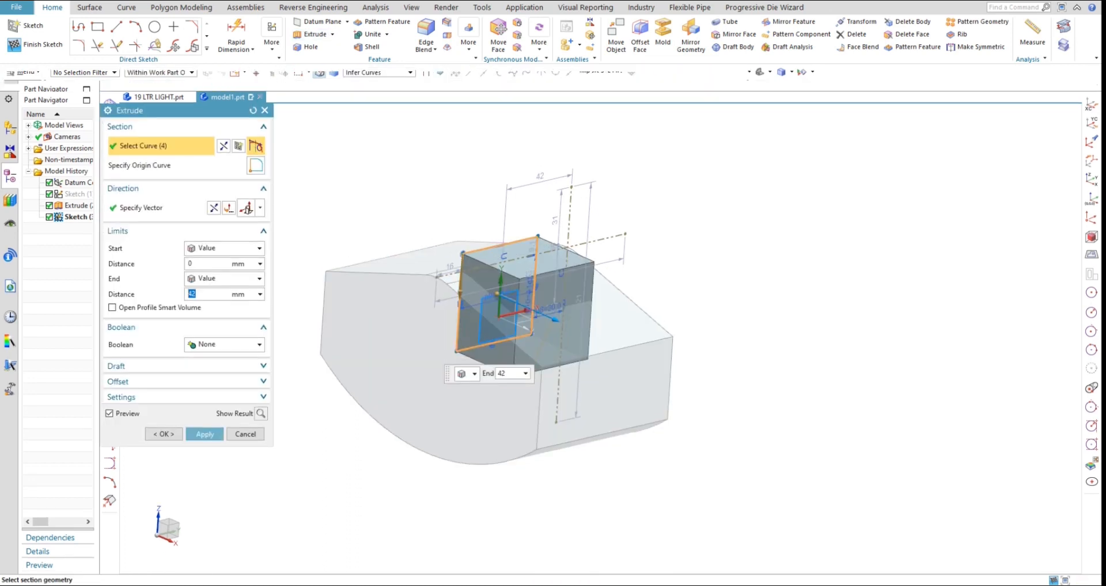
left_click_drag(553, 319, 668, 371)
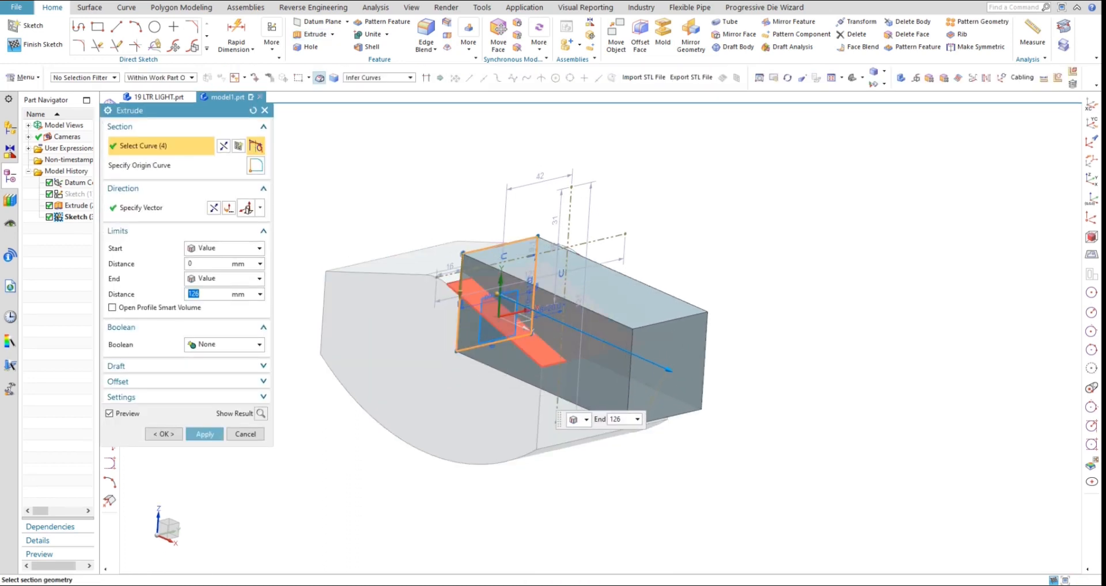
left_click_drag(455, 289, 327, 219)
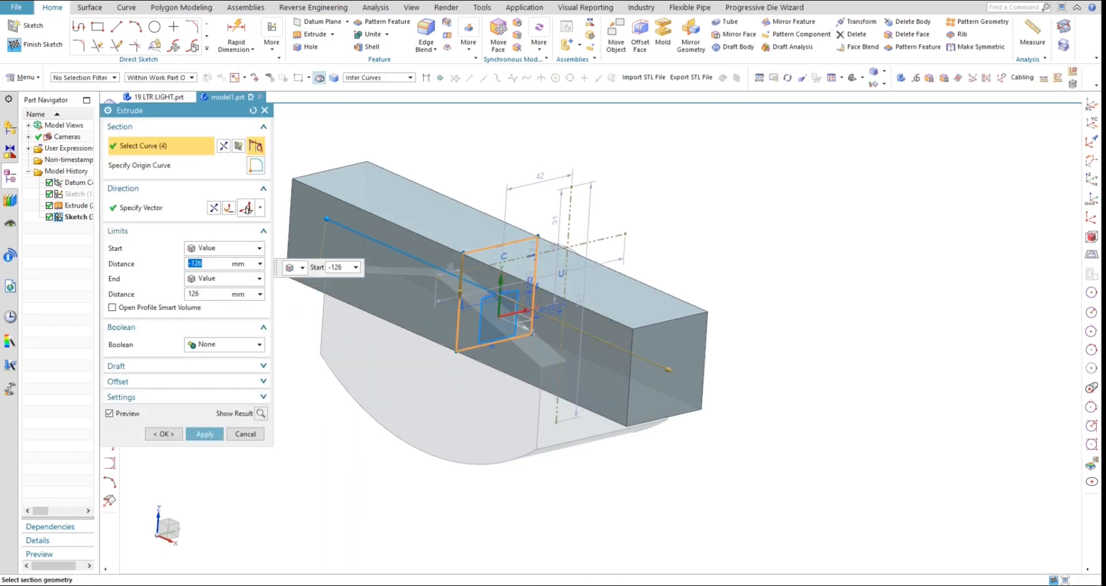
left_click(224, 344)
left_click(213, 374)
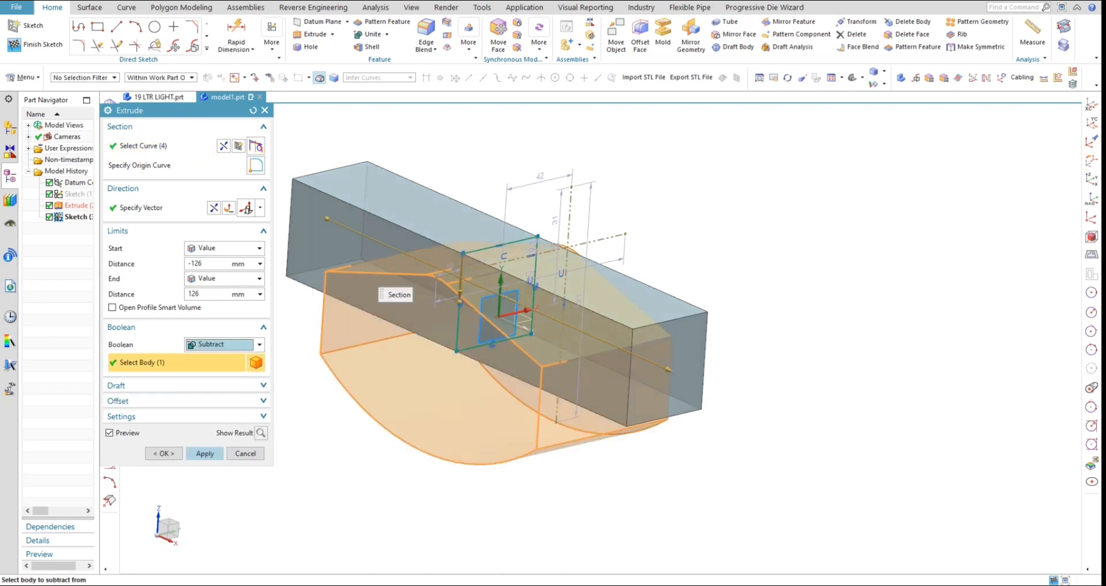
left_click(204, 453)
left_click(246, 453)
left_click(536, 233)
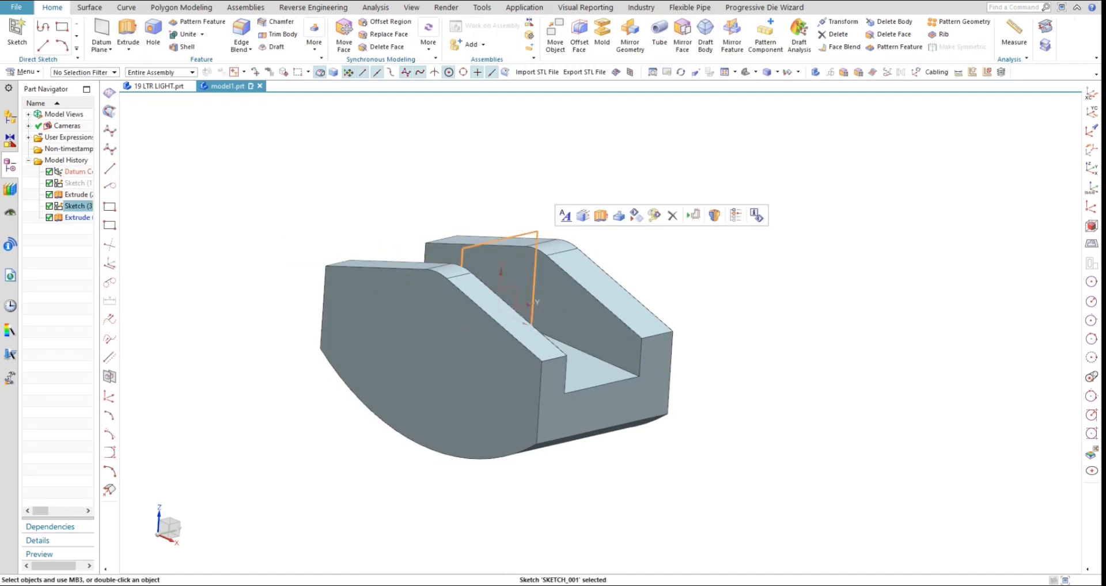
key("ctrl+b")
Step: Create a new sketch on the XZ datum plane, facing the body's curved side profile
middle_click_drag(519, 288, 671, 362)
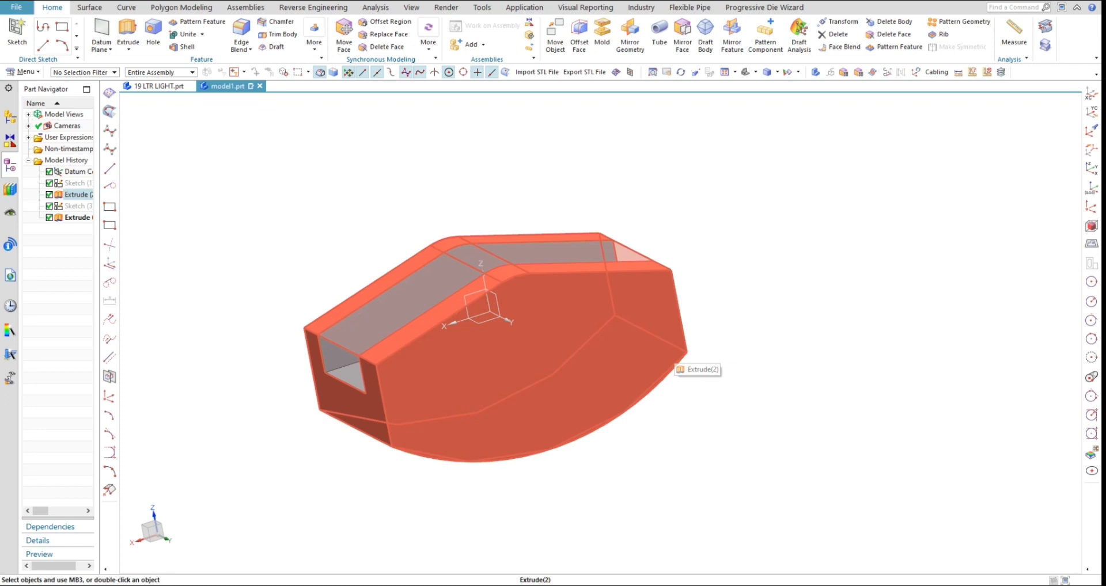
mouse_move(671, 362)
middle_mouse_down()
mouse_move(548, 322)
mouse_move(518, 300)
middle_mouse_up()
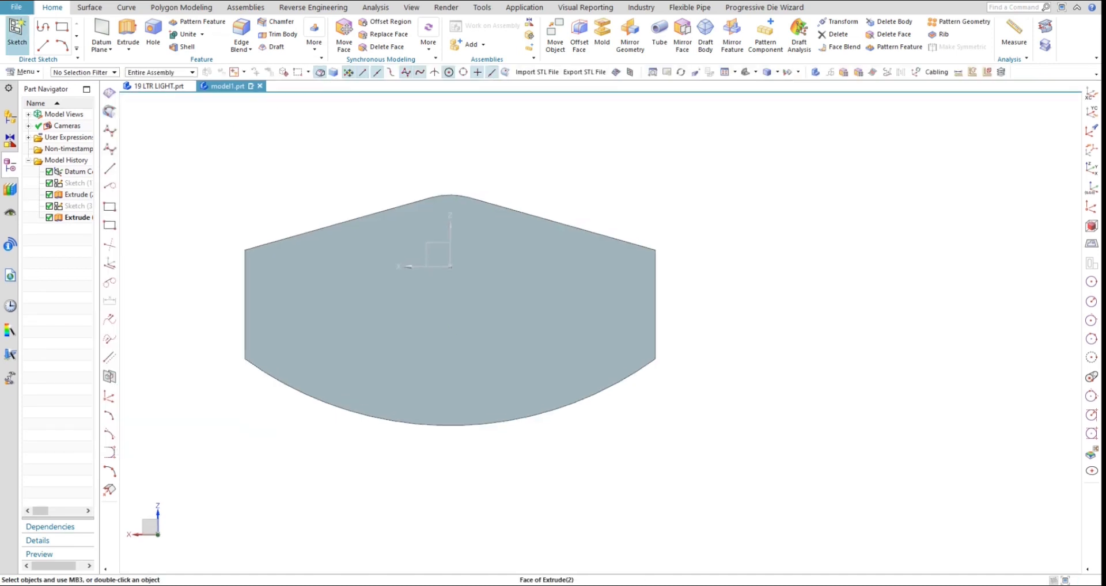
left_click(17, 31)
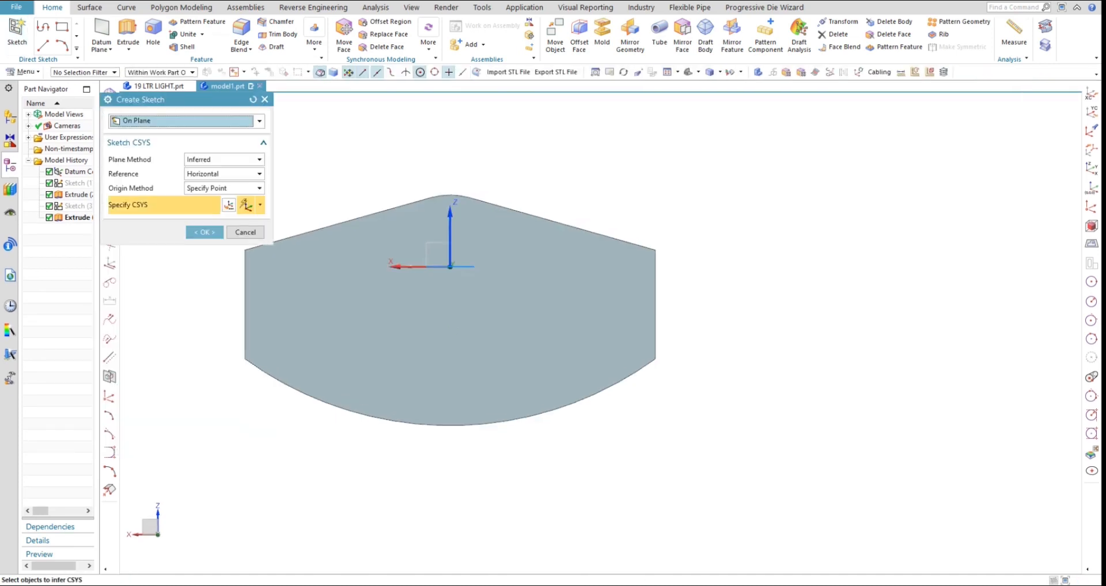
left_click(438, 255)
middle_click(438, 255)
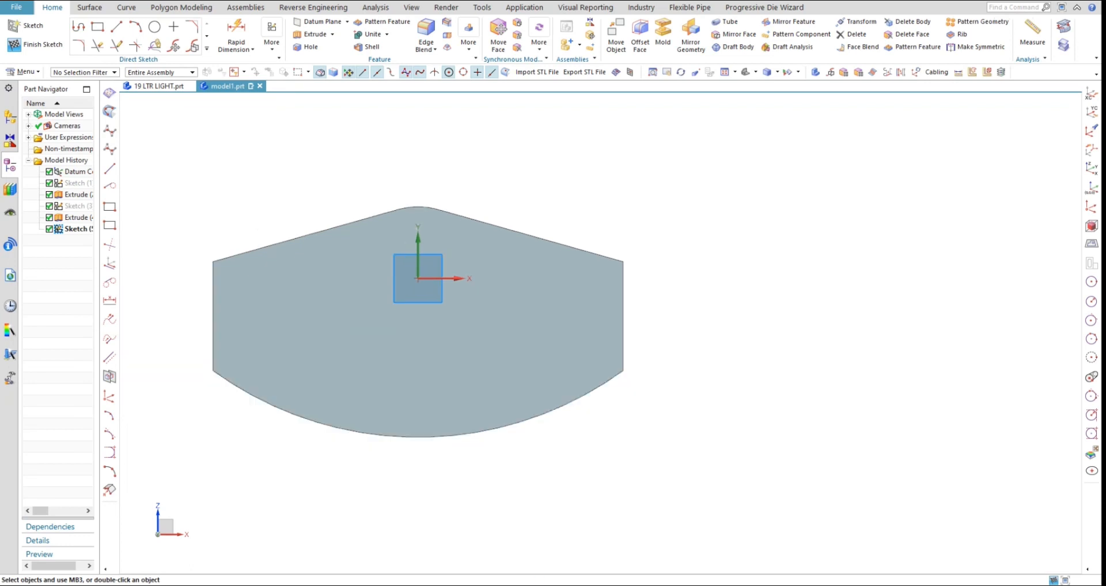
Step: Draw a circle centred on the sketch origin and reaching the body's rounded top edge
key("o")
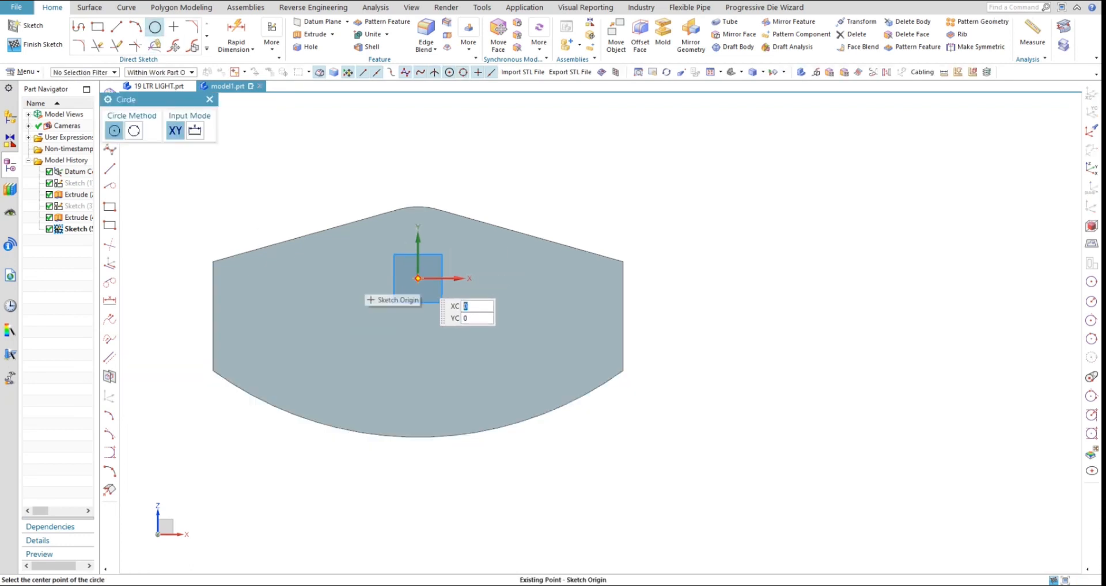
left_click(417, 278)
left_click(418, 207)
key("Escape")
Step: Draw a second circle about 32 mm in diameter below the origin, overlapping the lower edge of the first circle
scroll(472, 178, "down", 2)
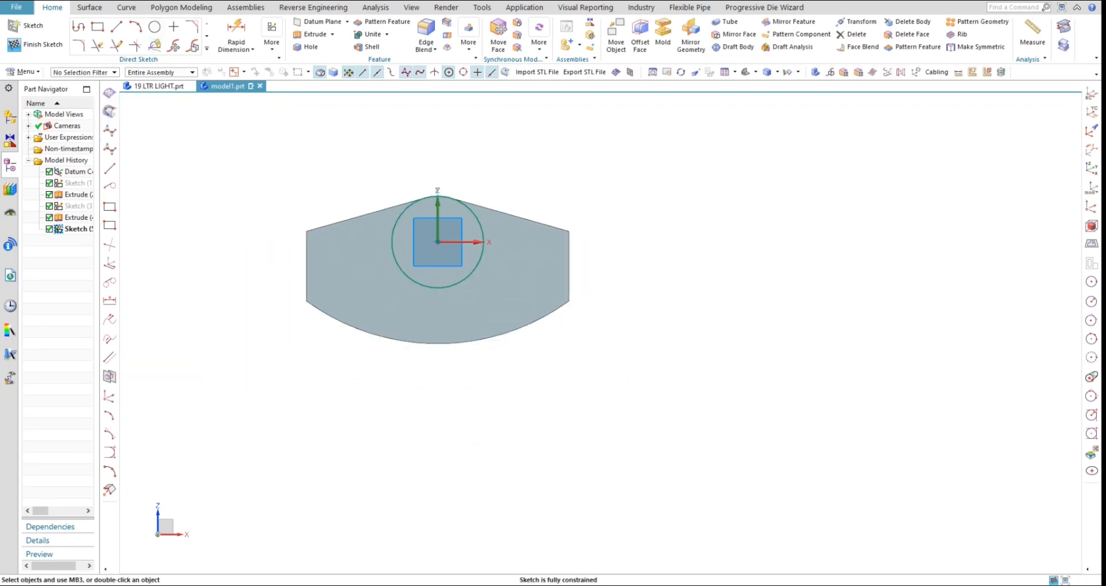
left_click(154, 27)
left_click(437, 301)
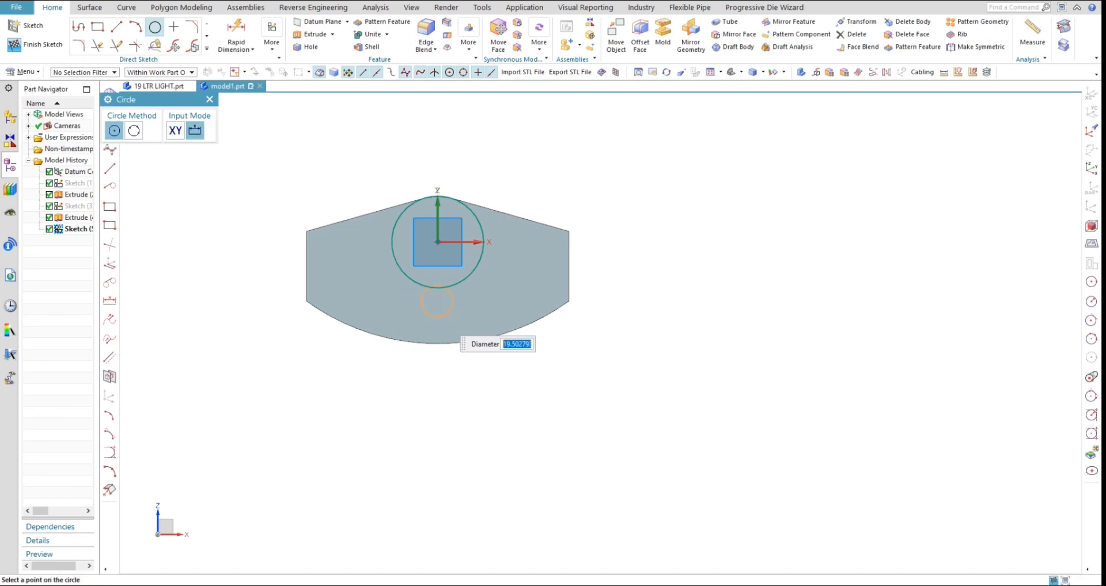
left_click(450, 325)
key("Escape")
Step: Align the small circle's centre vertically with the large circle's centre and set the distance between them to 36 mm
left_click(437, 301)
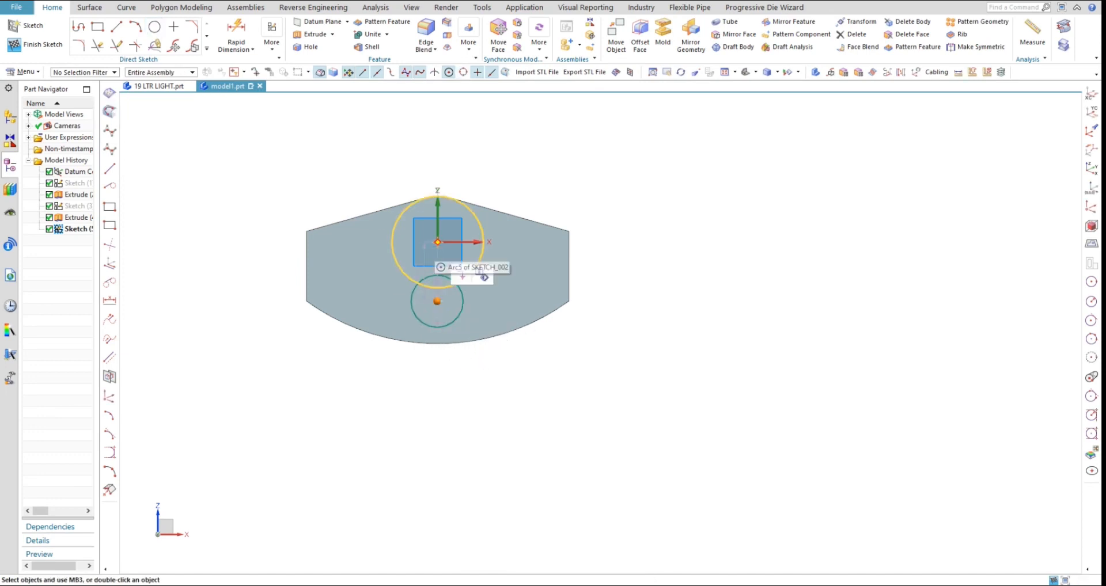
left_click(438, 242)
left_click(495, 225)
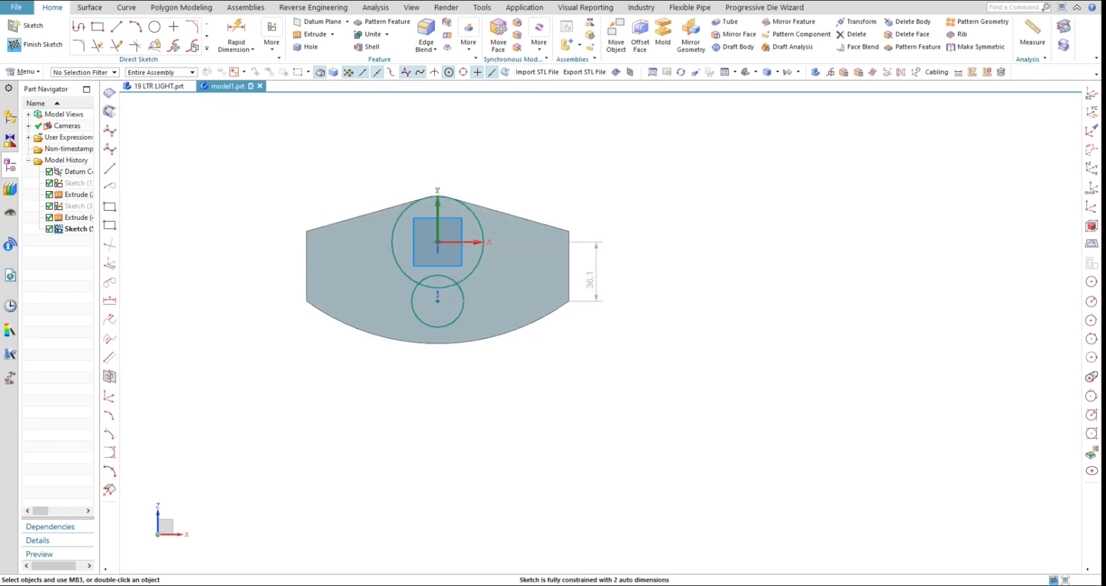
double_click(593, 277)
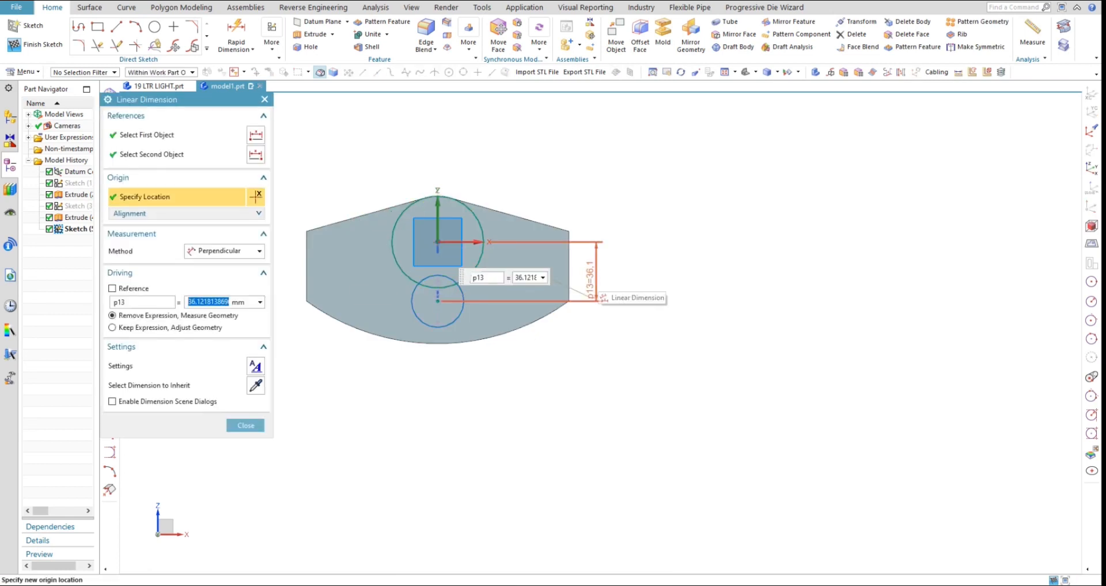
type("36")
key("Return")
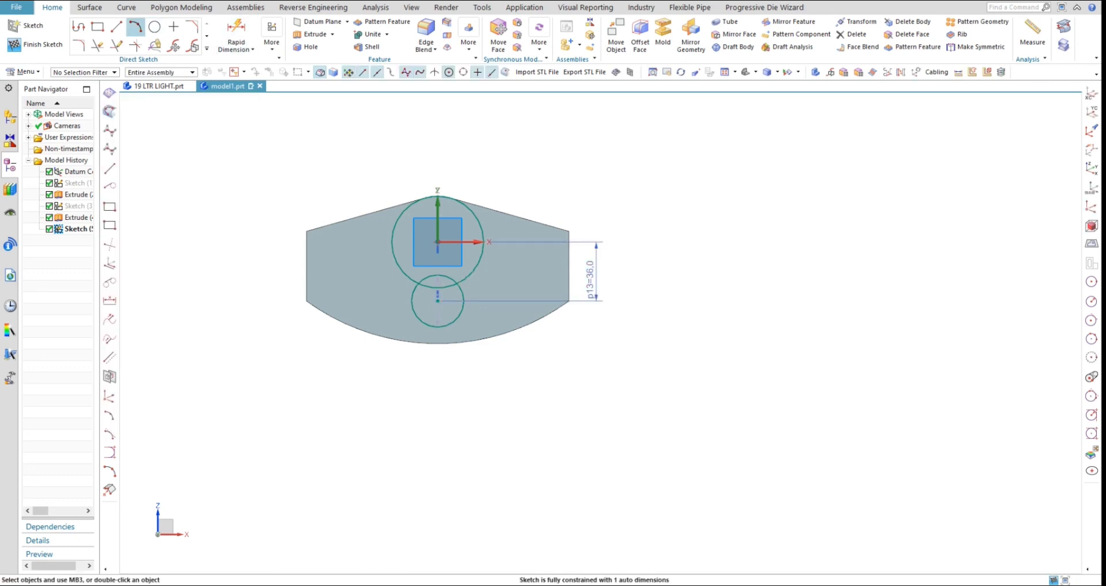
Step: Draw two vertical lines about 36 mm long from the small circle's left and right quadrants up into the large circle
scroll(445, 278, "up", 1)
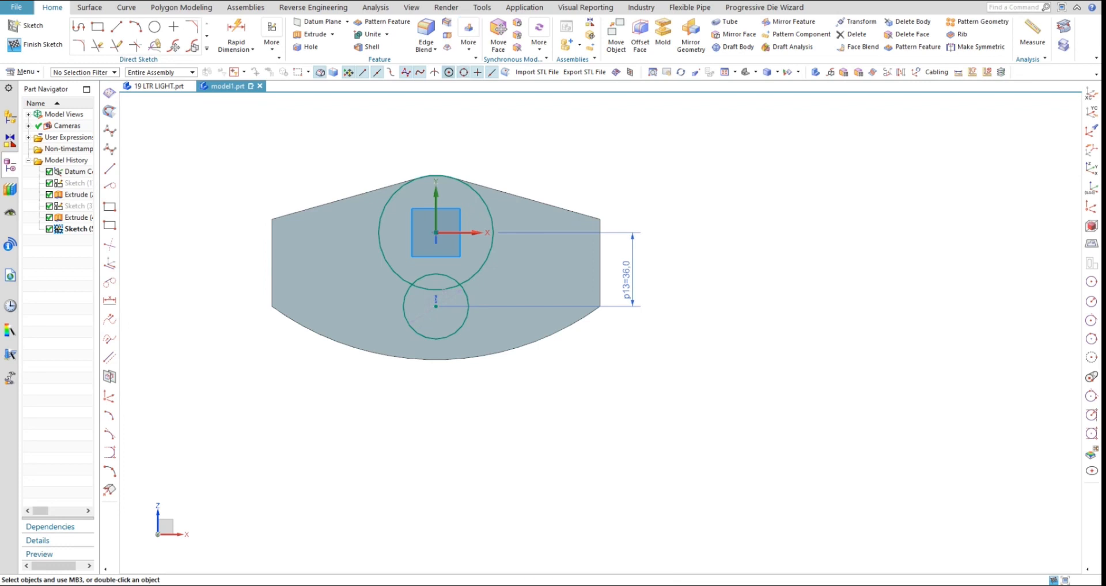
left_click(116, 26)
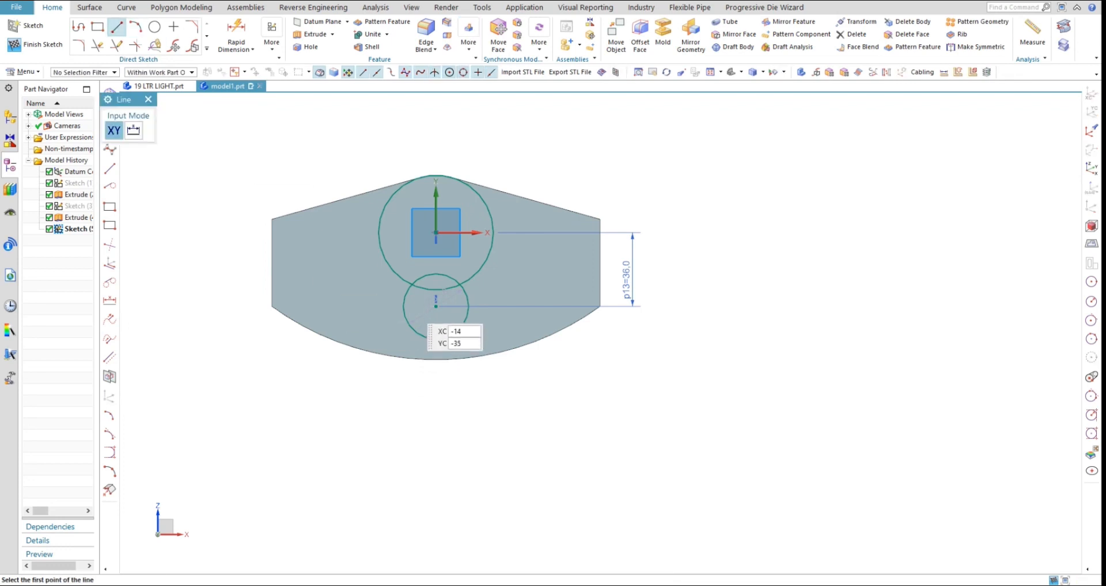
left_click(403, 306)
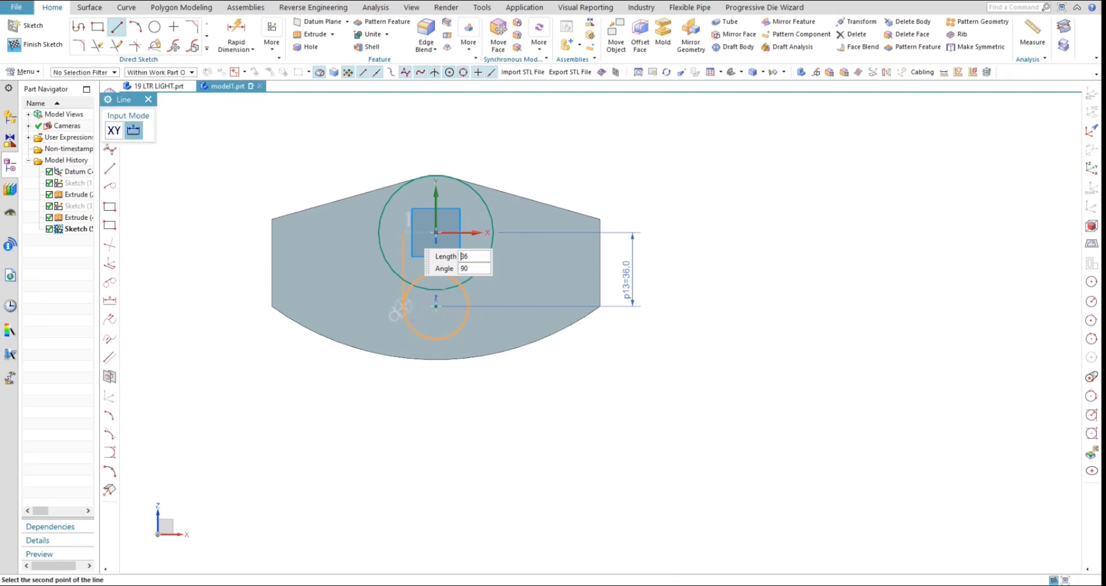
left_click(408, 214)
left_click(468, 307)
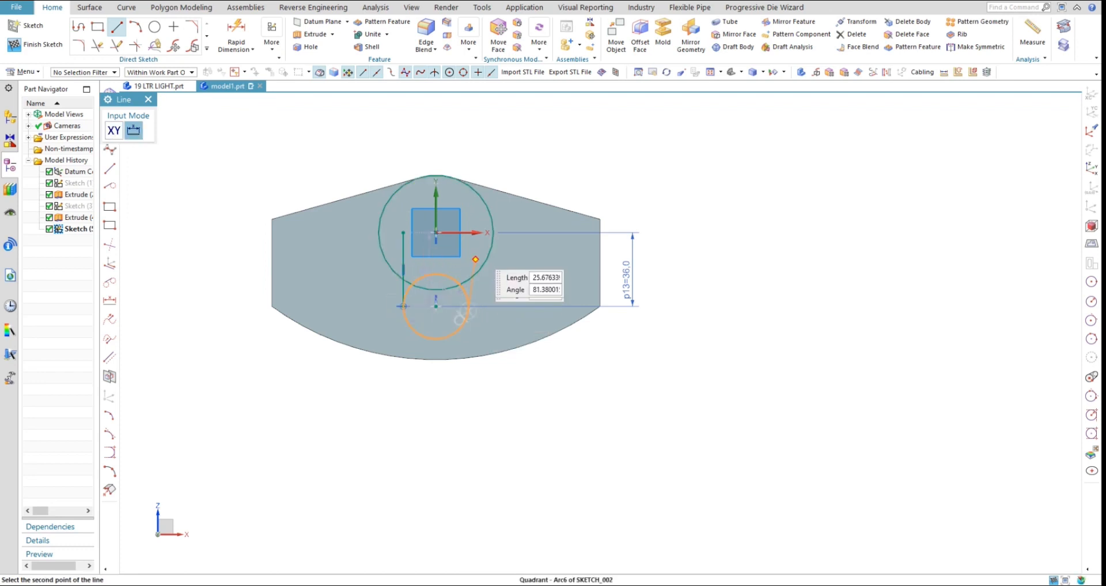
left_click(471, 230)
Step: Trim the inner arcs and the line ends inside the large circle, leaving one closed keyhole-shaped profile
key("t")
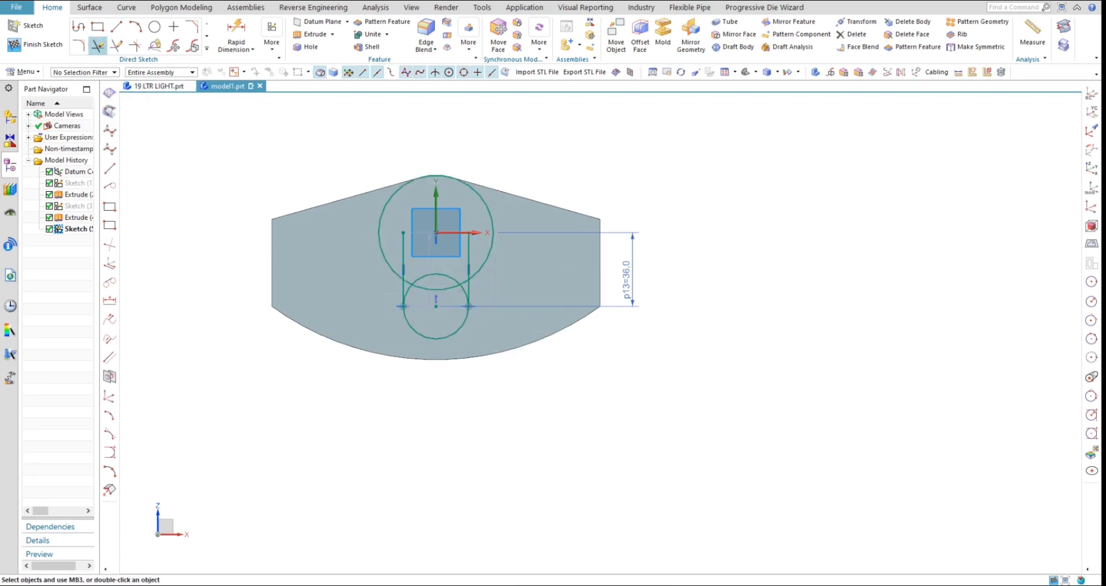
scroll(441, 276, "up", 3)
left_click(367, 242)
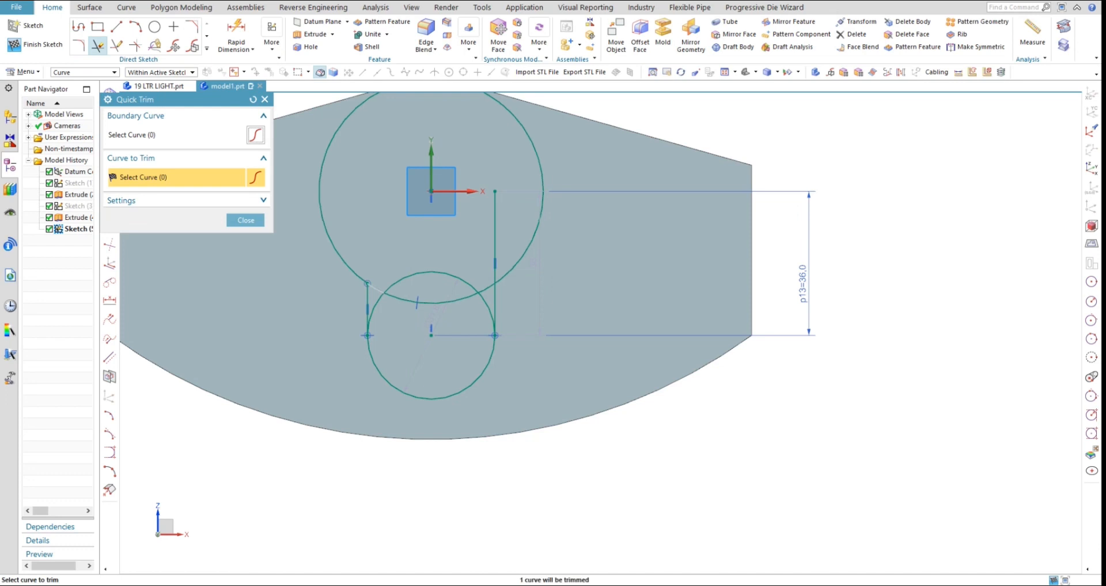
left_click(375, 289)
left_click(377, 303)
left_click(403, 300)
left_click(415, 274)
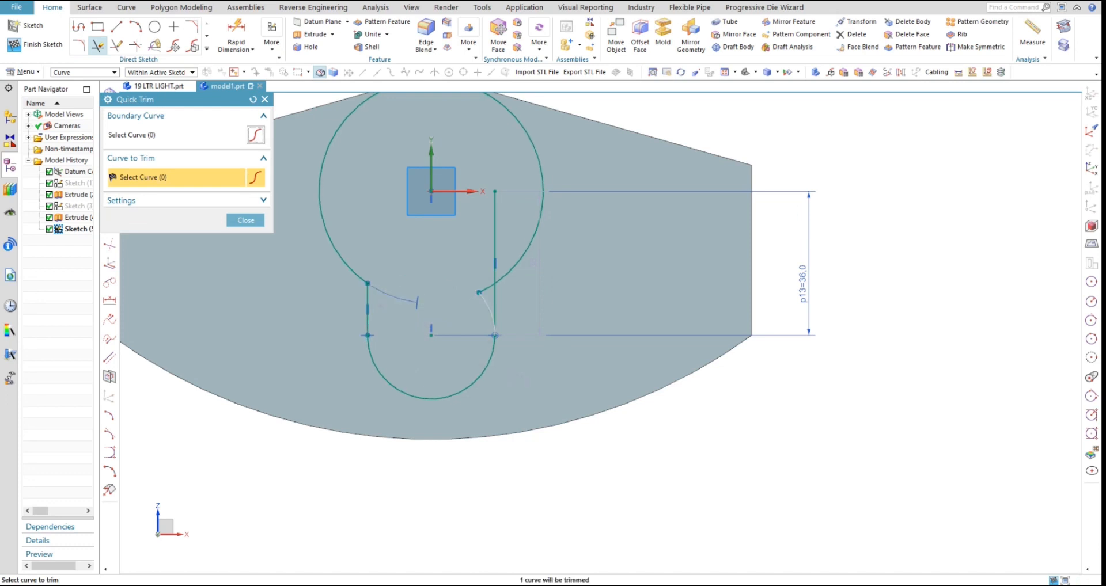
left_click(489, 308)
left_click(487, 288)
left_click(495, 253)
key("Escape")
Step: Create a datum plane offset 28 mm outward from the body's front side face
scroll(390, 309, "down", 3)
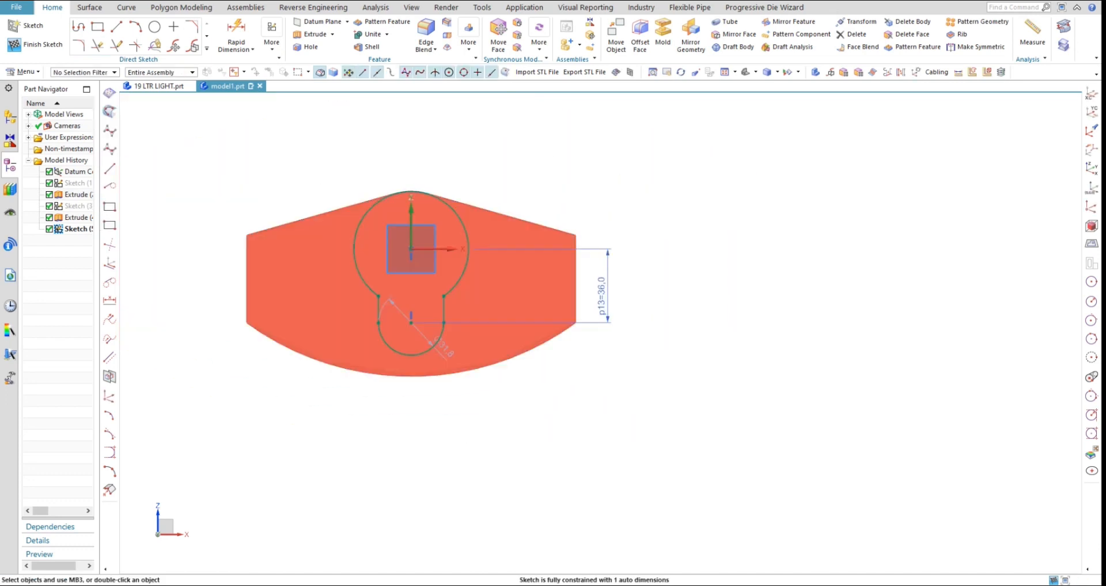
middle_click_drag(389, 309, 455, 340)
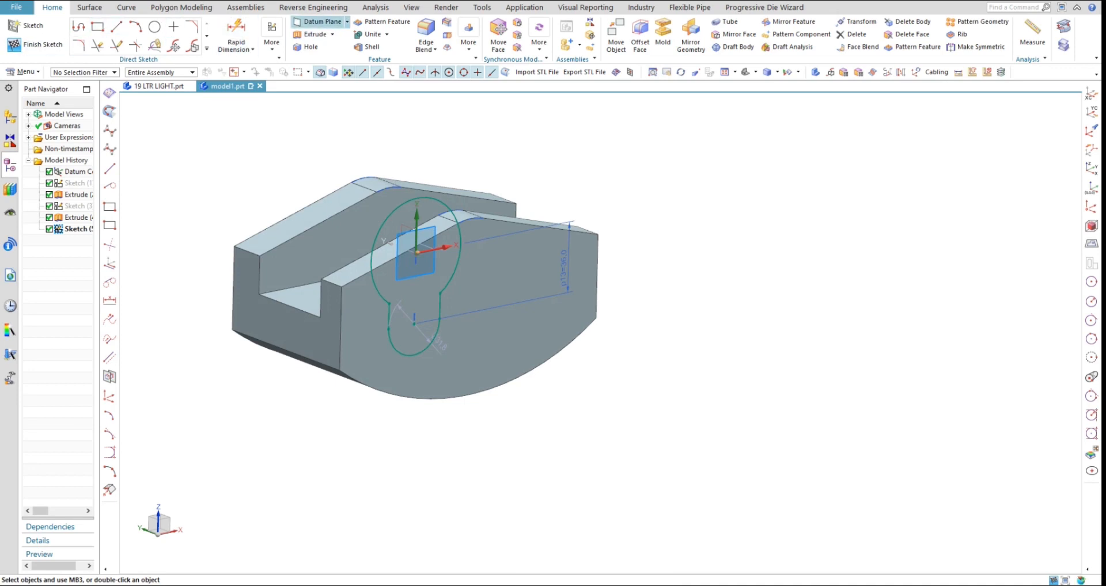
left_click(320, 21)
left_click(545, 306)
type("28")
key("Return")
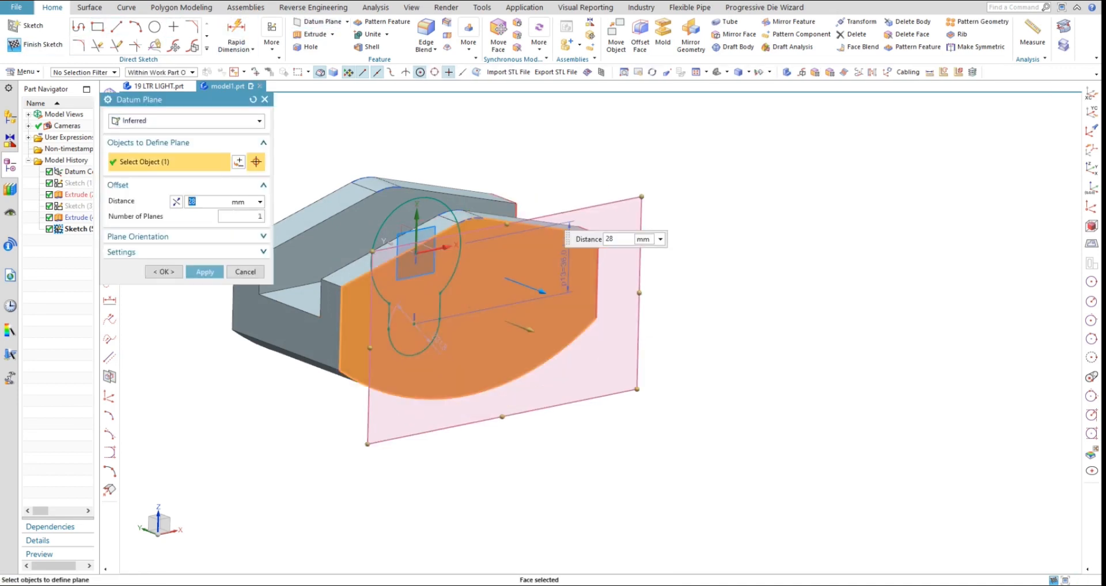
left_click(204, 271)
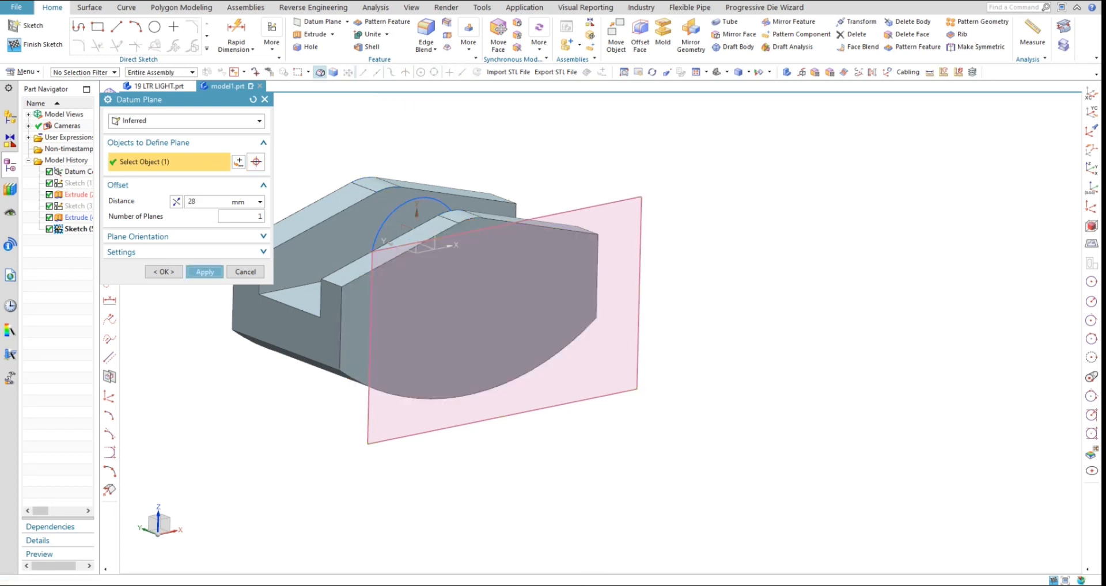
left_click(244, 272)
Step: Extrude the keyhole profile as a separate body, starting at the offset datum plane and ending until extended at the body's front side face, with Boolean None
left_click(128, 35)
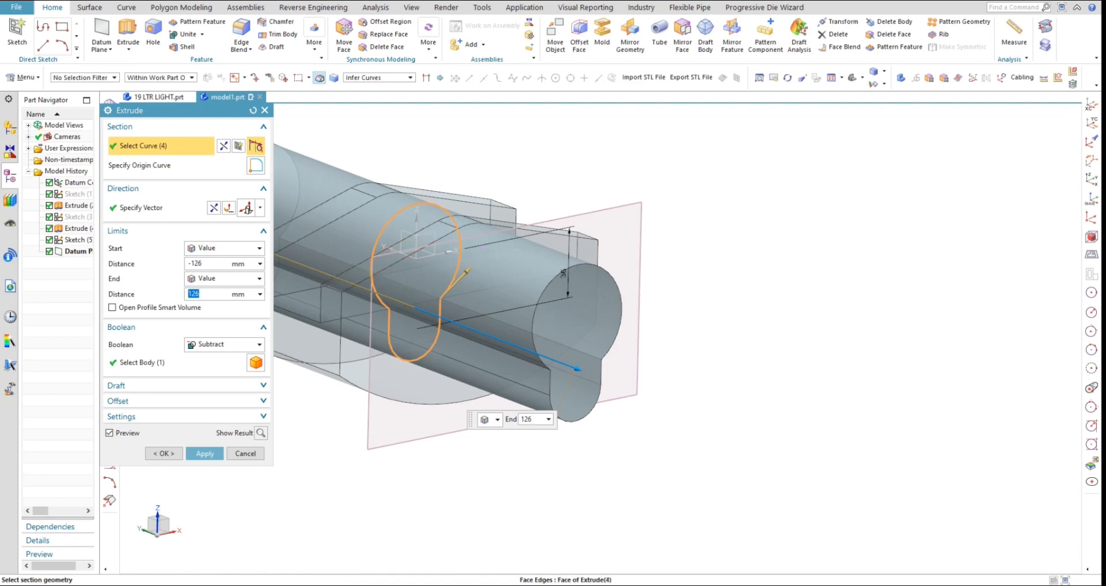
left_click(225, 248)
left_click(218, 296)
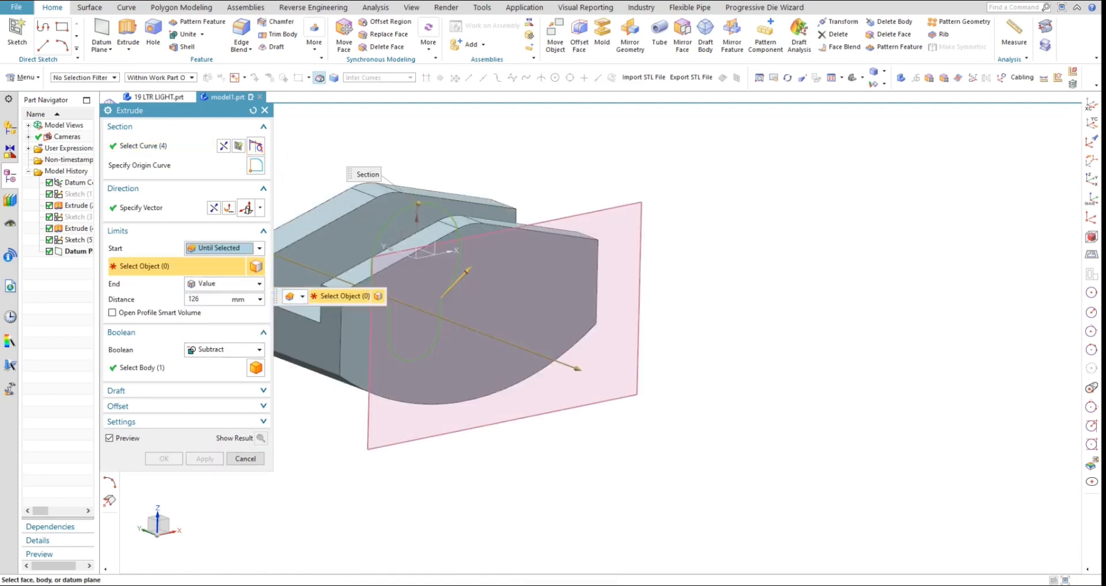
left_click(616, 345)
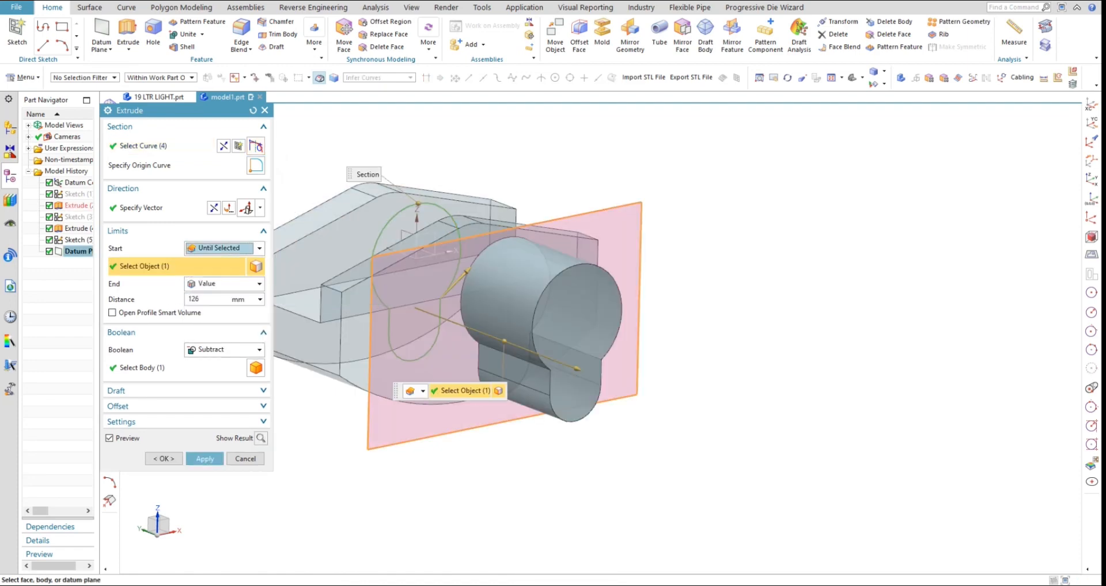
left_click(224, 283)
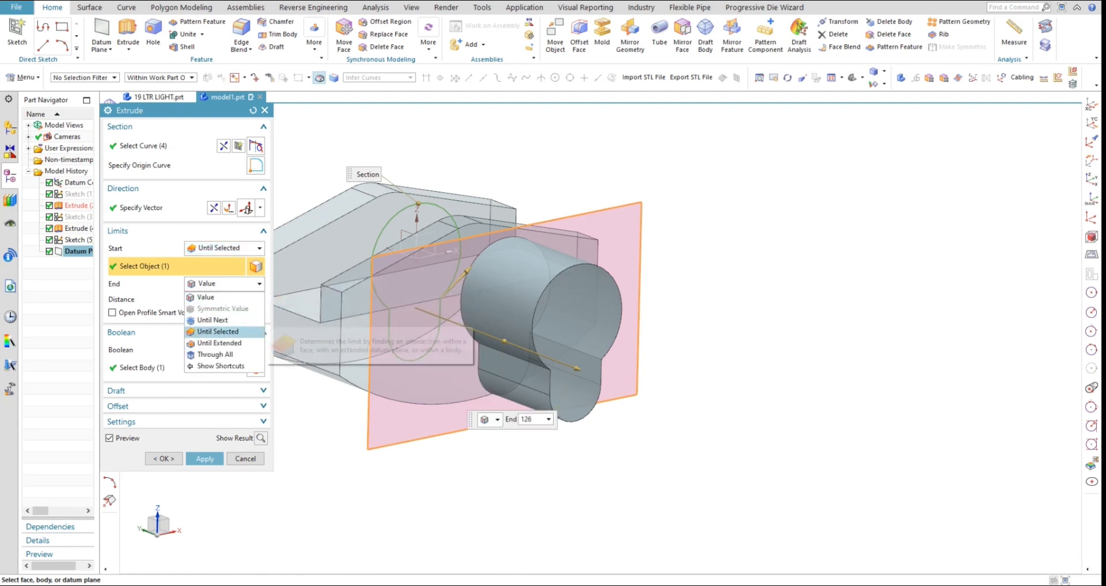
left_click(219, 342)
left_click(403, 357)
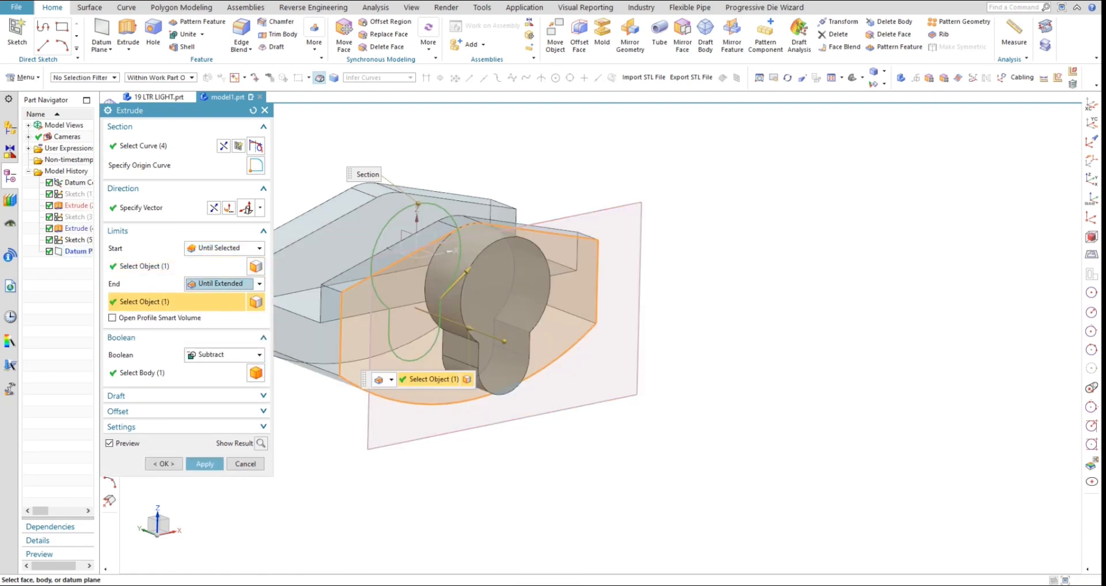
left_click(205, 368)
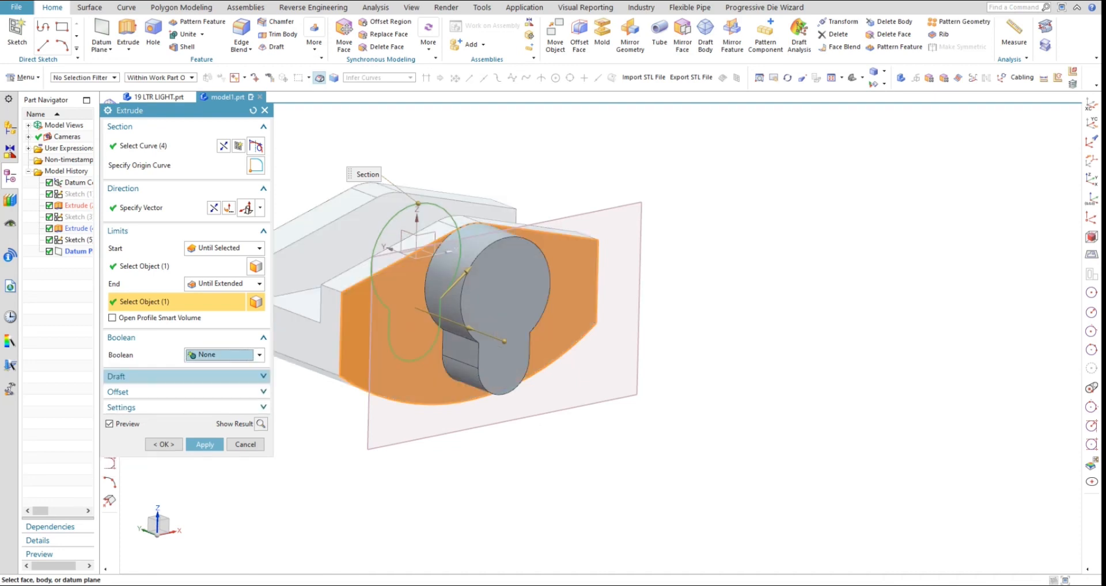
left_click(205, 444)
left_click(245, 444)
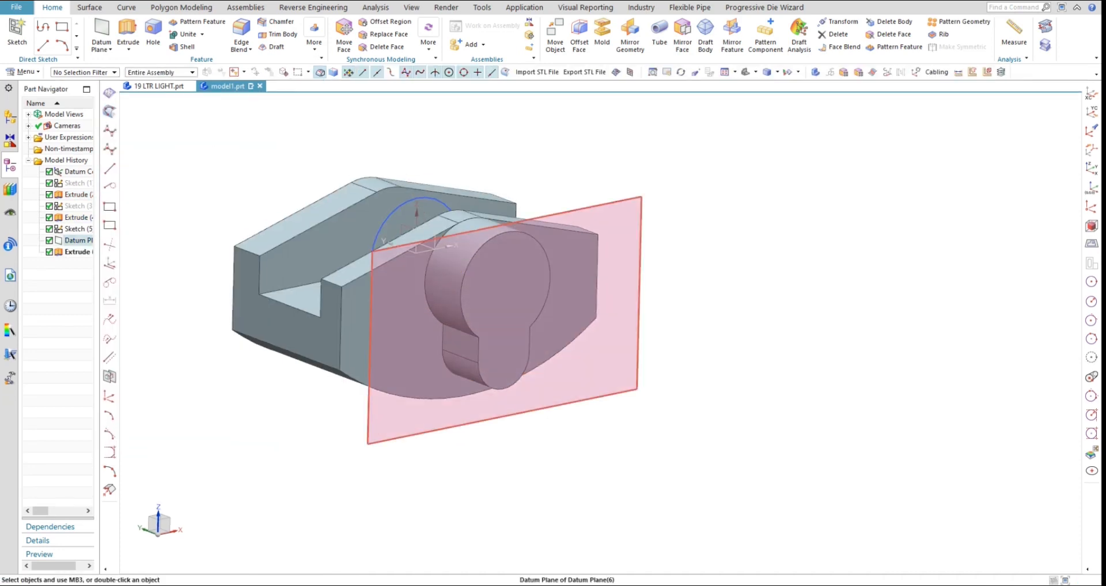
Step: Hide the offset datum plane and the keyhole sketch
left_click(639, 216)
key("ctrl+b")
mouse_move(519, 277)
middle_mouse_down()
mouse_move(553, 277)
mouse_move(544, 285)
middle_mouse_up()
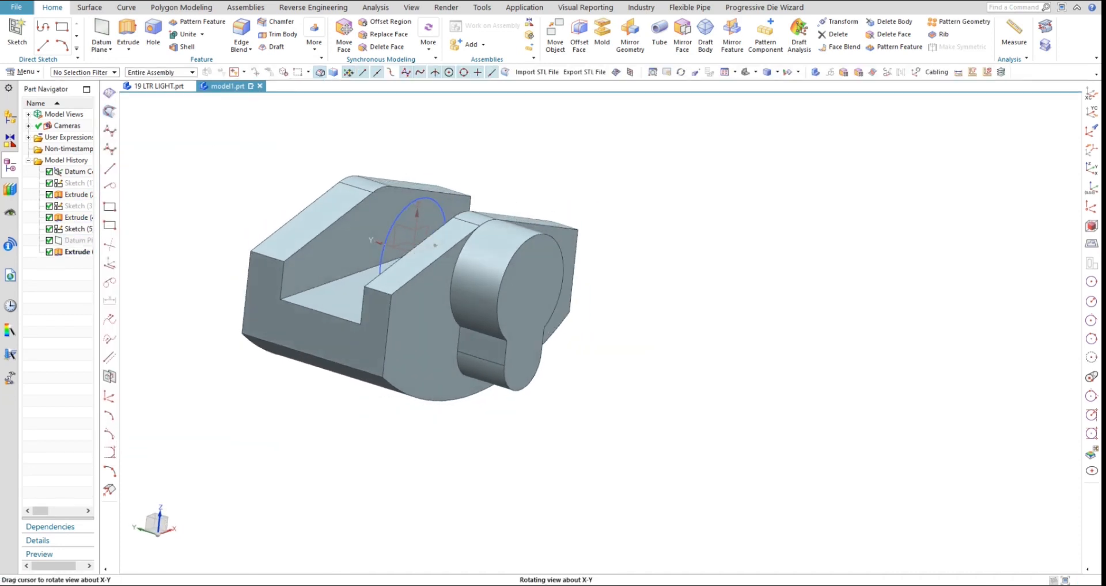
left_click(384, 246)
key("ctrl+b")
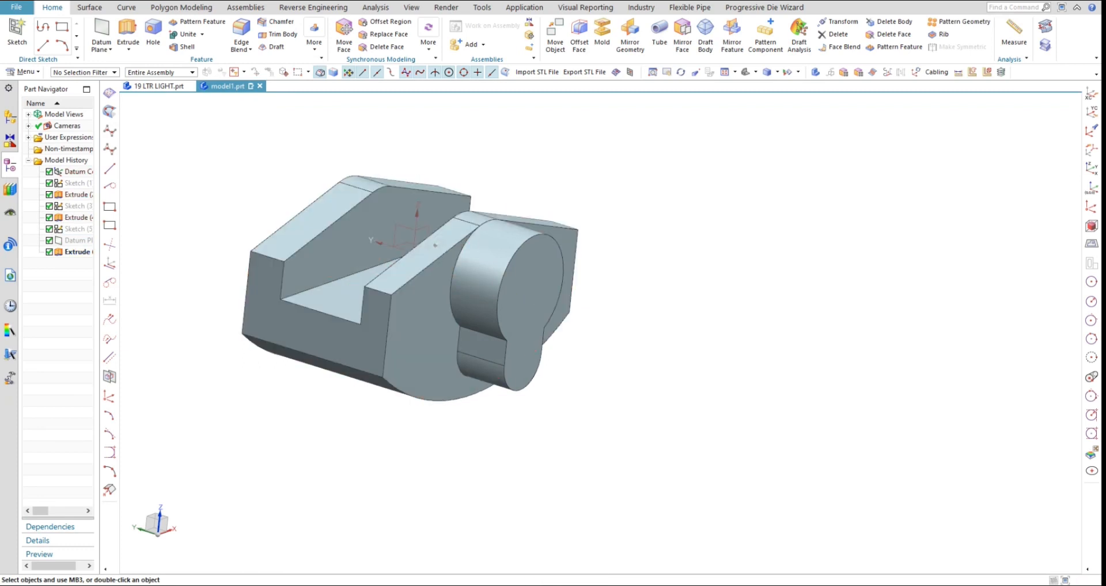
Step: Unite the keyhole-shaped boss with the main slotted body
mouse_move(435, 245)
middle_mouse_down()
mouse_move(403, 248)
mouse_move(414, 247)
middle_mouse_up()
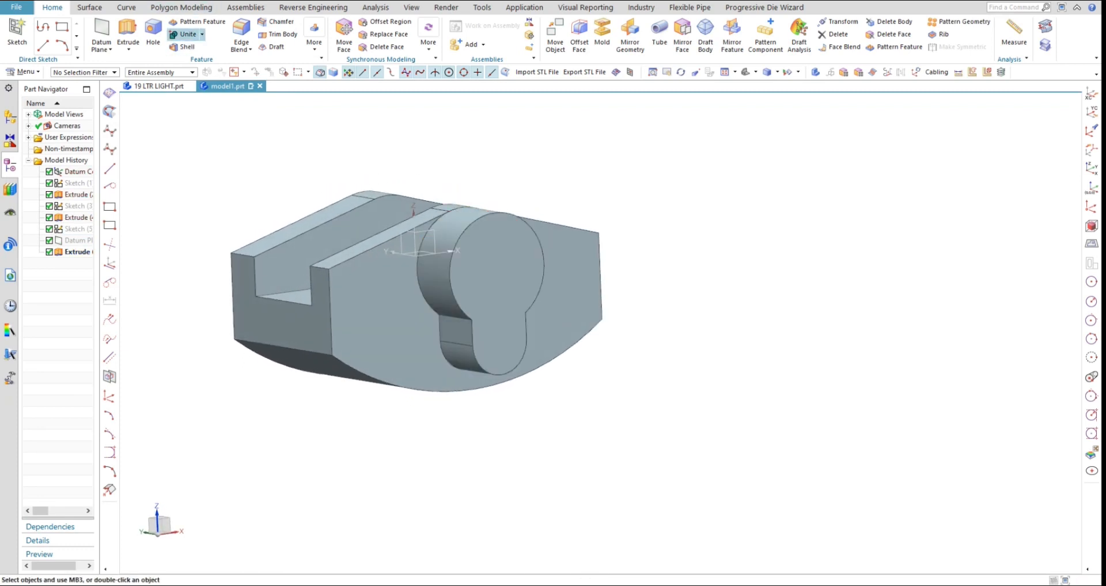
left_click(187, 34)
left_click(391, 268)
left_click(461, 276)
middle_click(460, 277)
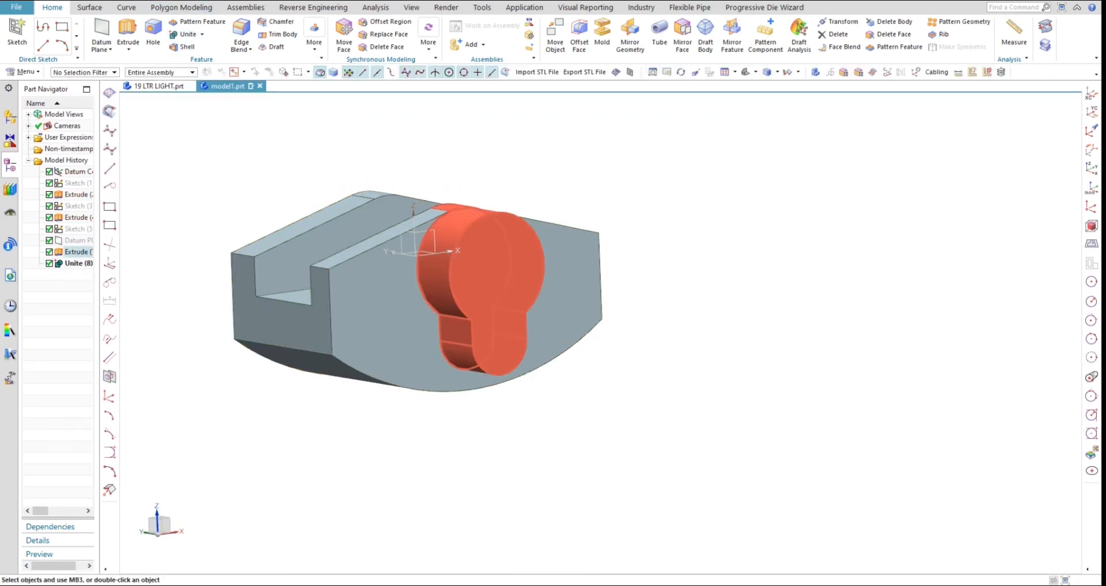
Step: Start a new sketch on the plain side face opposite the keyhole boss
mouse_move(460, 276)
middle_mouse_down()
mouse_move(634, 274)
mouse_move(634, 288)
middle_mouse_up()
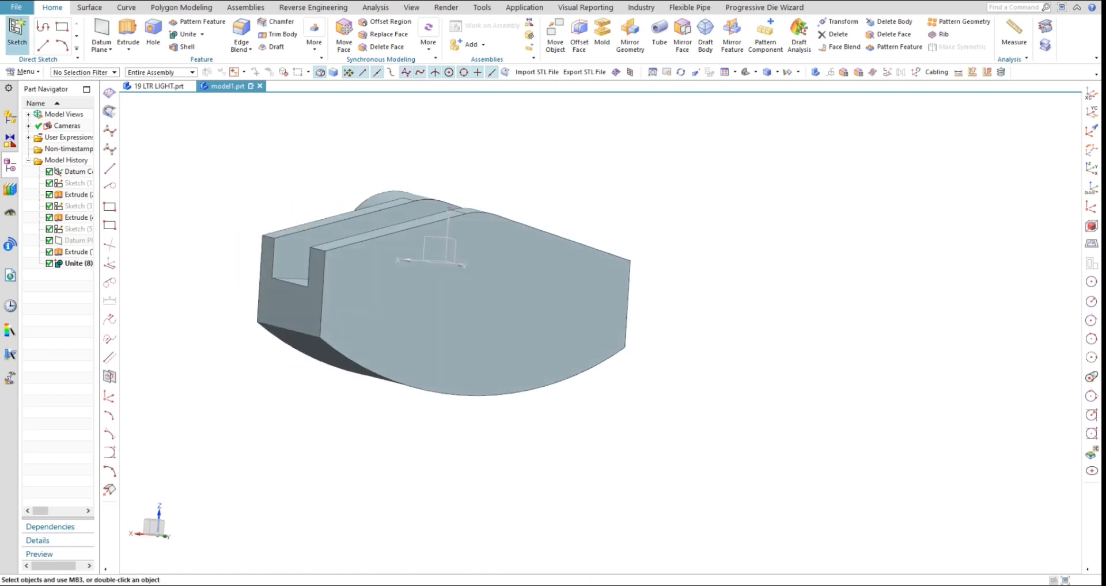
left_click(17, 32)
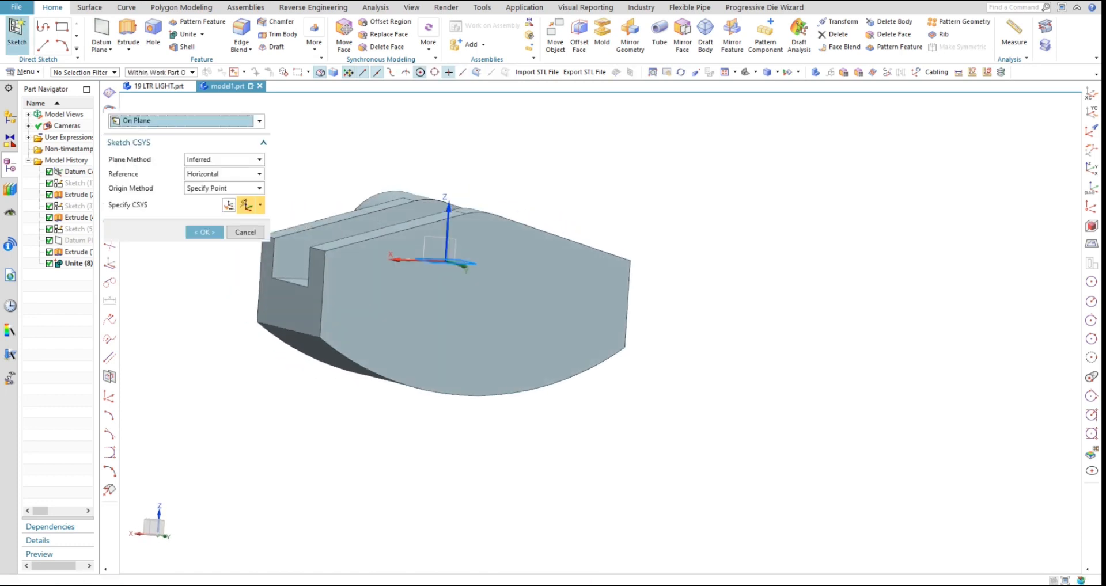
left_click(393, 249)
middle_click(392, 249)
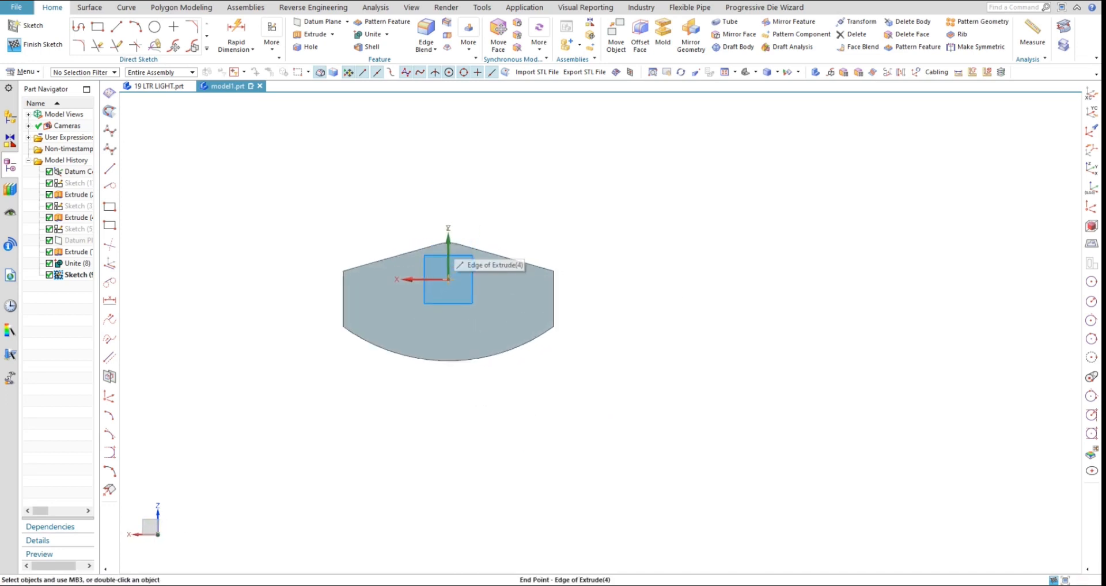
Step: Draw a horizontal line tangent to the lowest point of the bottom arc, about 104 mm to one side, and extend it 96 mm to the other
scroll(454, 245, "up", 1)
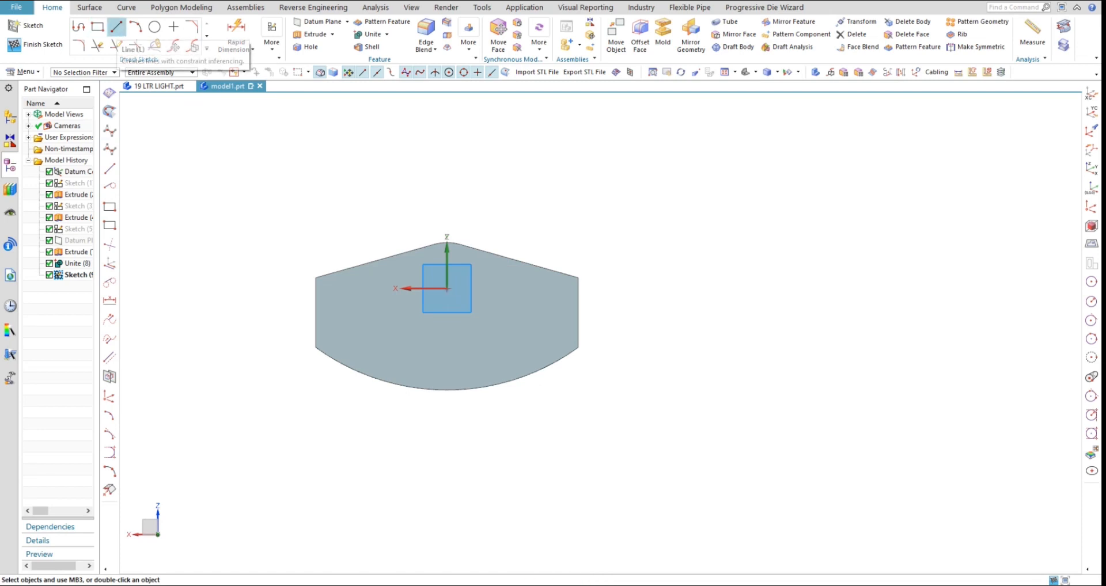
left_click(116, 26)
left_click(446, 390)
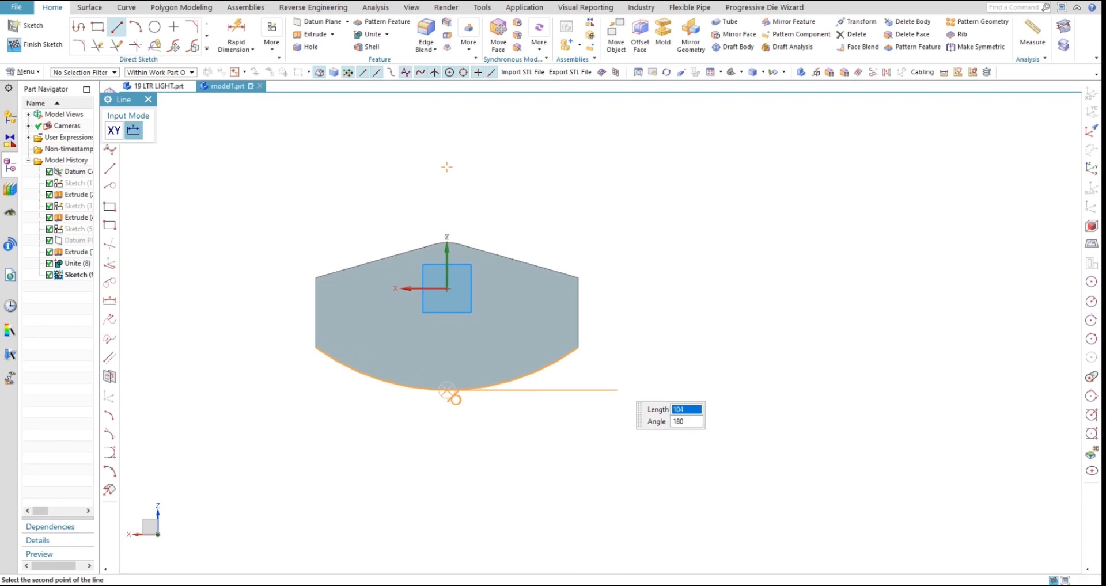
left_click(618, 390)
key("Escape")
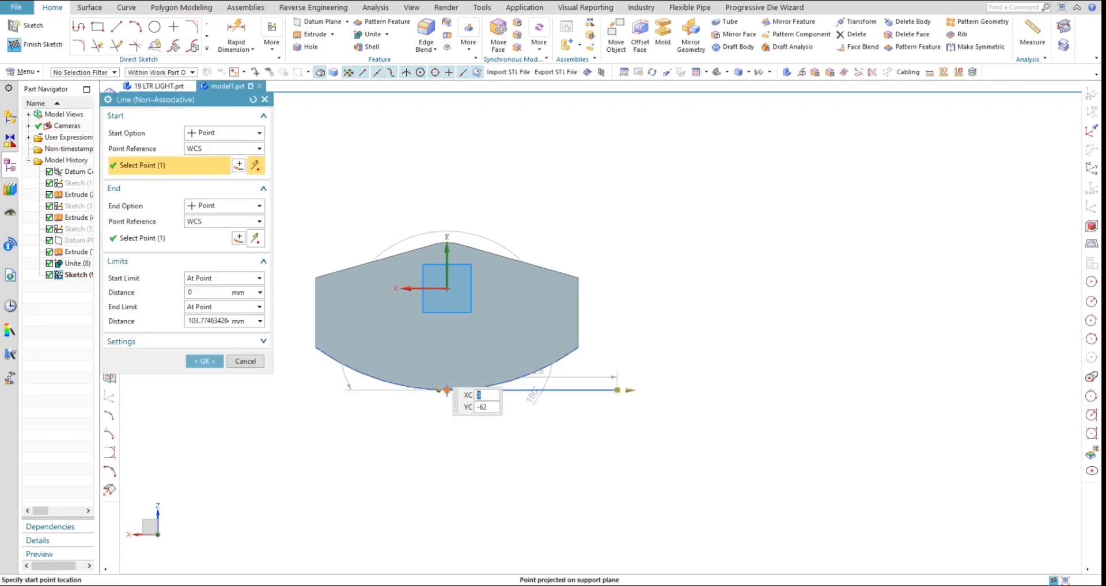
left_click_drag(439, 390, 290, 390)
key("Return")
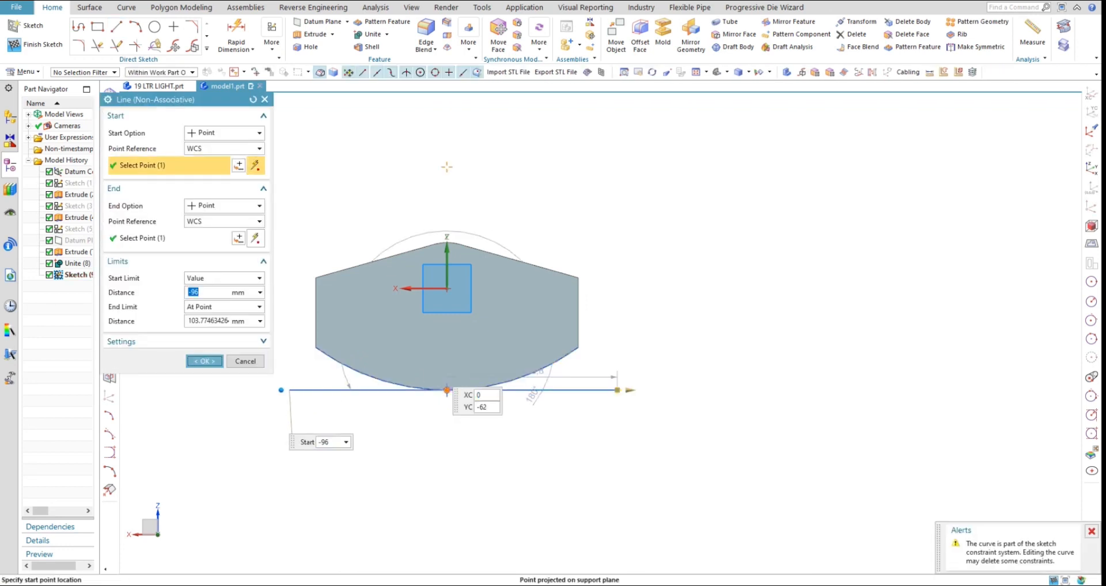
left_click(207, 48)
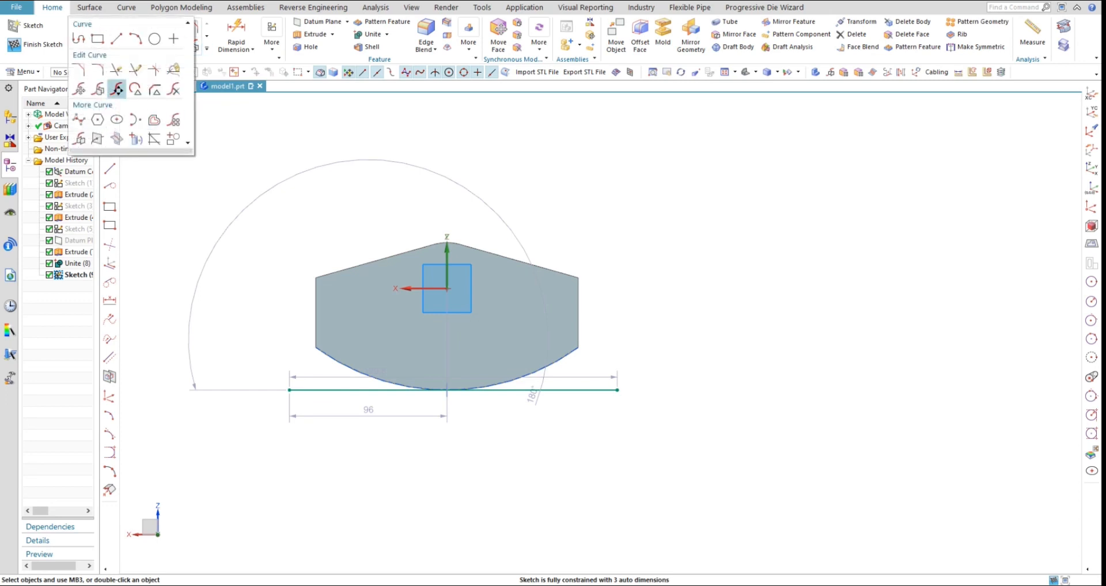
left_click(116, 90)
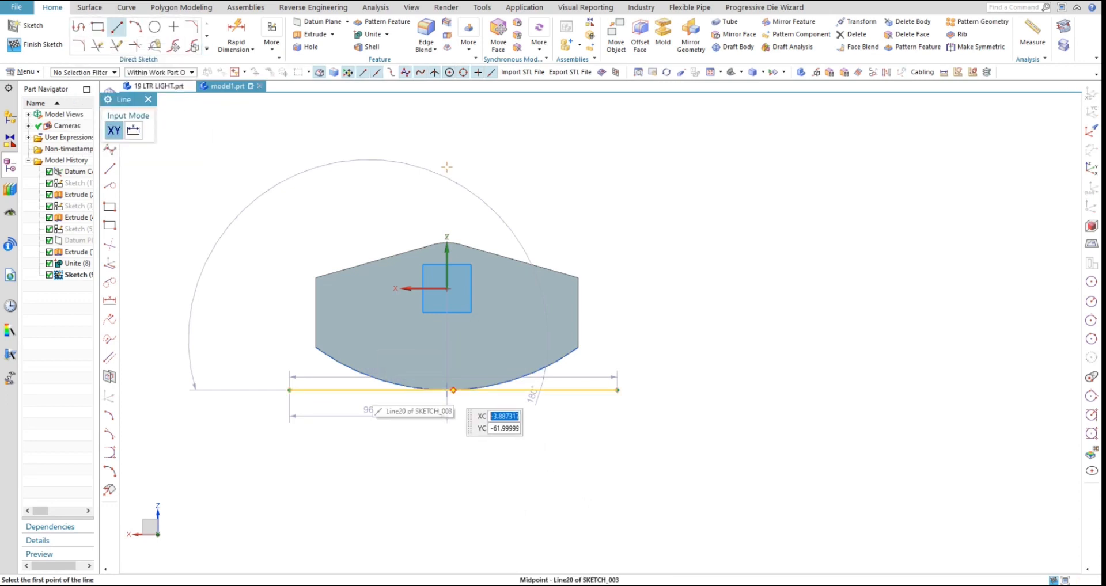
left_click(447, 389)
type("54")
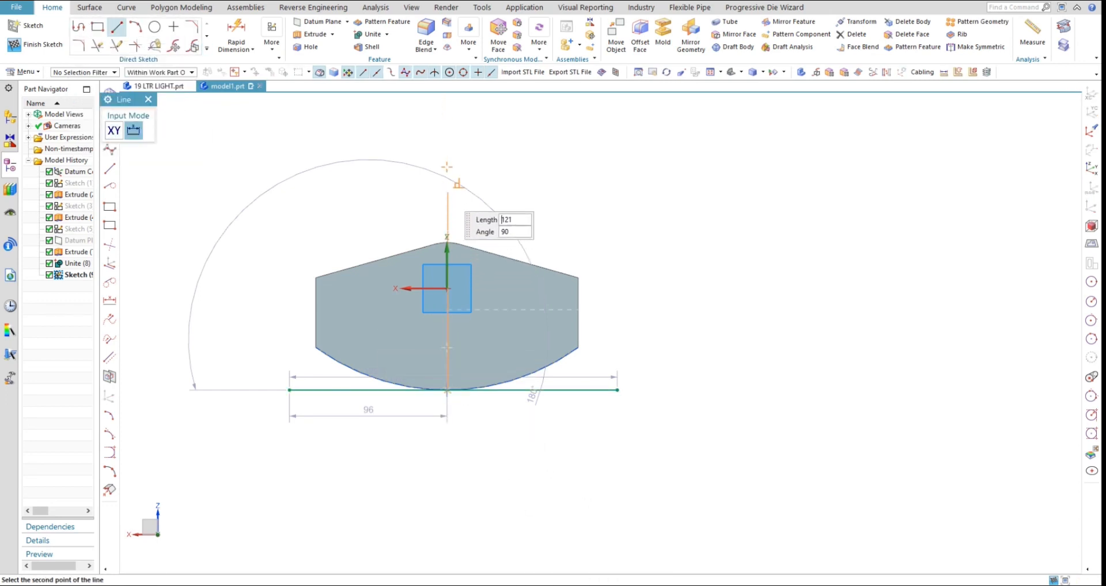
key("Return")
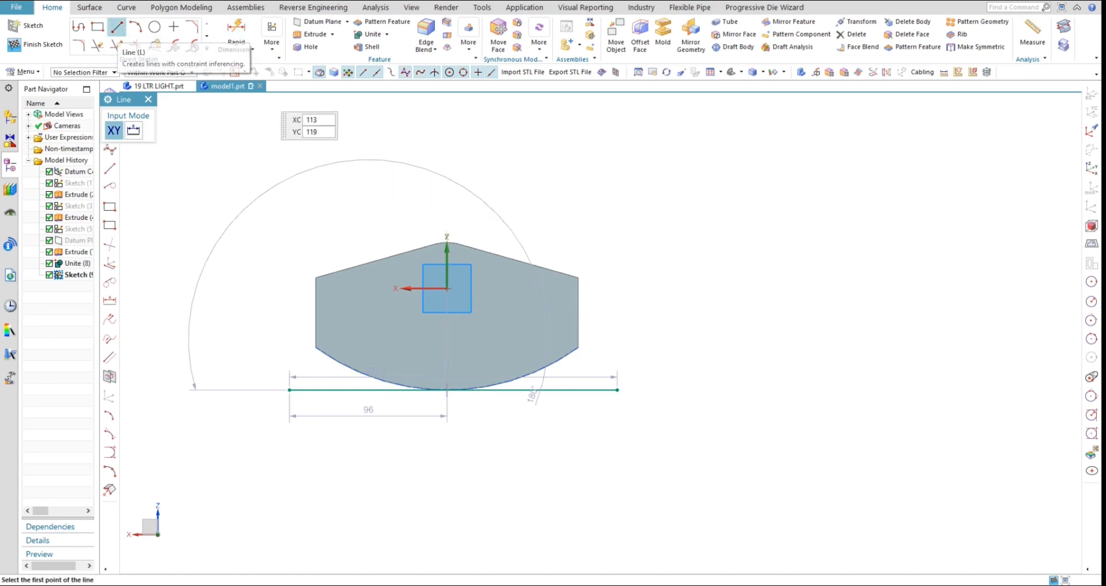
Step: Draw a vertical line about 59 mm up from the sketch origin and extend its start about 110 mm downward below the body
left_click(447, 288)
left_click(447, 192)
key("Escape")
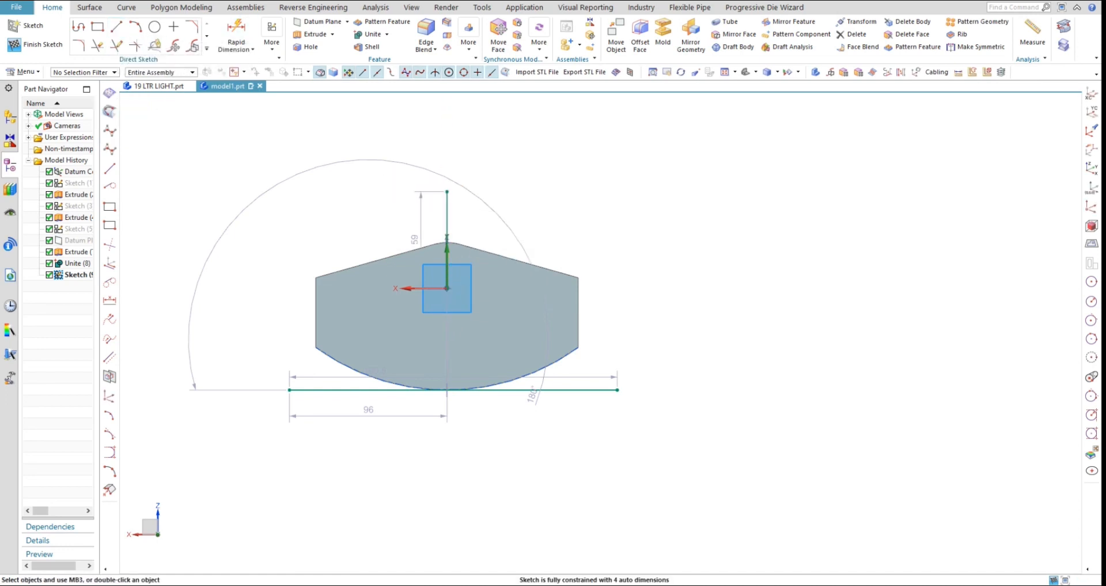
double_click(447, 202)
left_click_drag(447, 298, 447, 477)
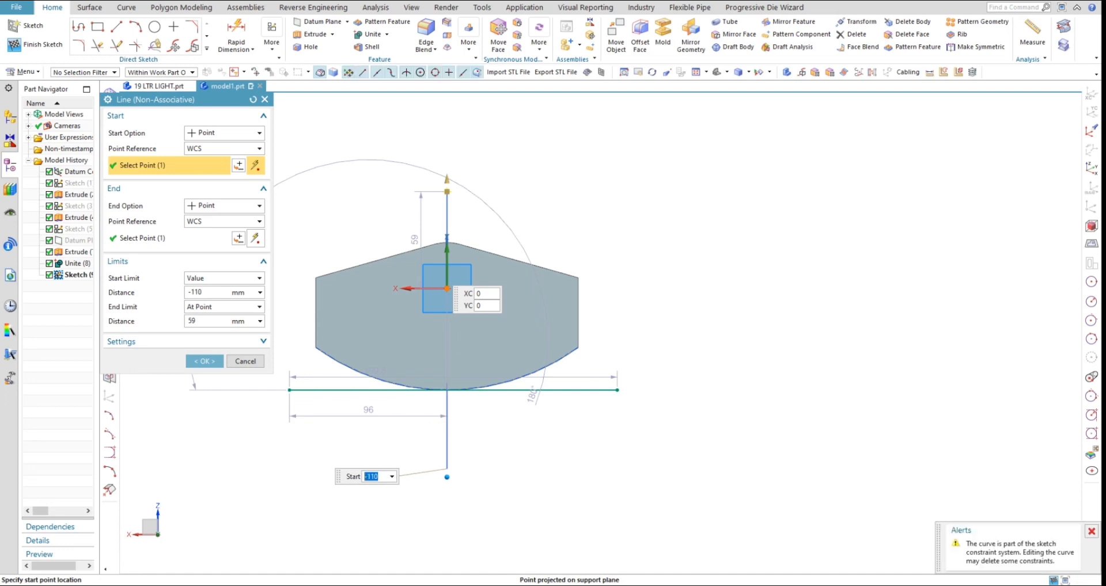
middle_click(447, 477)
Step: Convert the vertical and horizontal lines to reference lines
left_click(447, 425)
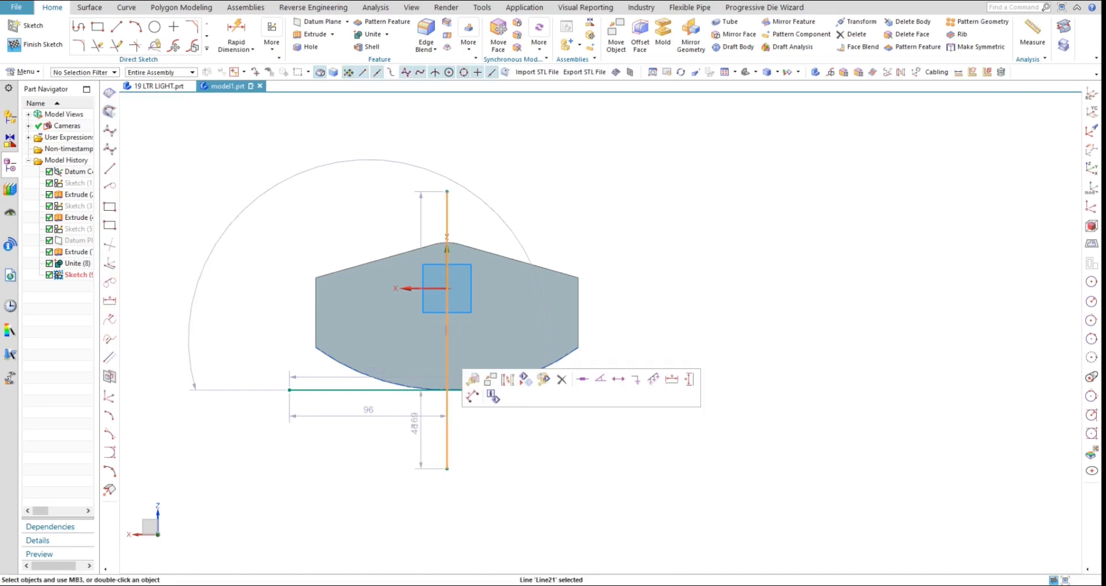
left_click(491, 379)
right_click(568, 390)
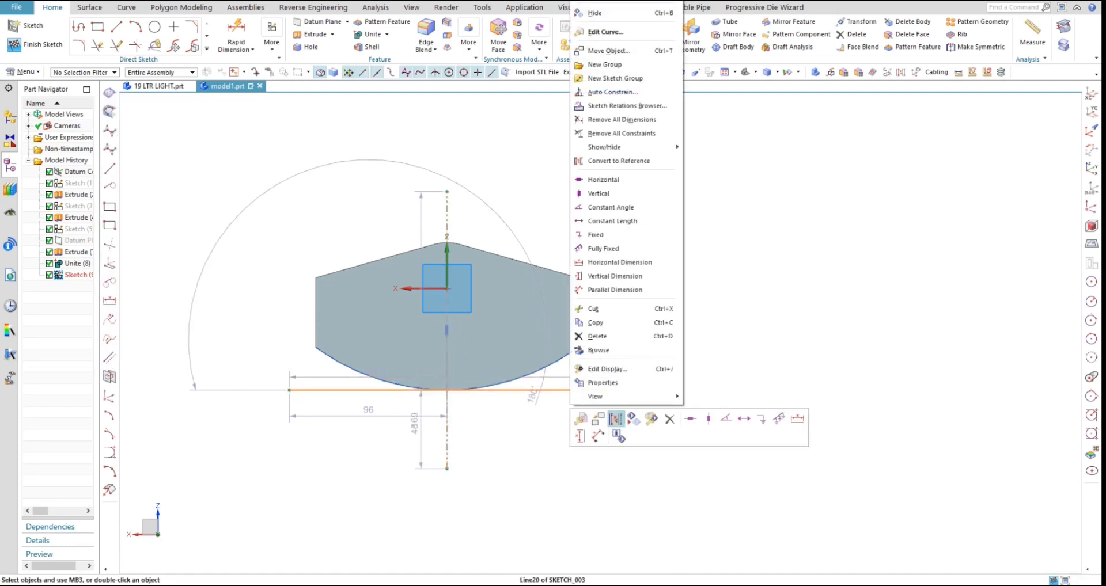
left_click(615, 418)
Step: Hide all PMI objects so the automatic dimensions are out of the sketch view
key("ctrl+w")
left_click(269, 243)
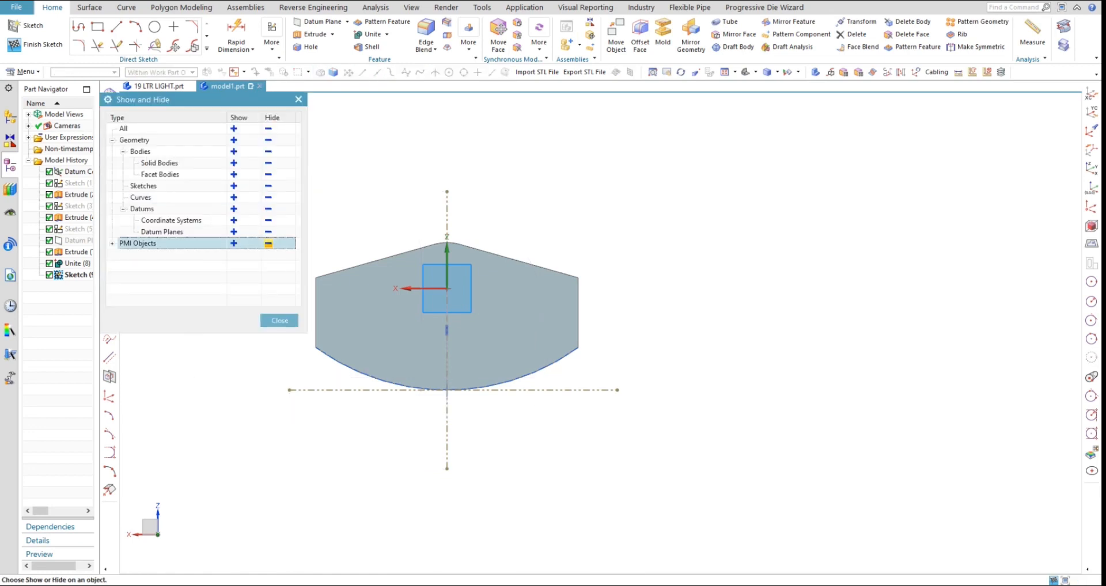
left_click(279, 321)
Step: Offset the vertical reference line symmetrically to both sides by 114/2 mm
left_click(207, 48)
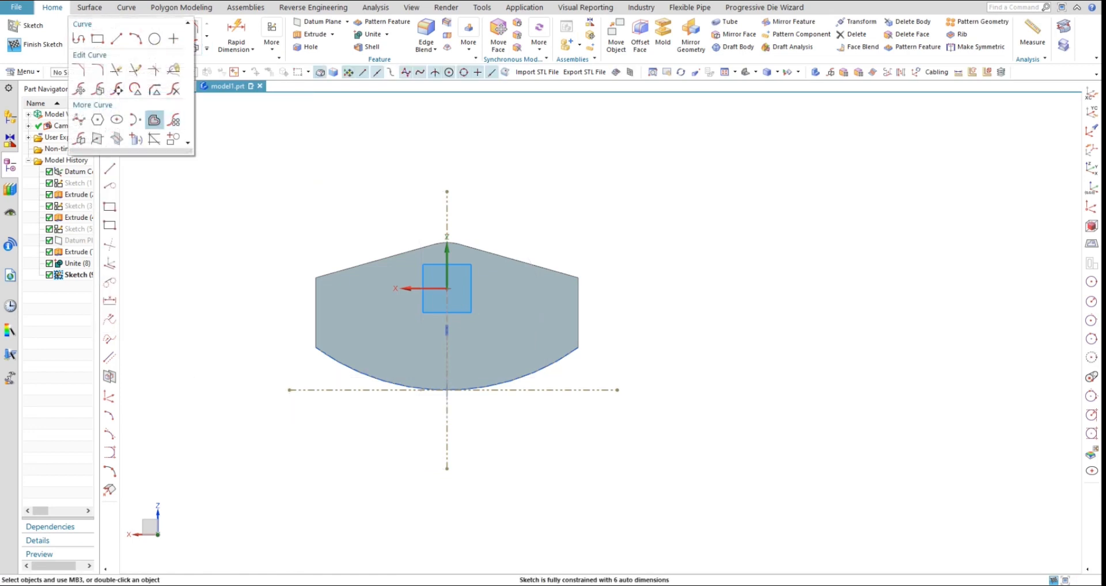
left_click(173, 120)
left_click(447, 229)
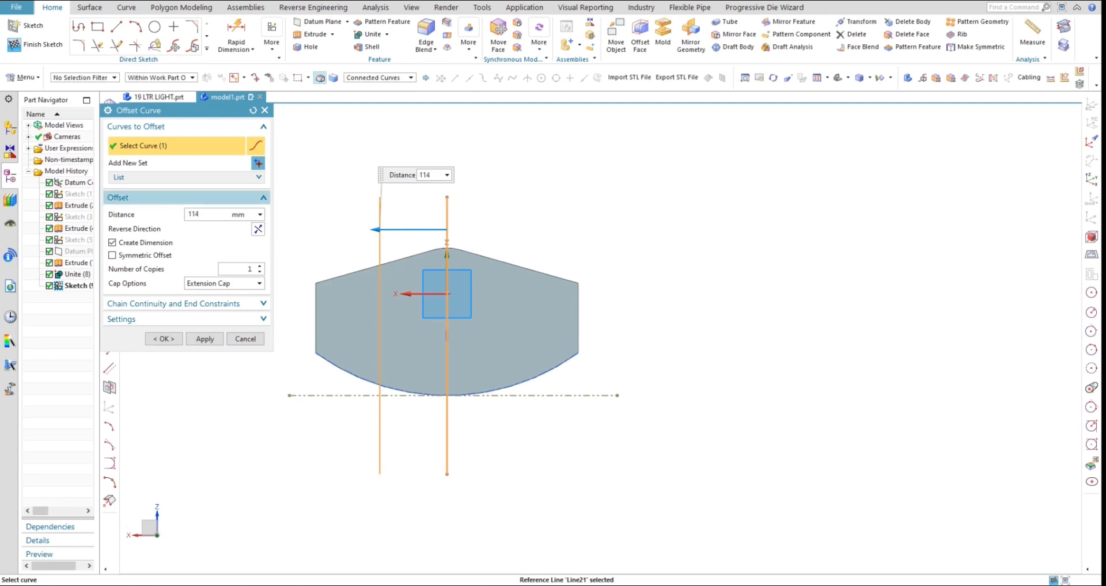
key("Return")
left_click(113, 255)
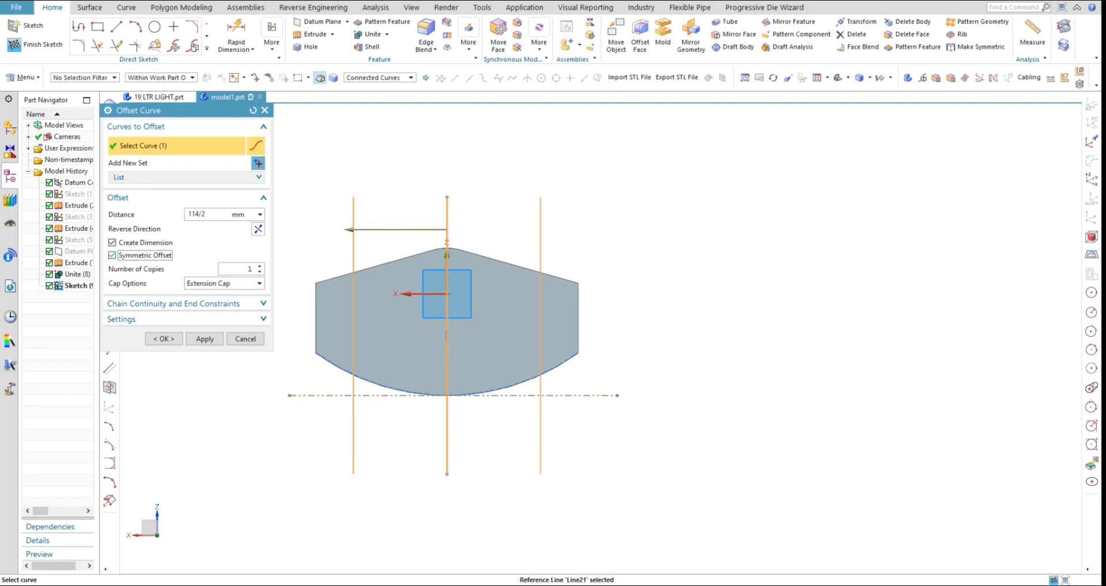
left_click(204, 338)
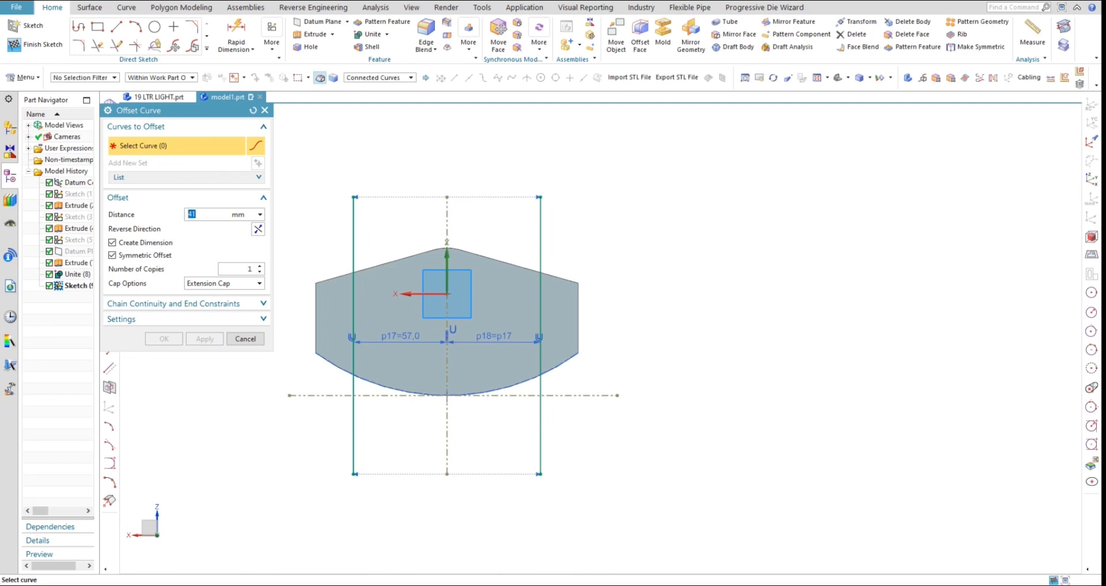
Step: Offset the horizontal reference line upward by 41 mm without symmetric offset, and offset the resulting line upward by 30 mm
left_click(606, 396)
left_click(112, 256)
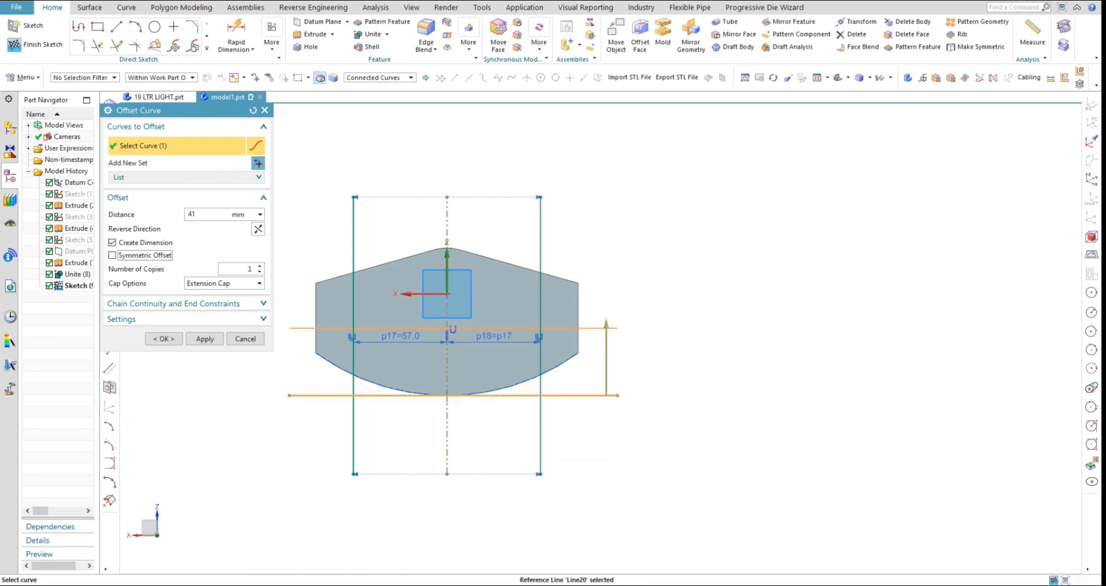
left_click(204, 339)
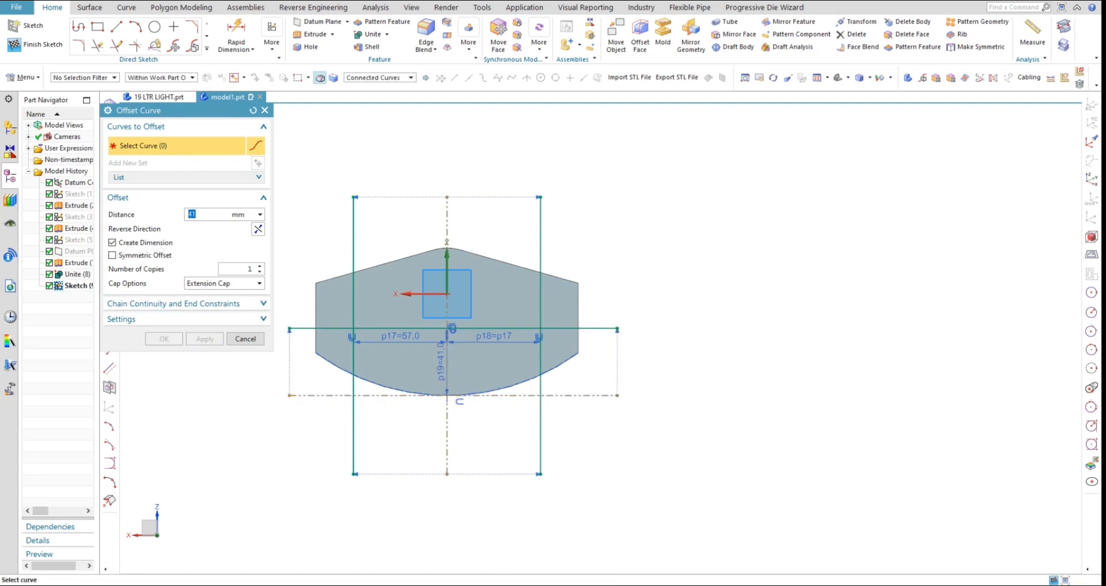
left_click(599, 329)
type("30")
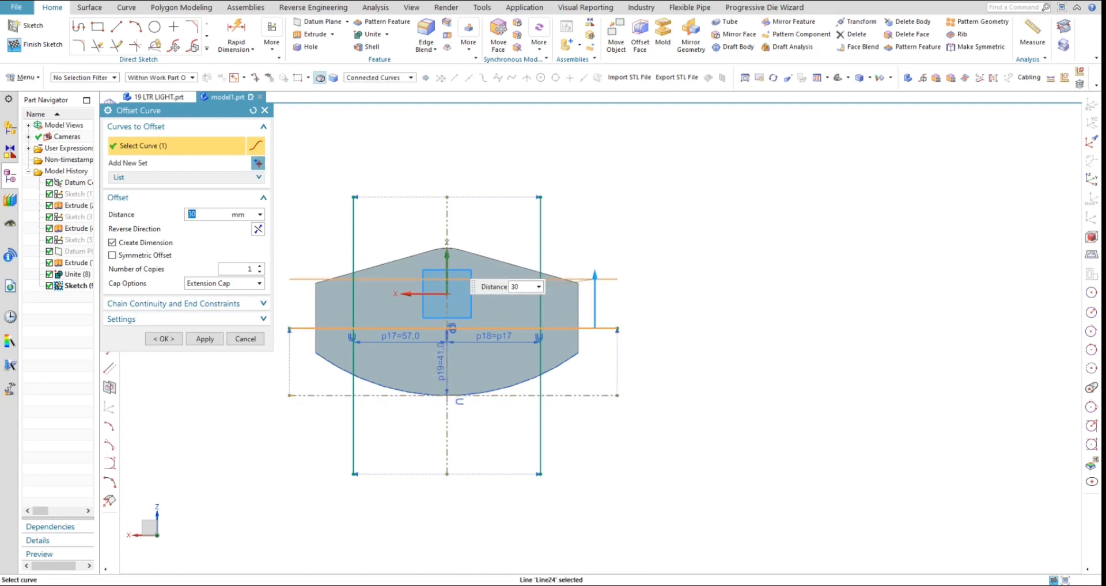
left_click(205, 338)
key("Escape")
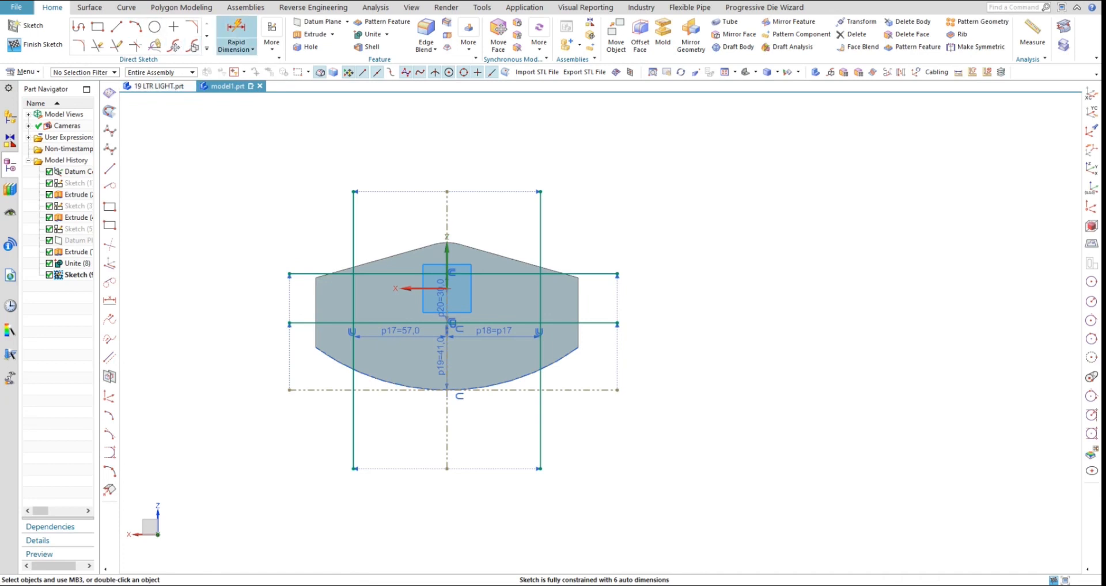
Step: Offset the vertical reference line by 84/2 mm to the +X side only
left_click(207, 48)
left_click(154, 119)
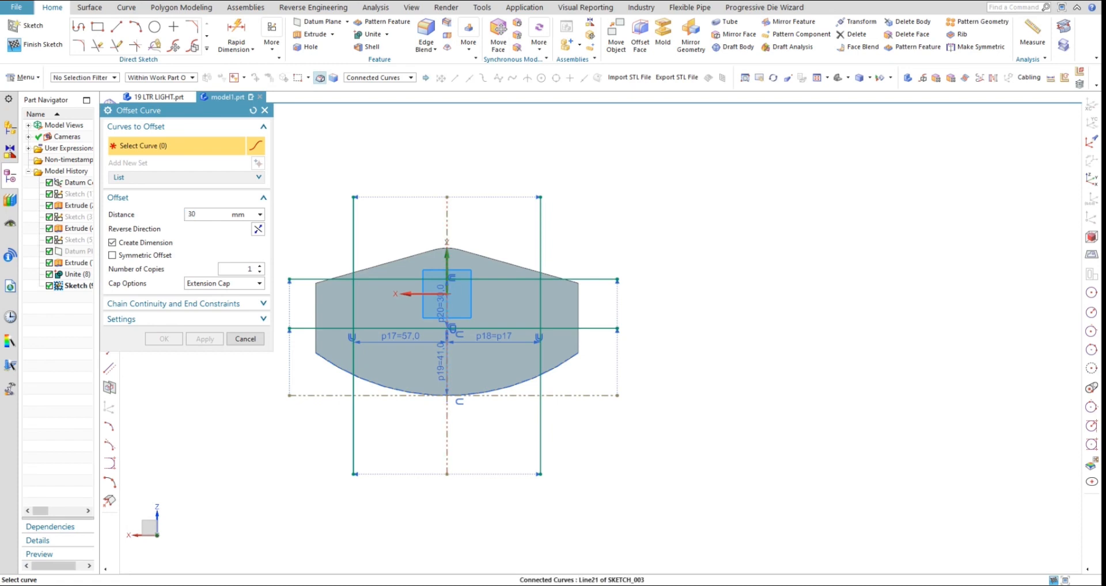
left_click(447, 220)
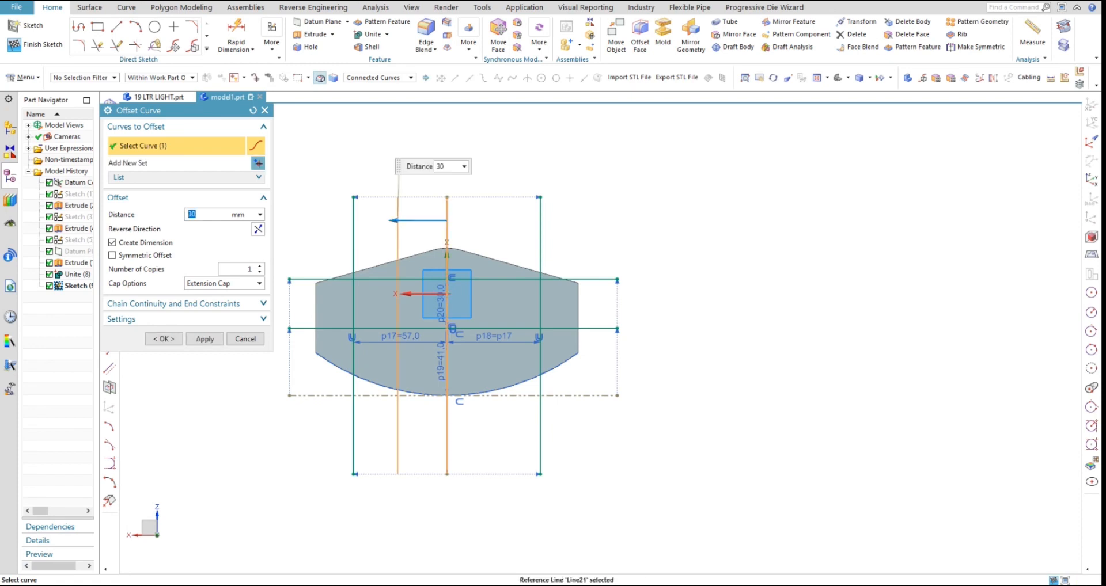
type("84/2")
key("Return")
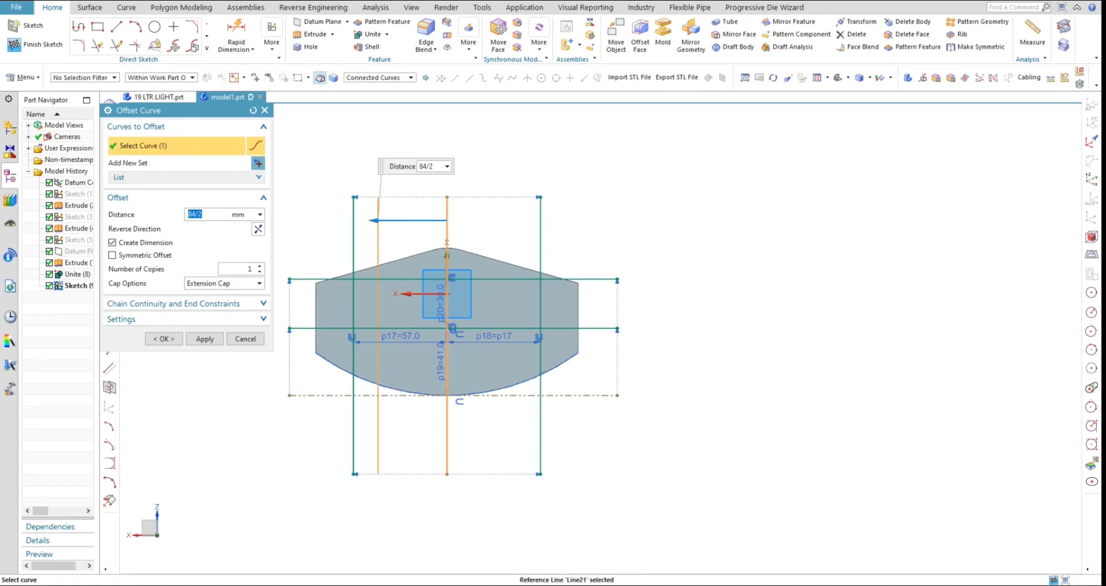
left_click(164, 338)
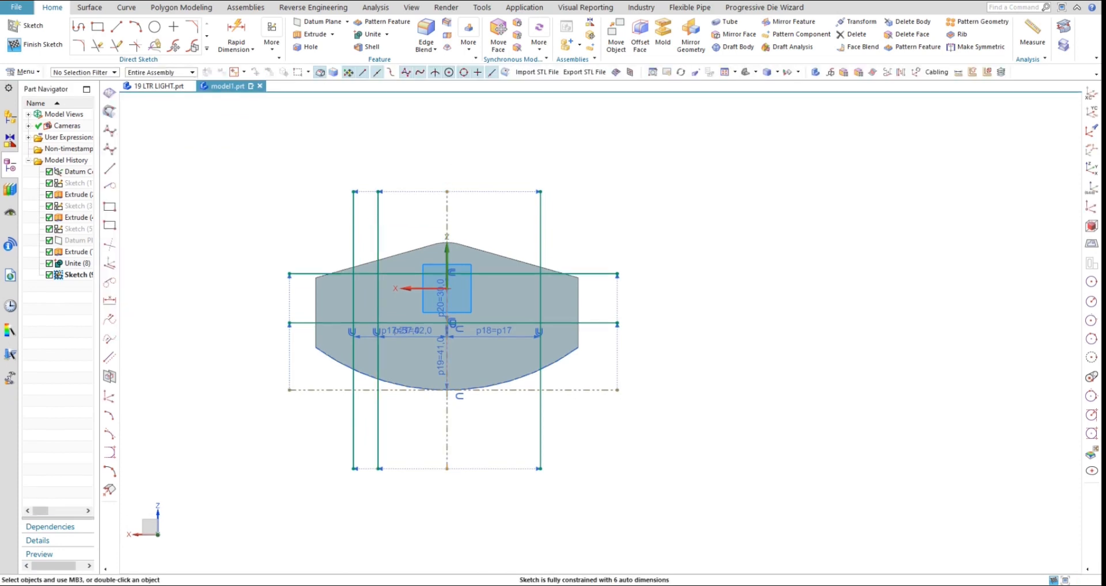
Step: Offset the vertical reference line by 32/2 mm to the +X side
scroll(387, 281, "up", 3)
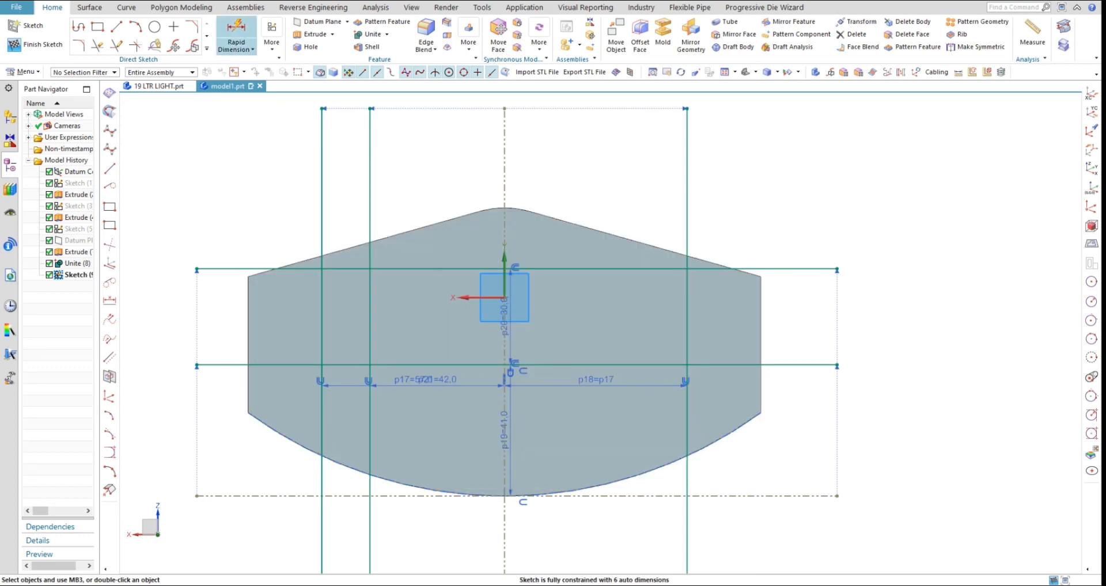
left_click(206, 48)
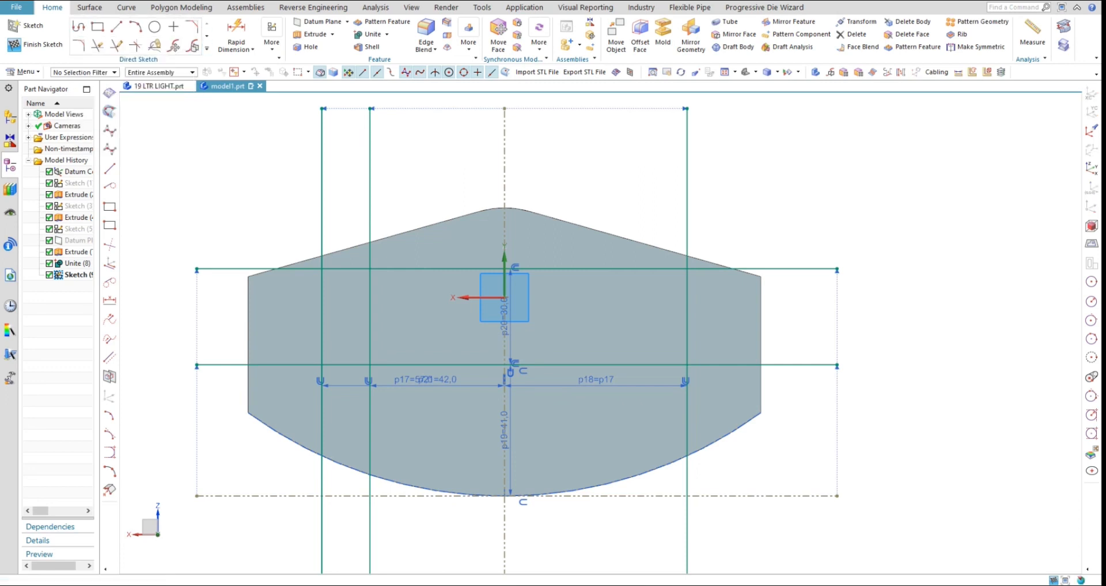
left_click(154, 119)
left_click(506, 242)
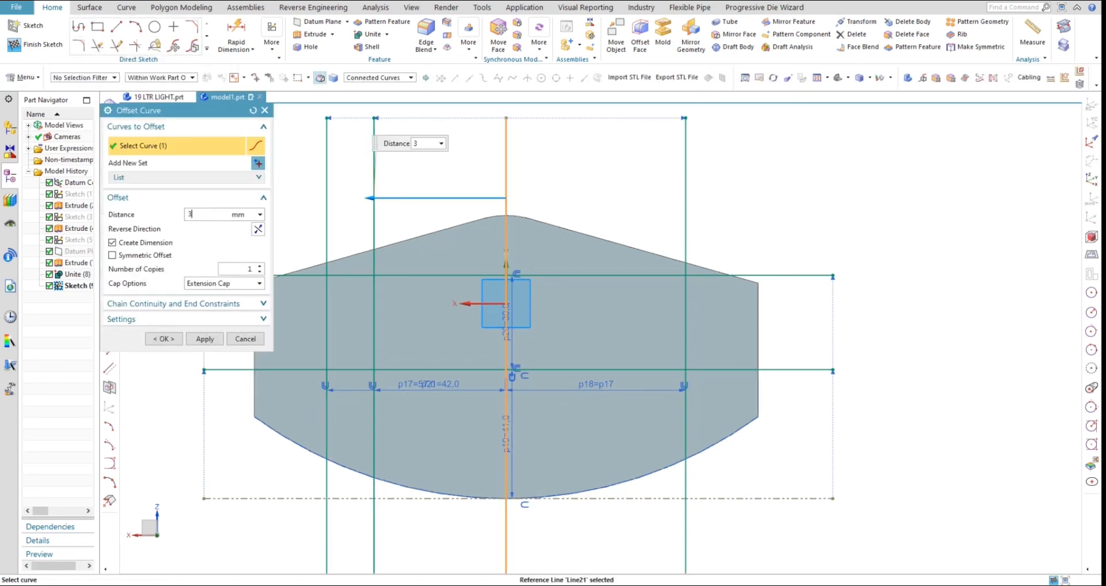
type("32/2")
key("Return")
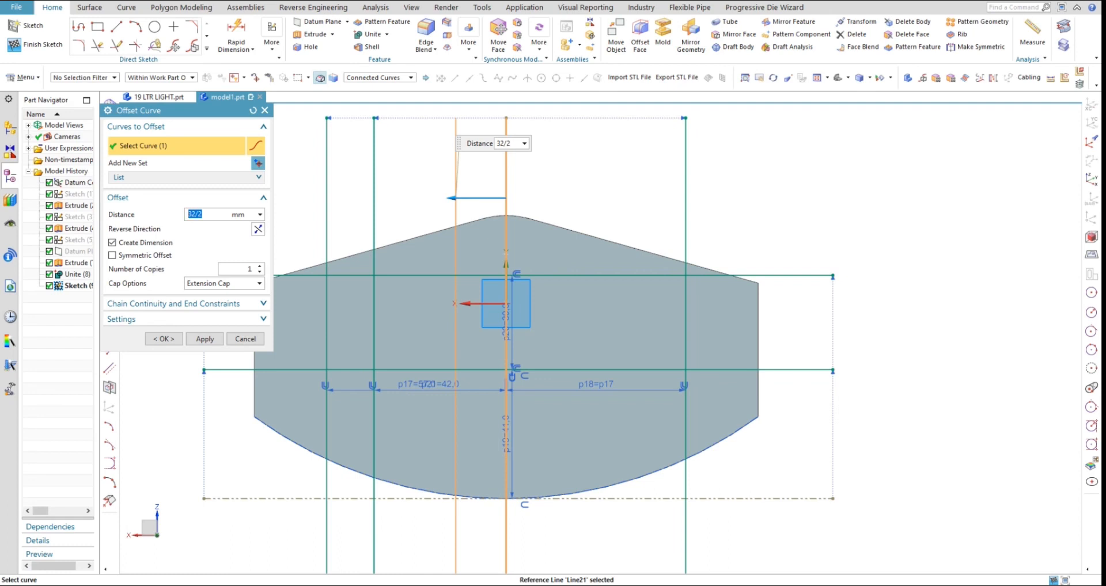
key("Return")
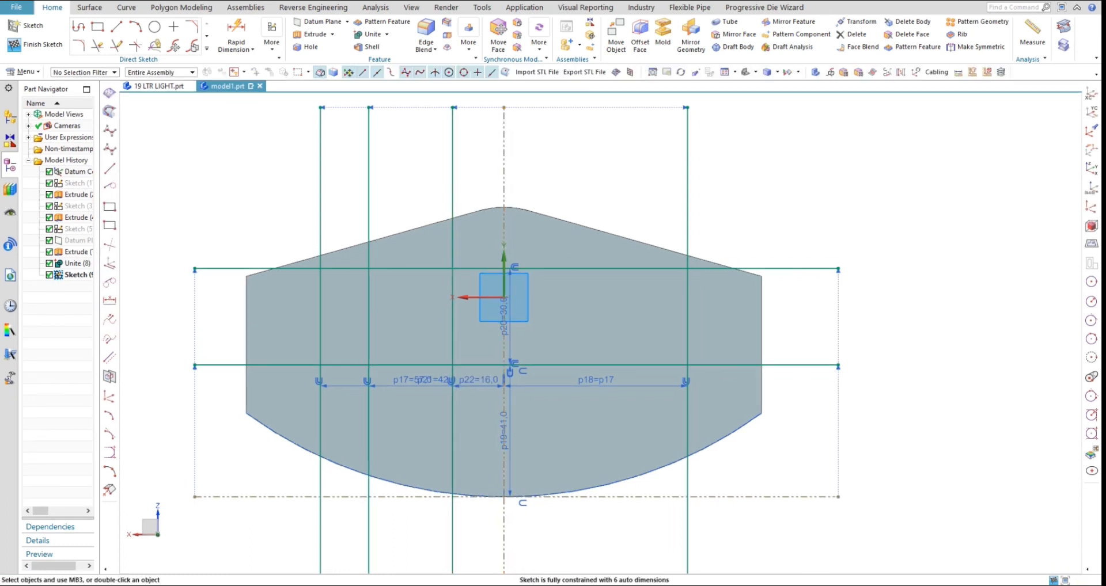
Step: Draw a slanted line about 53 mm long, upward and outward from the intersection of the 16 mm offset line and the upper horizontal line
key("l")
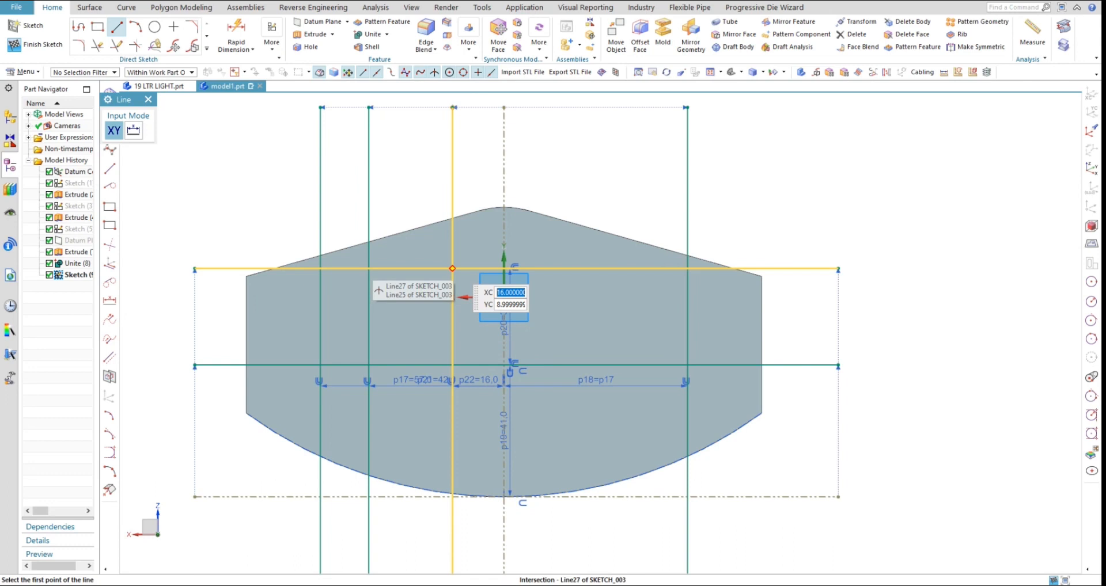
left_click(452, 269)
left_click(536, 274)
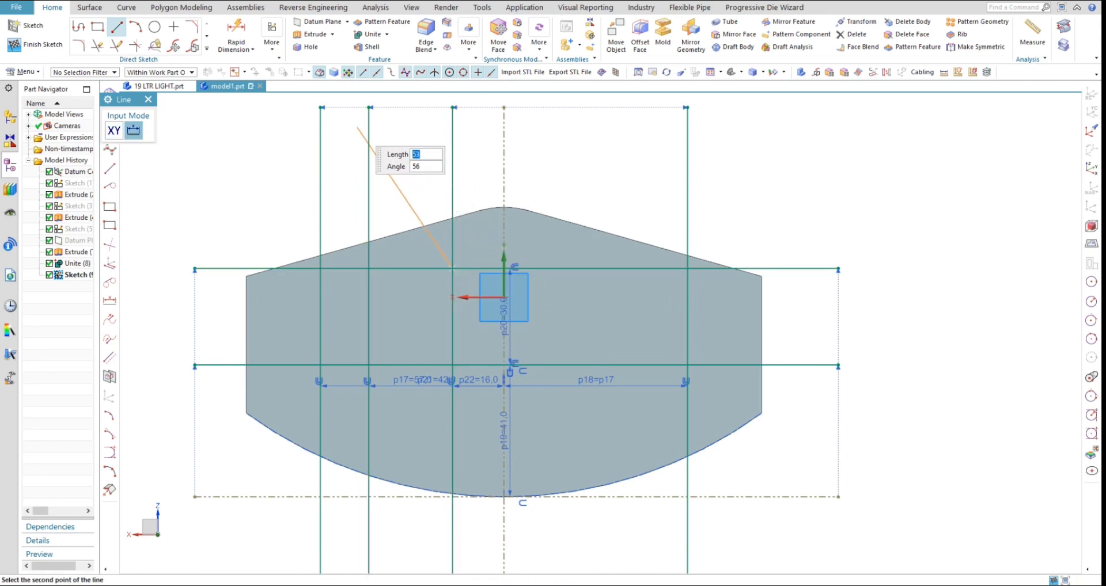
key("Return")
key("Escape")
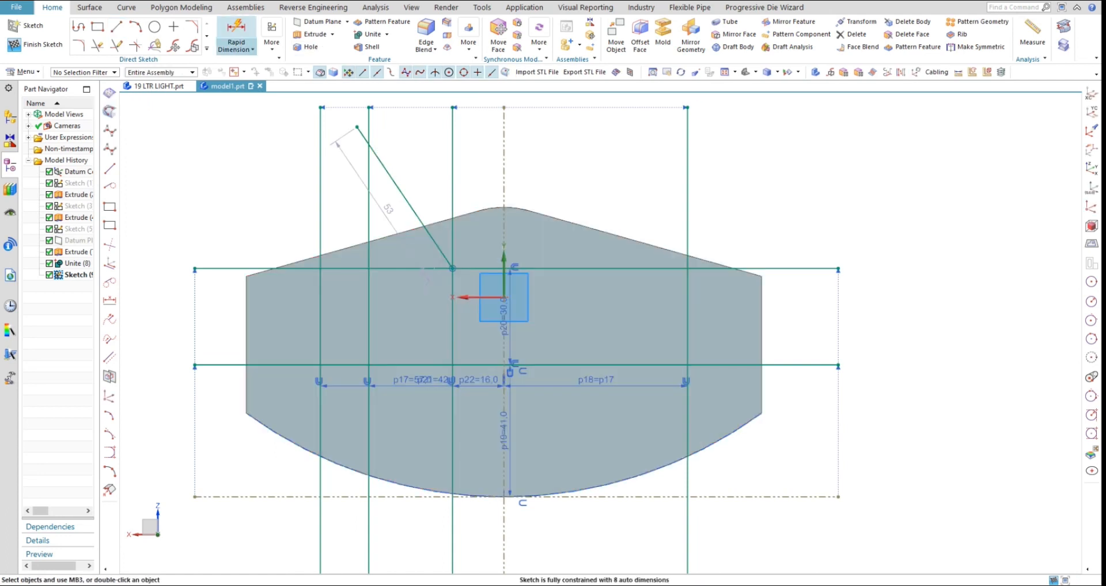
Step: Add an angular dimension between the slanted line and the vertical centre reference line and set it to 14 degrees
left_click(236, 32)
key("Escape")
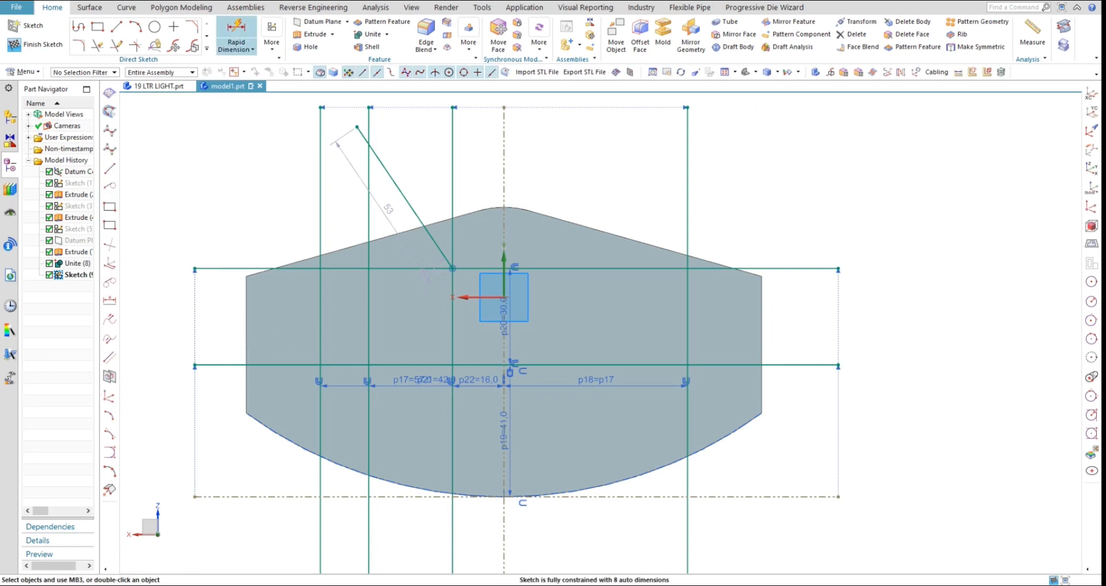
left_click(236, 49)
left_click(255, 106)
left_click(405, 198)
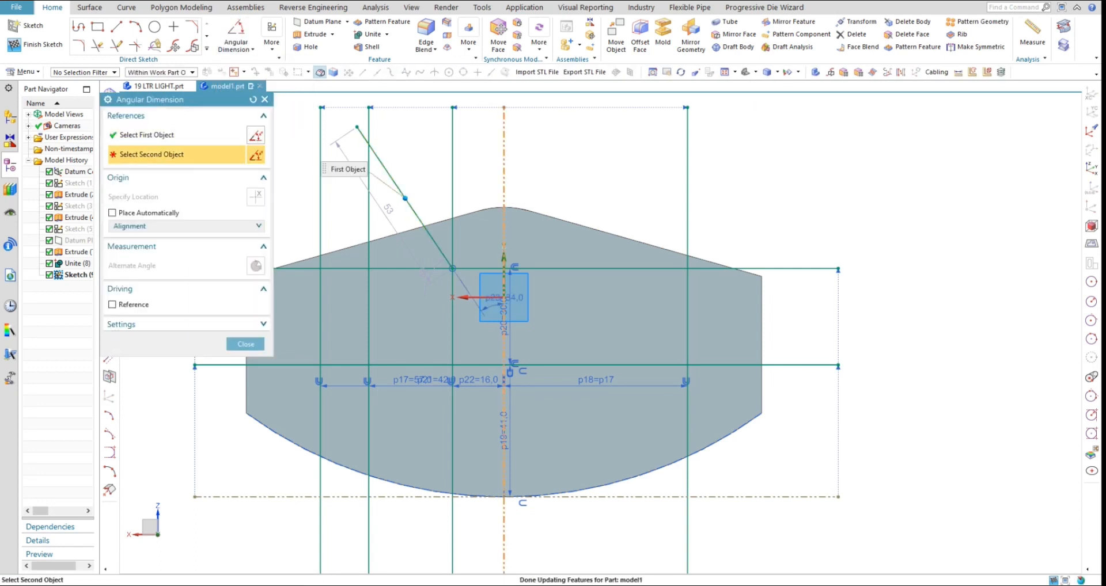
left_click(504, 184)
left_click(466, 164)
type("1")
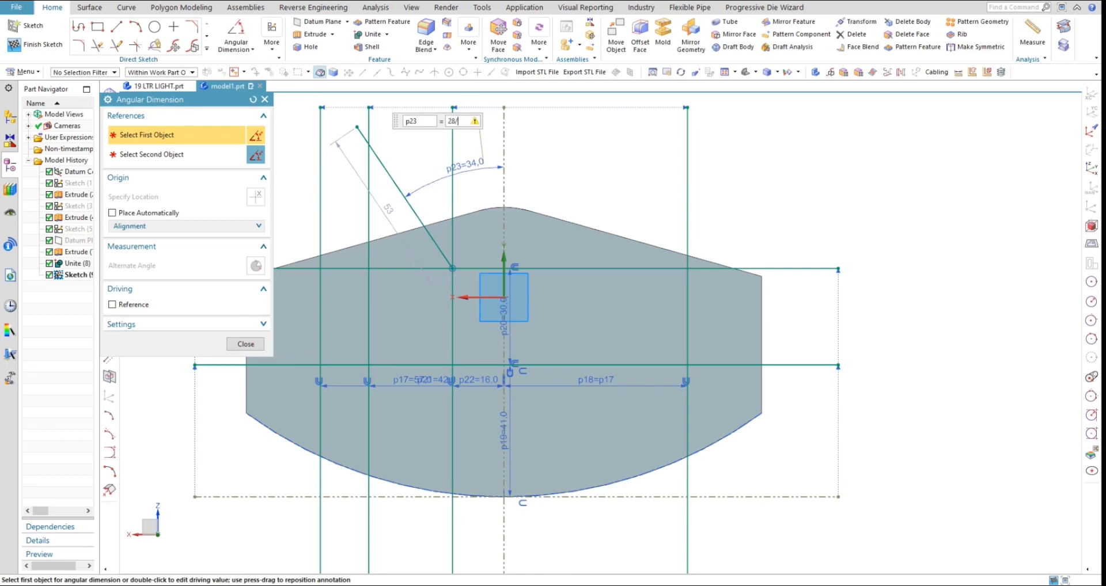
type("4")
key("Return")
key("Escape")
Step: Draw a three-point circle of 30 mm diameter tangent to the +X outer vertical line and the slanted line
scroll(392, 290, "down", 3)
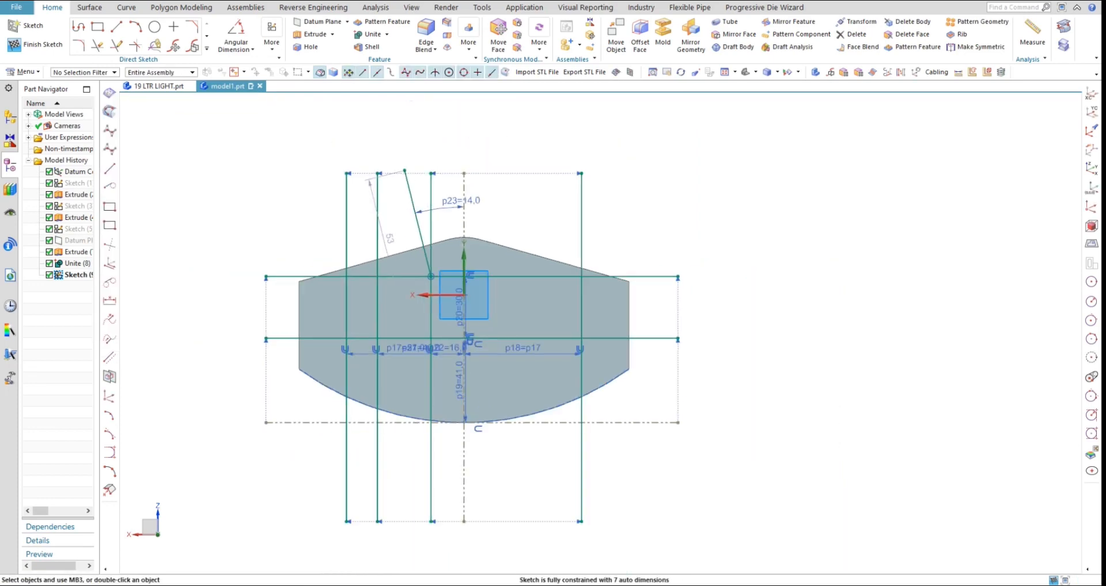
scroll(380, 145, "up", 5)
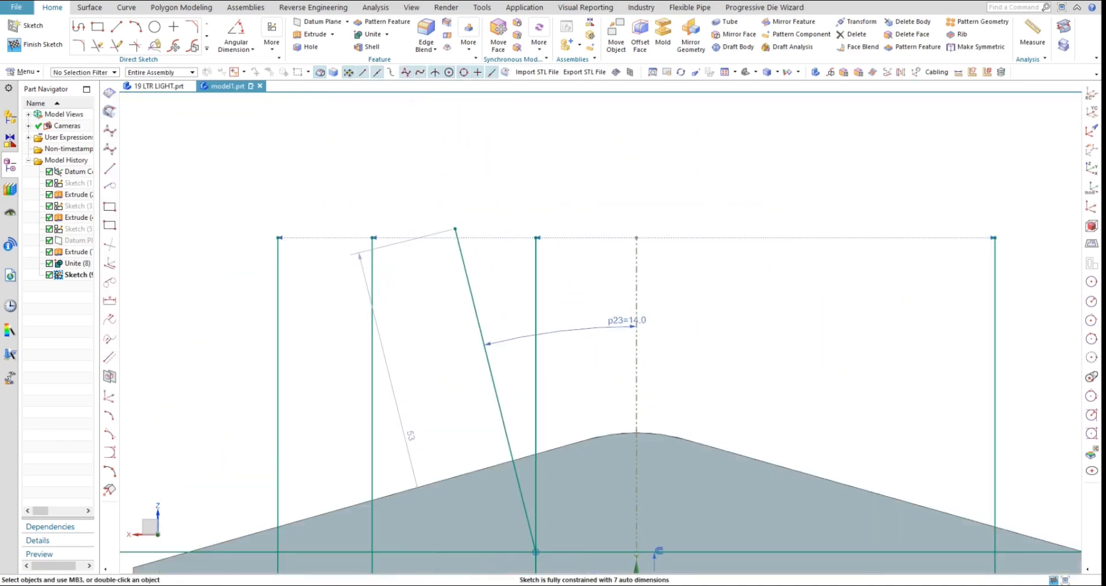
left_click(154, 27)
scroll(357, 175, "down", 2)
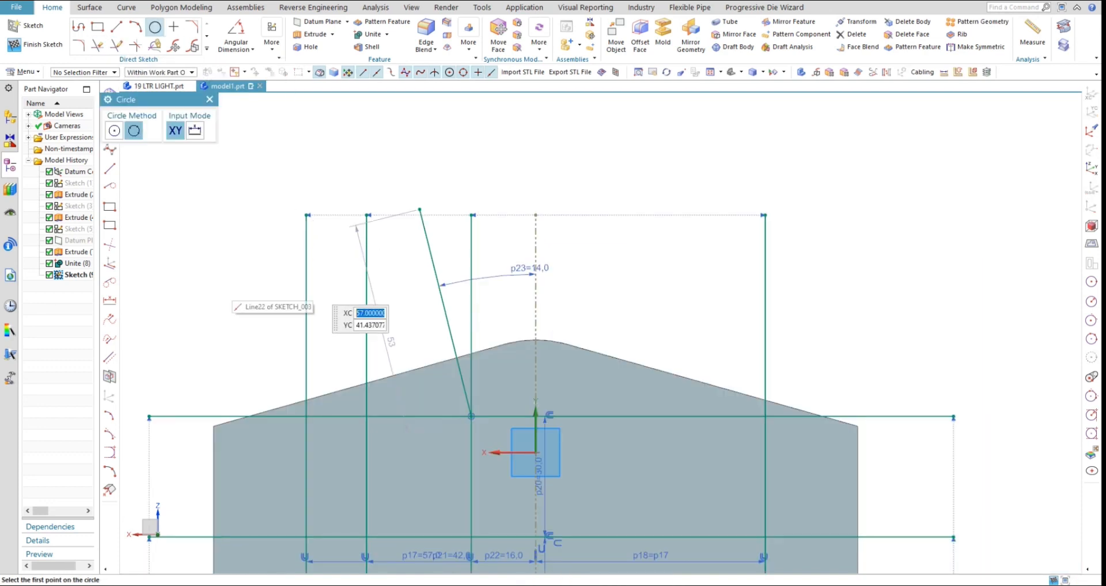
left_click(305, 287)
left_click(433, 266)
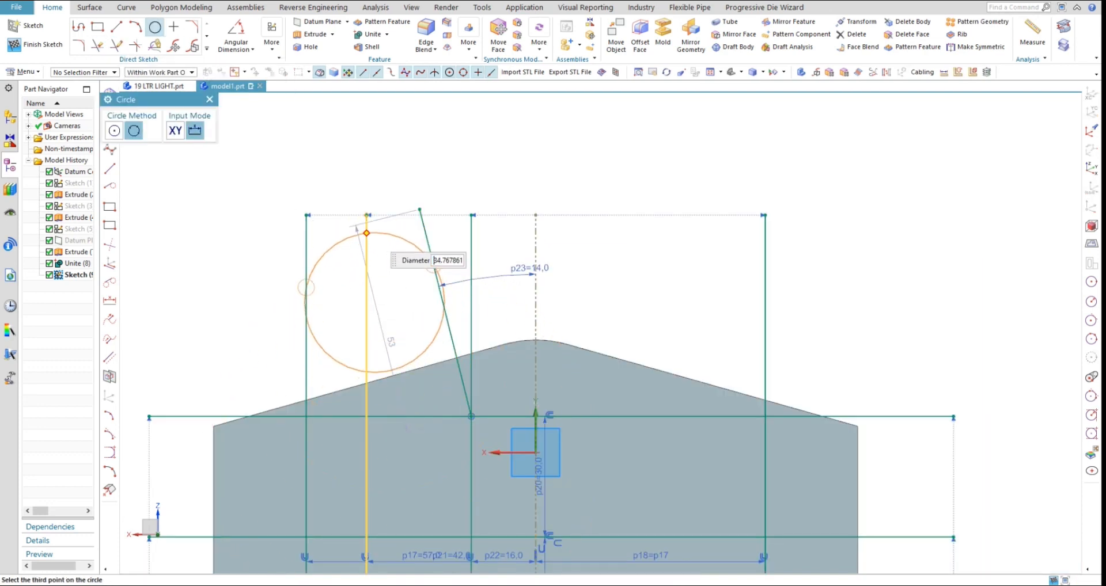
type("30")
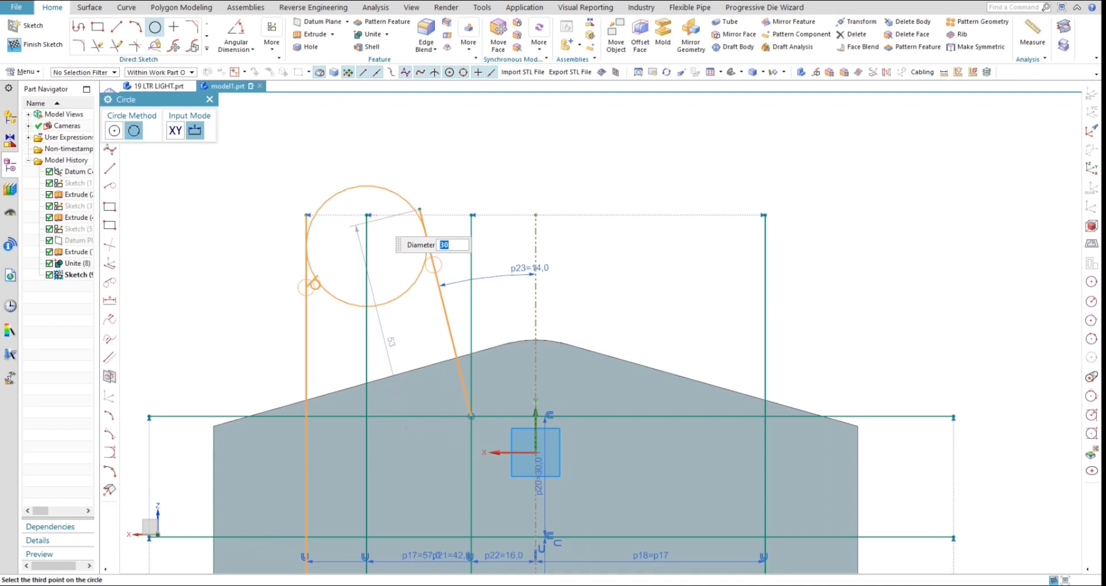
left_click(371, 220)
key("Escape")
scroll(349, 208, "down", 2)
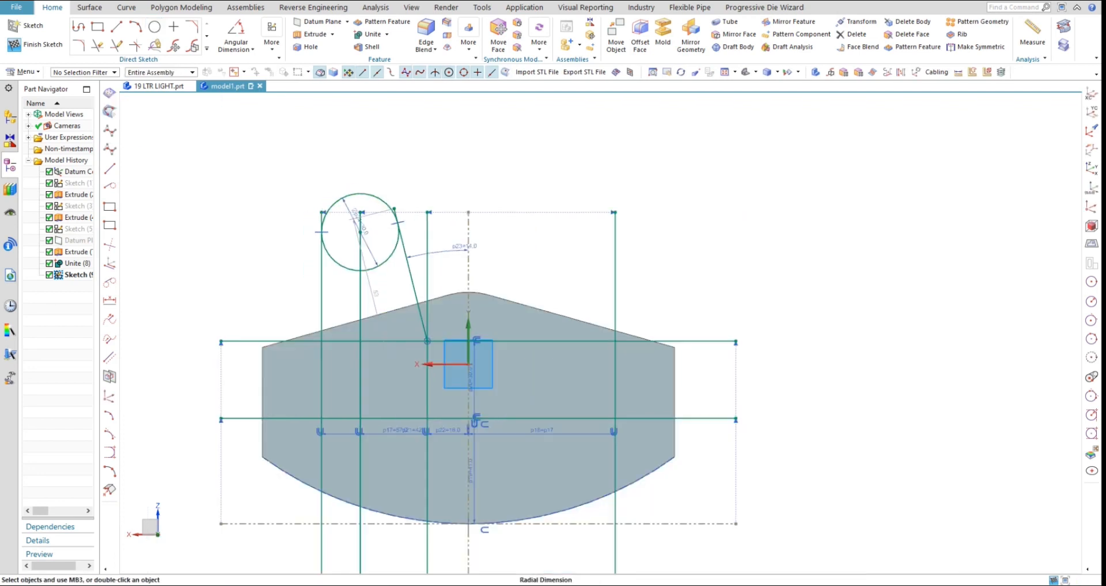
Step: Convert the vertical line through the circle's centre to a reference line
scroll(368, 232, "down", 1)
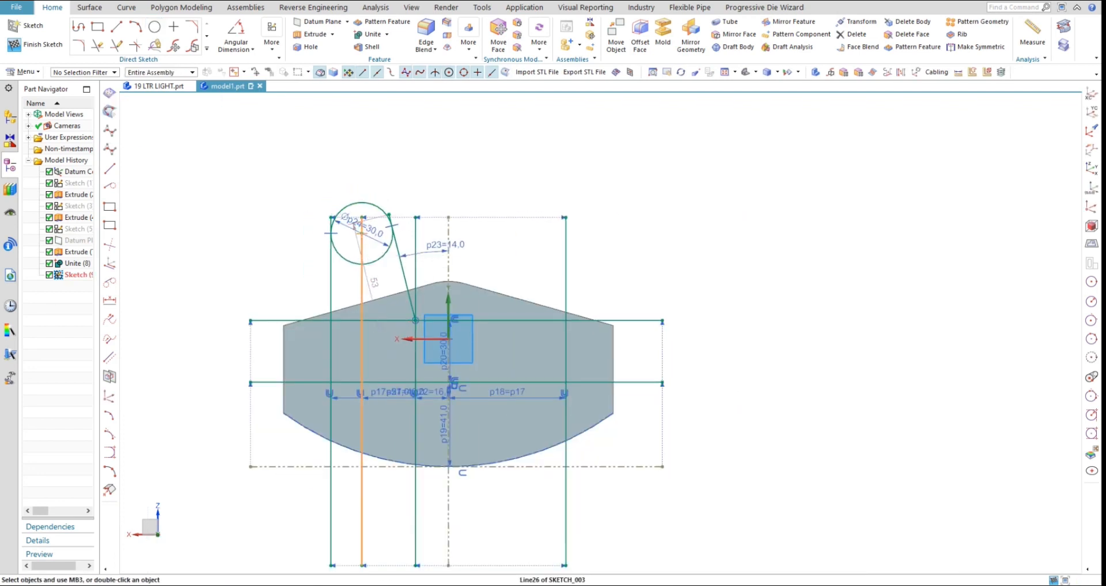
right_click(360, 233)
key("Escape")
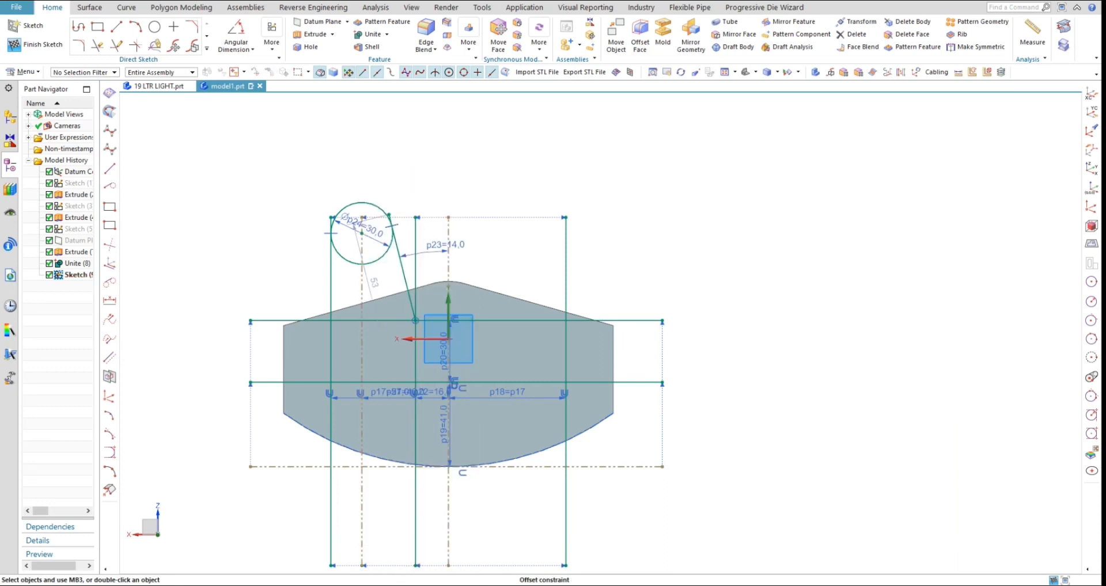
Step: Hide all PMI objects to clear the dimensions from the sketch view
key("ctrl+w")
left_click(268, 243)
left_click(279, 320)
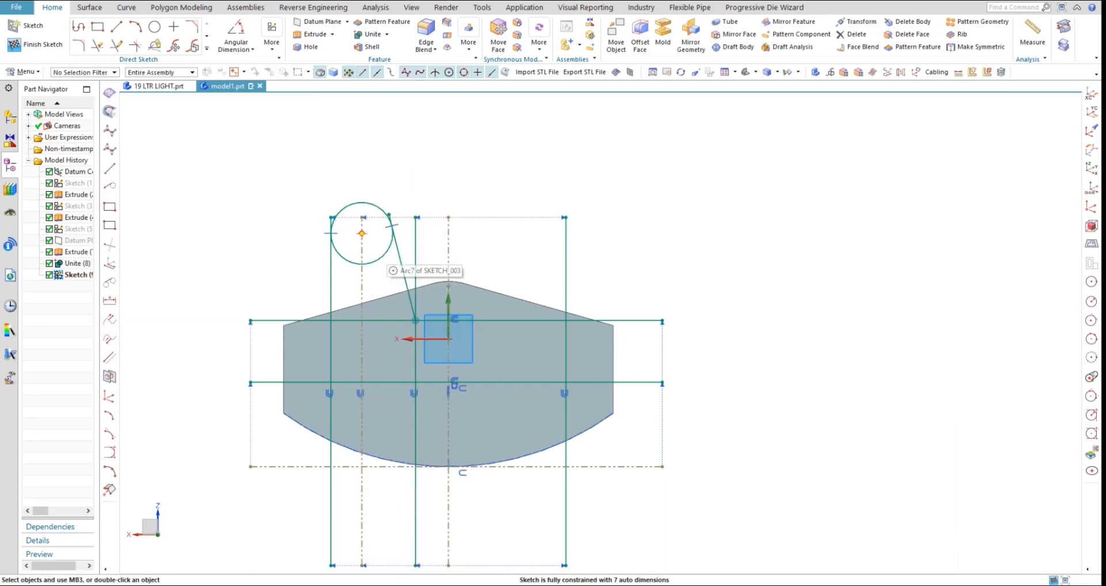
Step: Trim away the circle's lower arc and the ends of the slanted and outer vertical lines beyond their tangent points
left_click(98, 45)
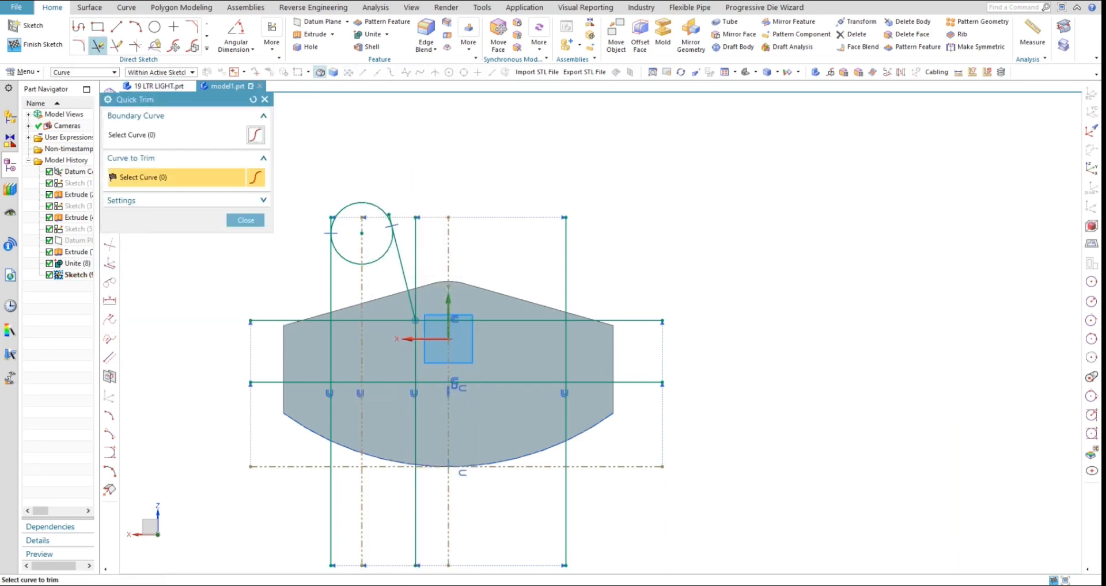
left_click(335, 247)
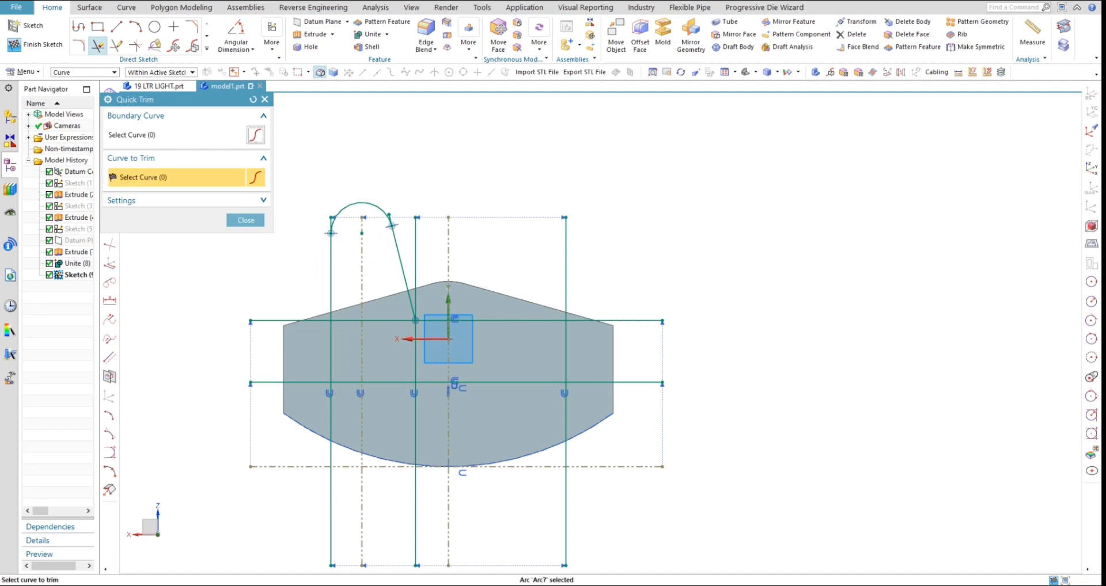
scroll(392, 224, "up", 4)
scroll(357, 235, "down", 3)
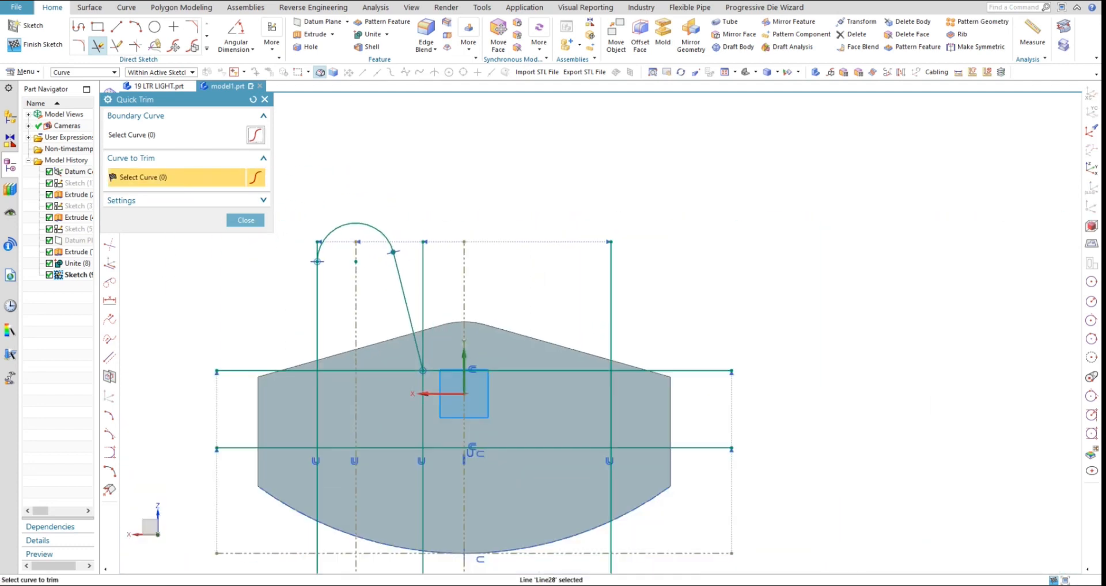
scroll(357, 235, "up", 3)
scroll(357, 235, "down", 4)
scroll(349, 221, "down", 2)
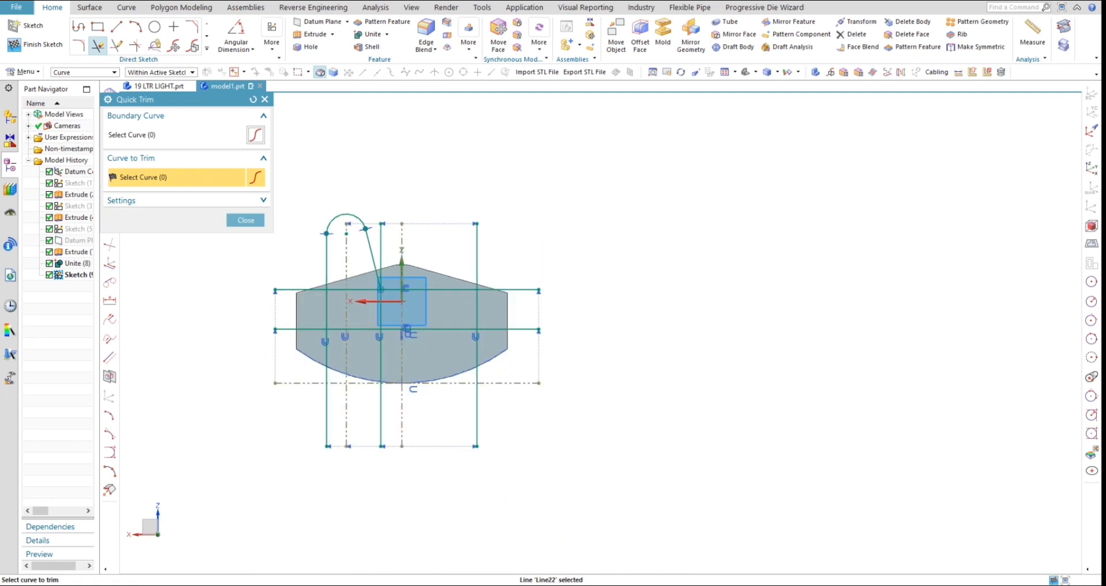
scroll(357, 322, "up", 3)
Step: Remove the upper horizontal line's offset constraint, and trim its section between the +X outer line and slanted line plus the inner vertical line above it
left_click(363, 265)
key("Escape")
key("Escape")
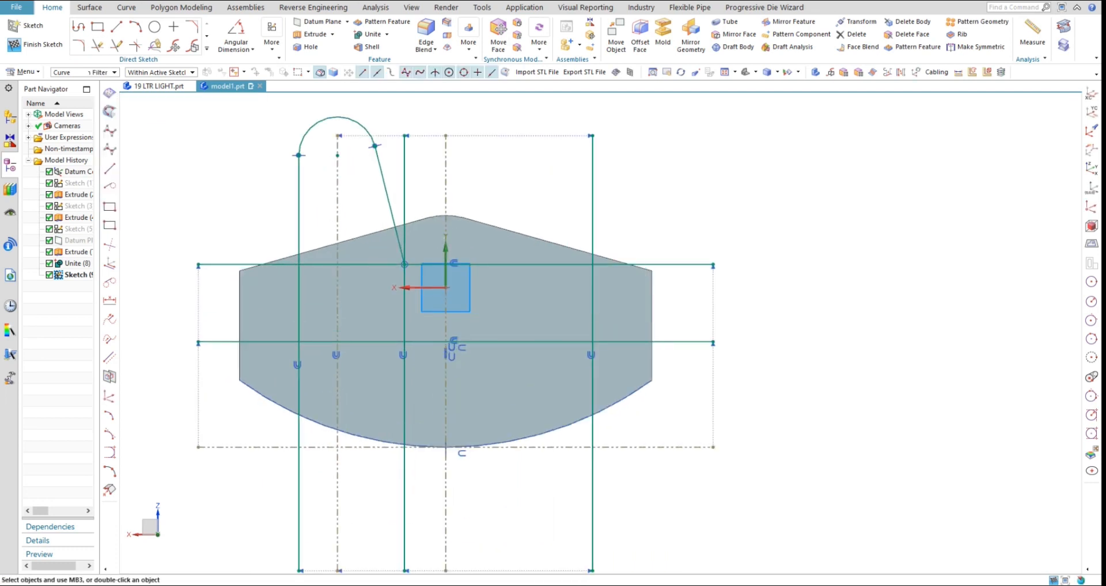
left_click(453, 264)
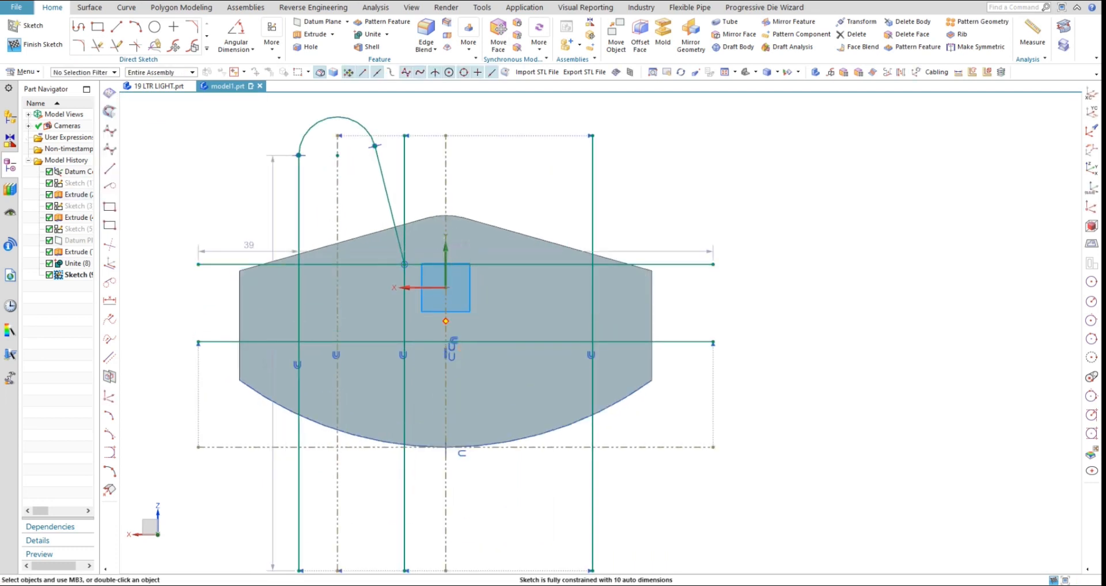
left_click(98, 45)
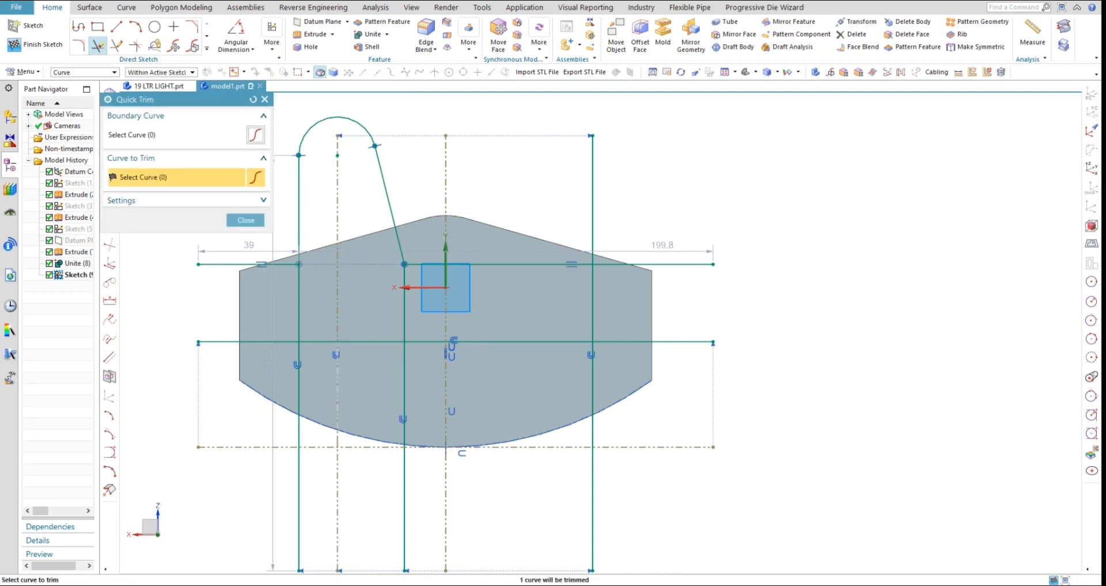
Step: Try to trim the +X outer vertical line below the lower horizontal line
left_click(298, 378)
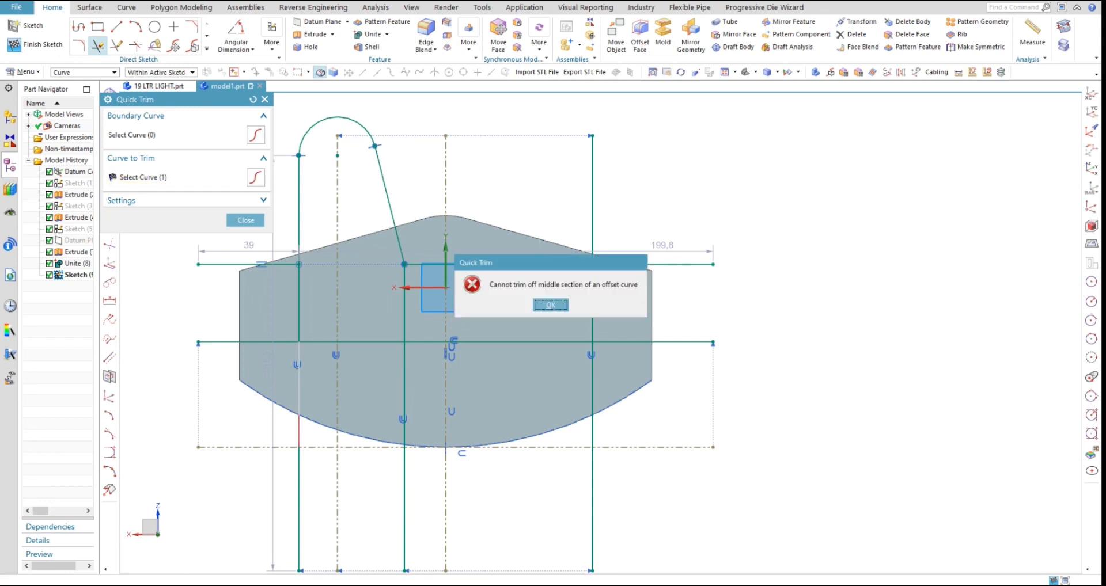
key("Escape")
key("Escape")
Step: Delete the offset constraints on the circle-centre reference line and on the outer vertical lines at both sides
right_click(336, 355)
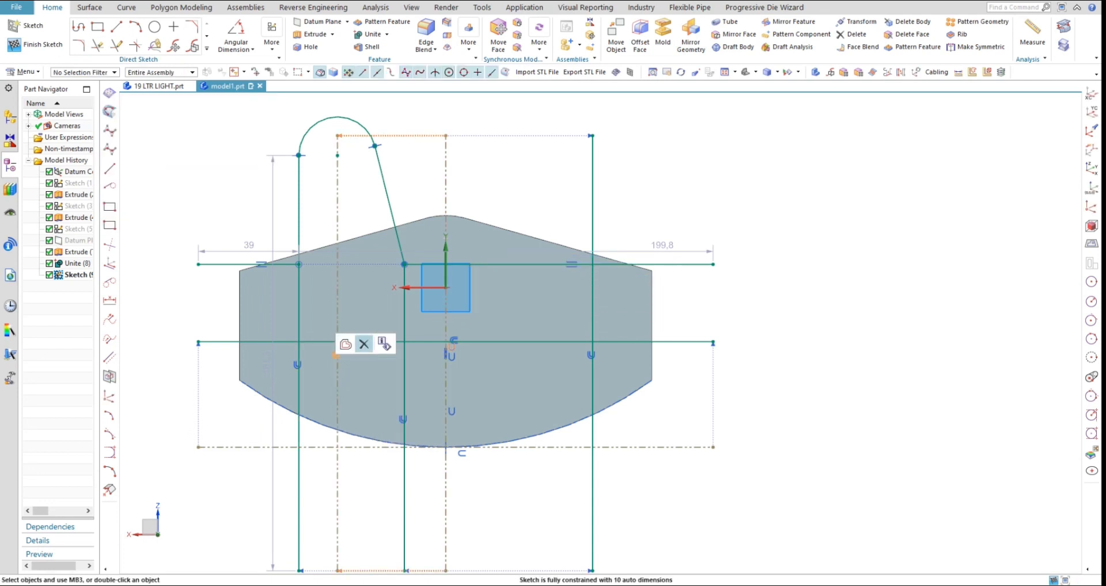
left_click(363, 343)
right_click(299, 367)
left_click(326, 355)
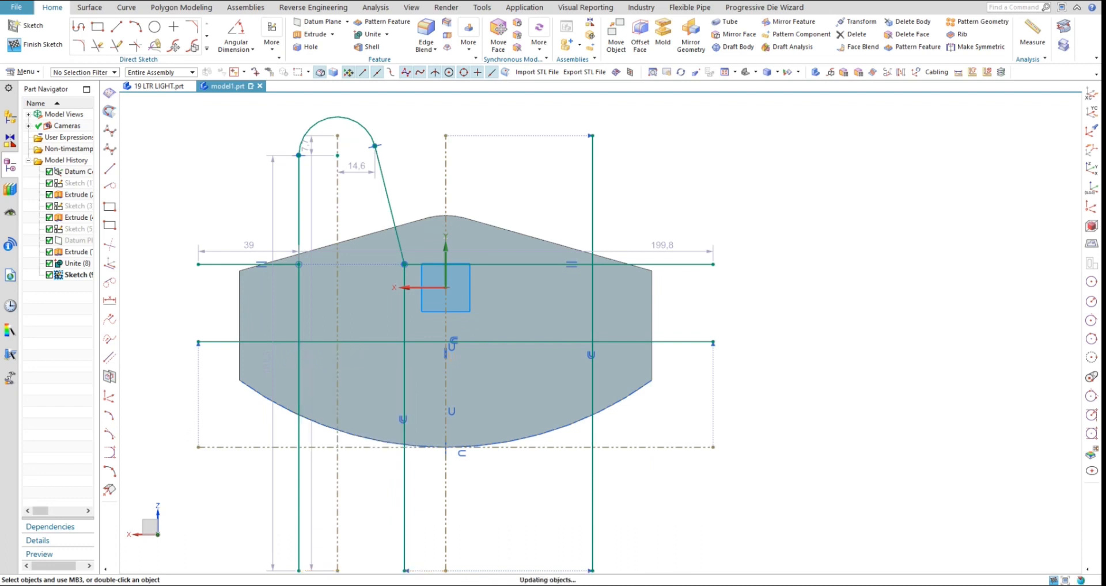
right_click(450, 344)
left_click(478, 331)
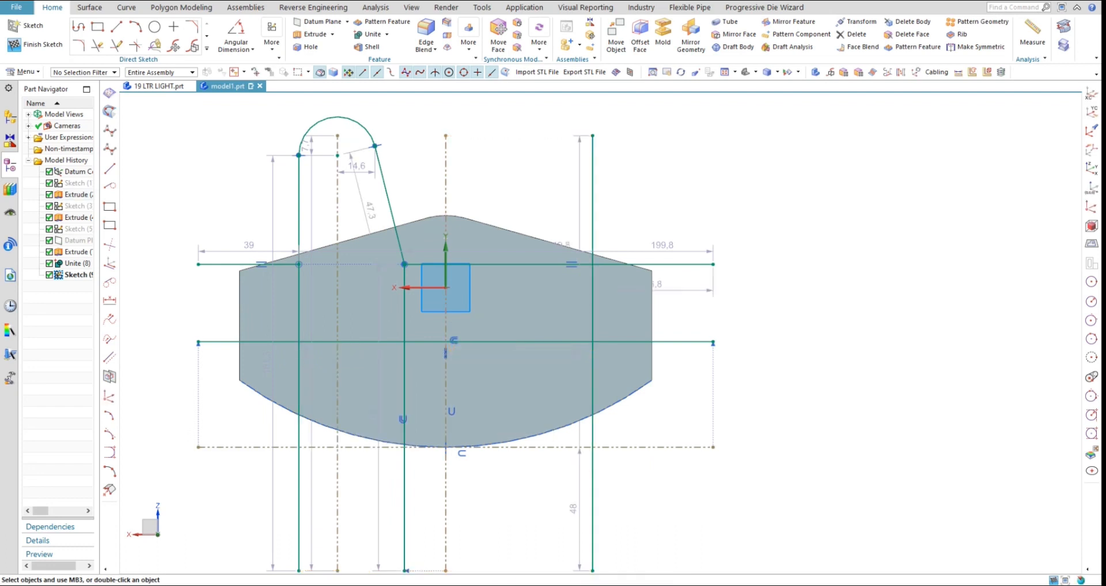
Step: Delete the remaining offset constraints on the sketch's horizontal and inner vertical lines, and hide the PMI objects
right_click(454, 337)
left_click(483, 322)
right_click(454, 341)
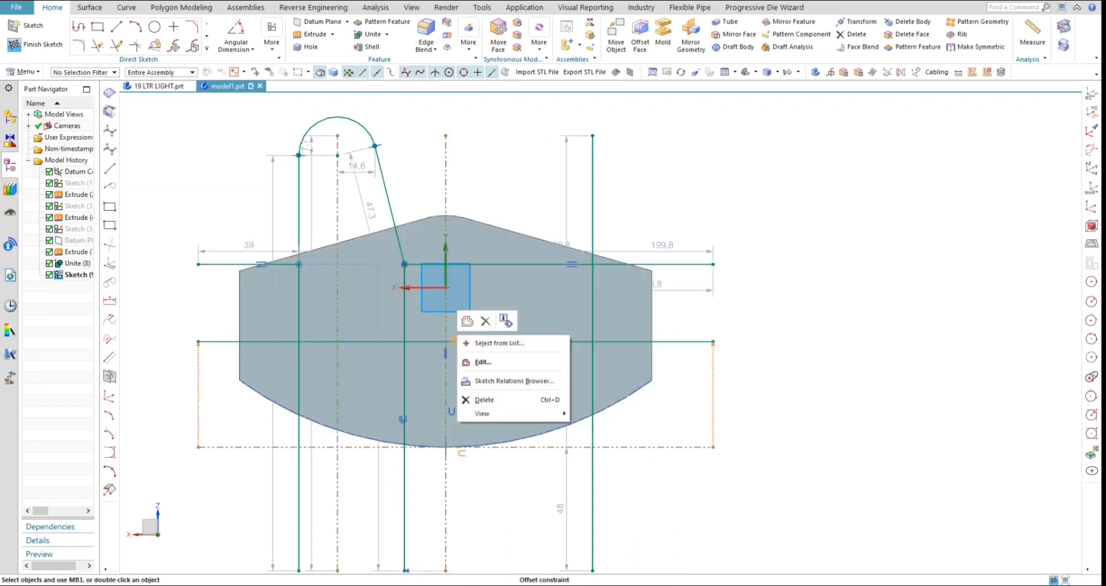
left_click(482, 321)
right_click(452, 411)
left_click(482, 397)
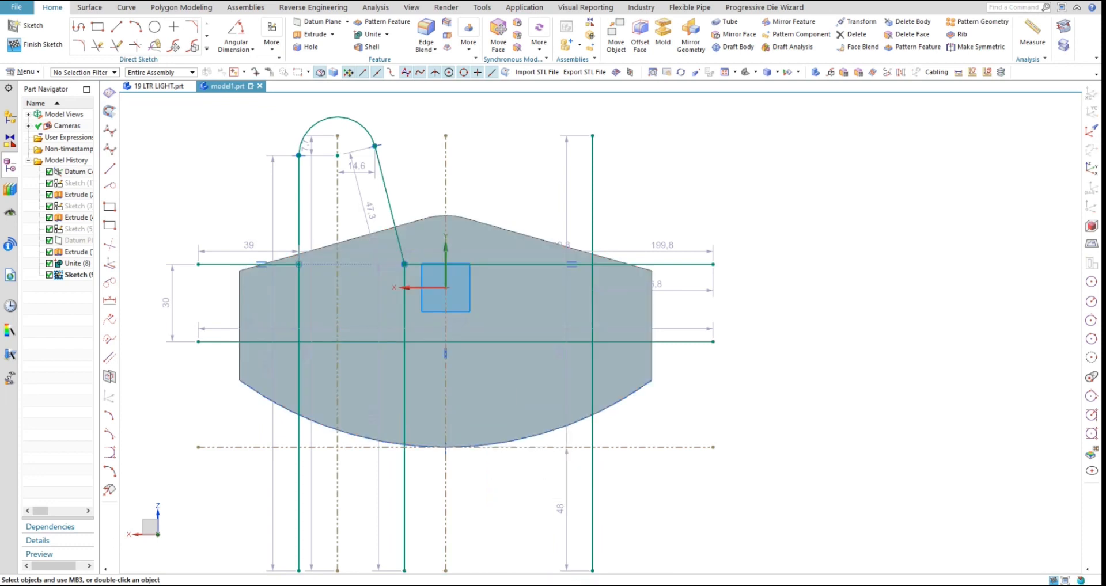
left_click(268, 243)
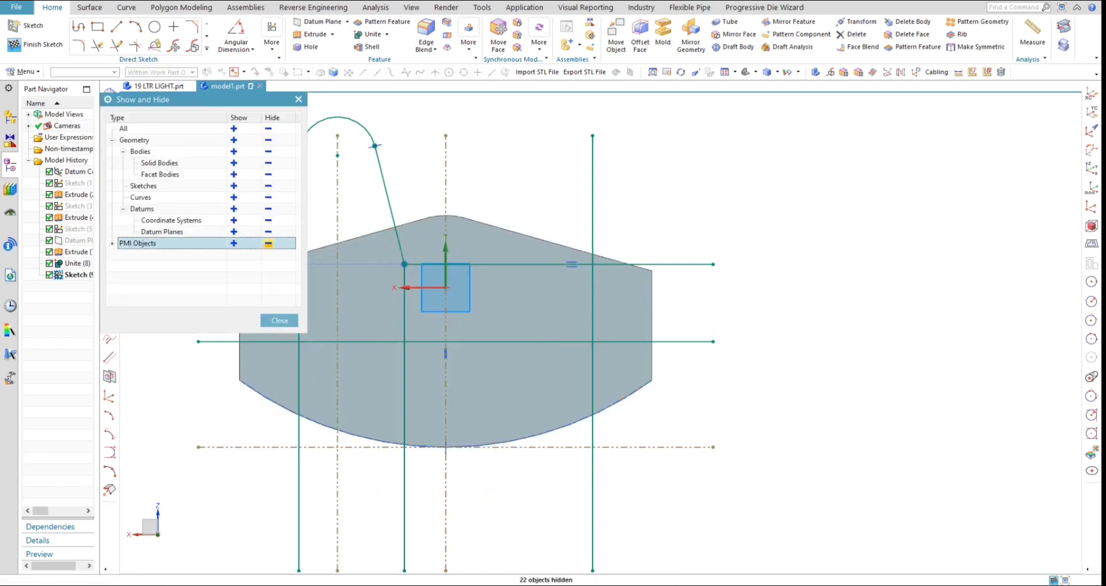
left_click(280, 320)
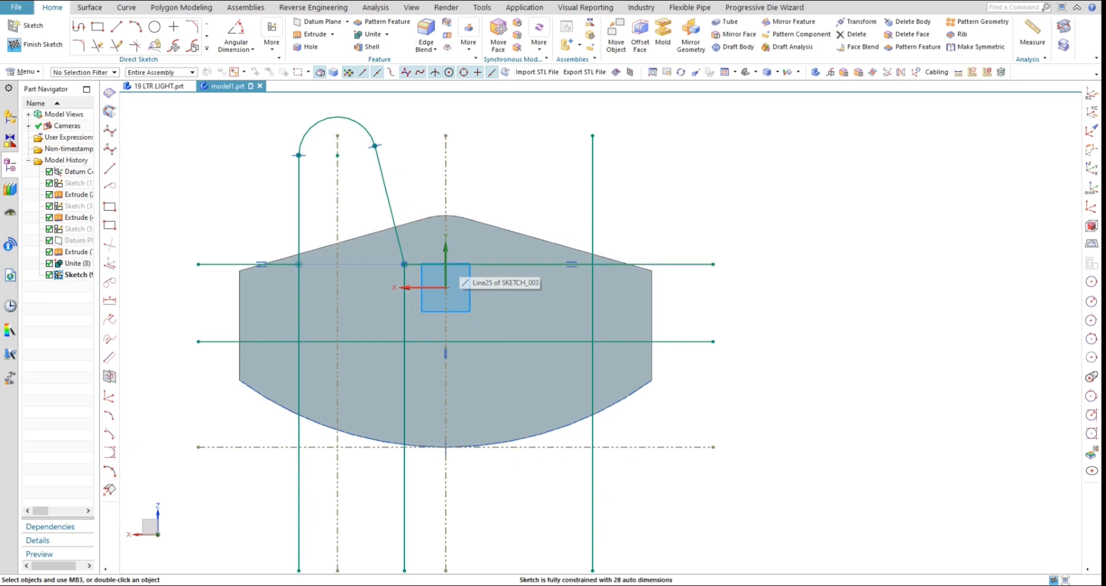
Step: Draw a 15 mm diameter circle centred on the rounded lug's arc centre, and hide the PMI objects again
left_click(155, 26)
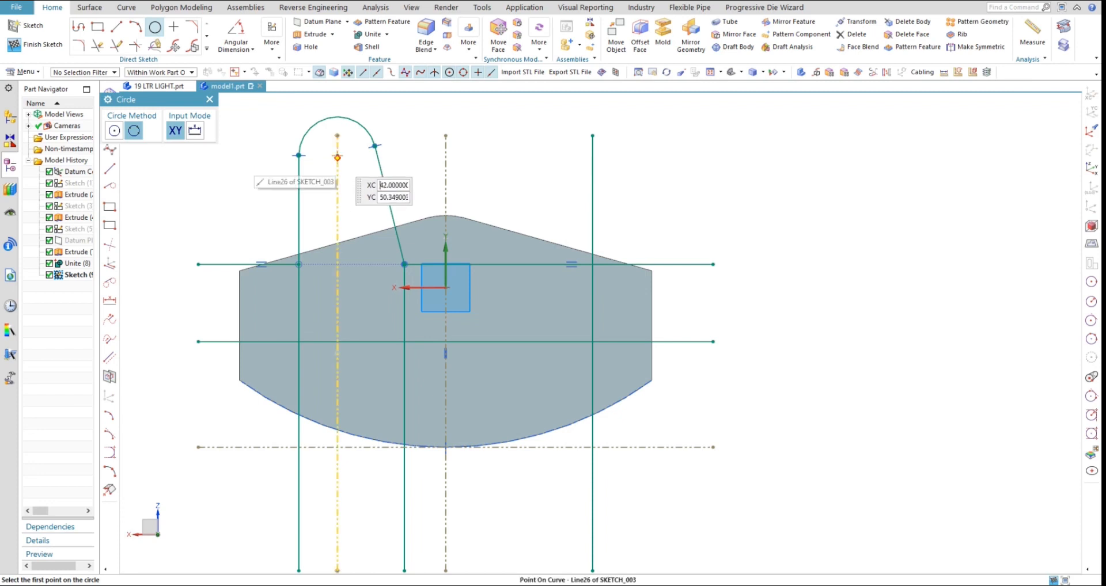
left_click(338, 155)
left_click(114, 130)
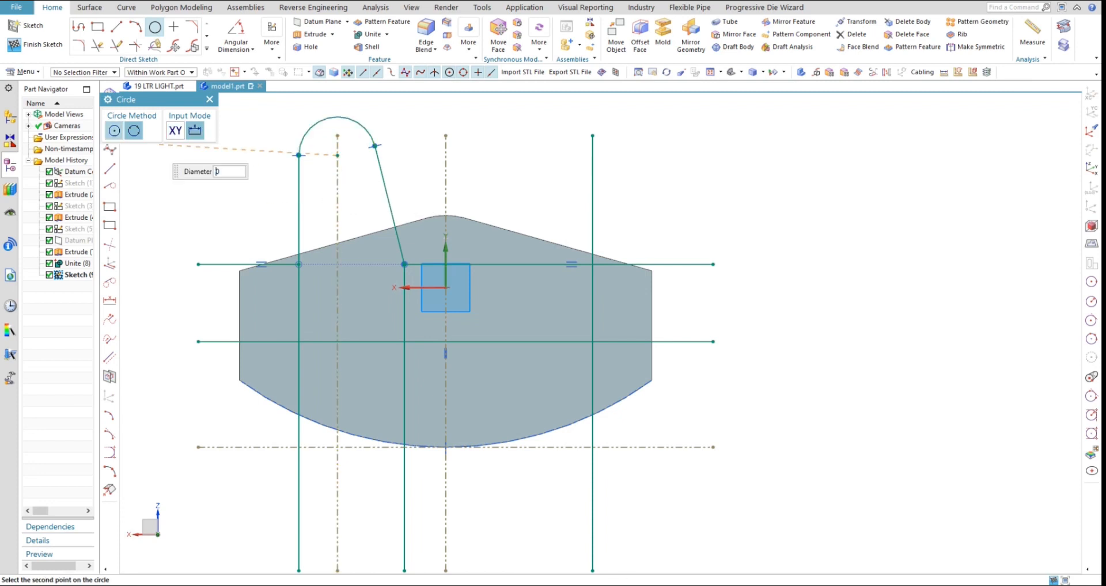
type("15")
key("Return")
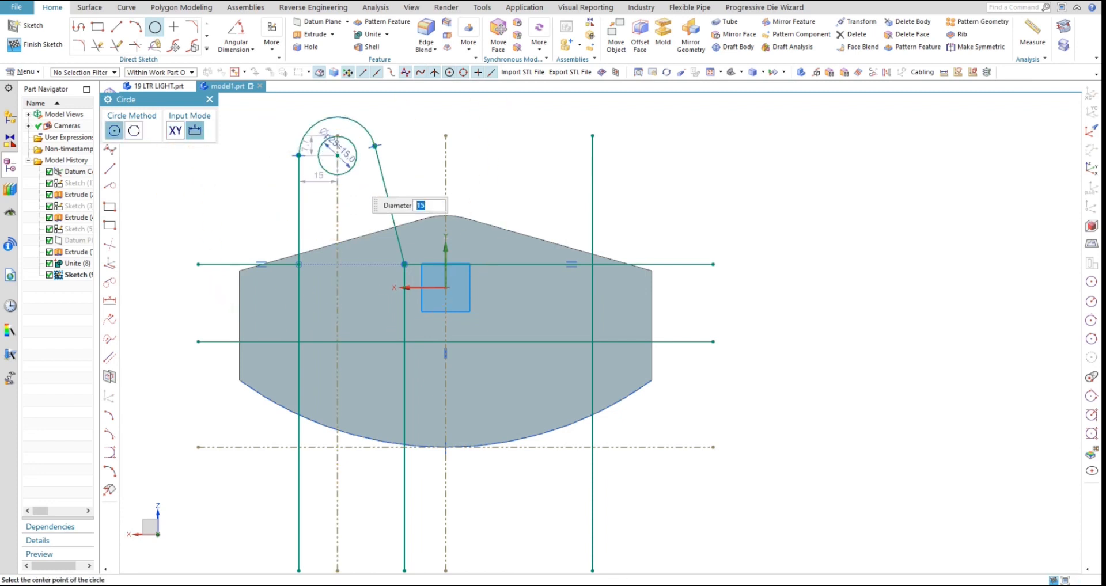
key("Escape")
key("ctrl+w")
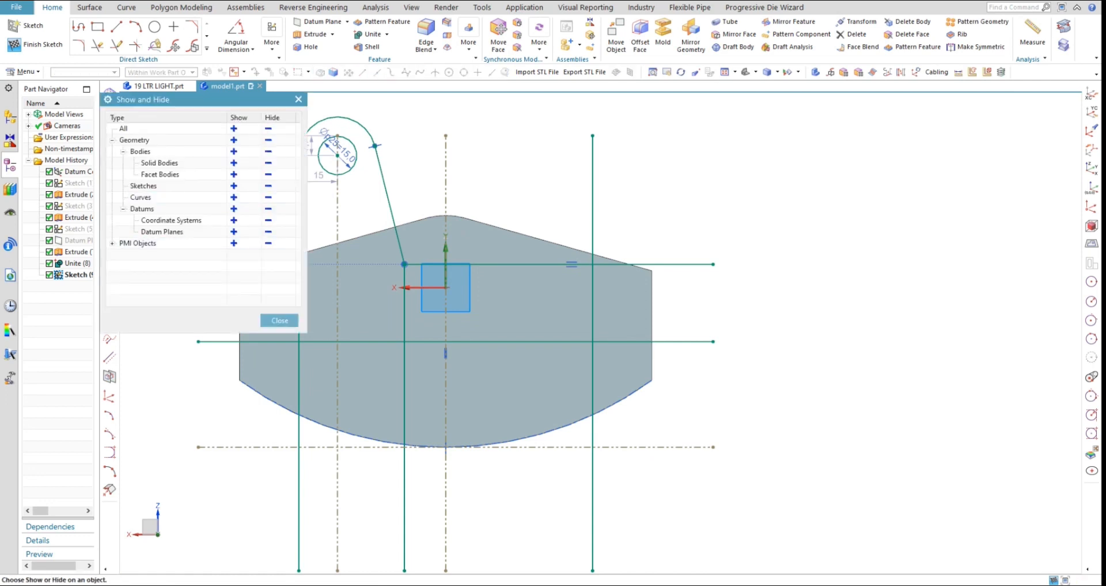
left_click(271, 243)
key("Escape")
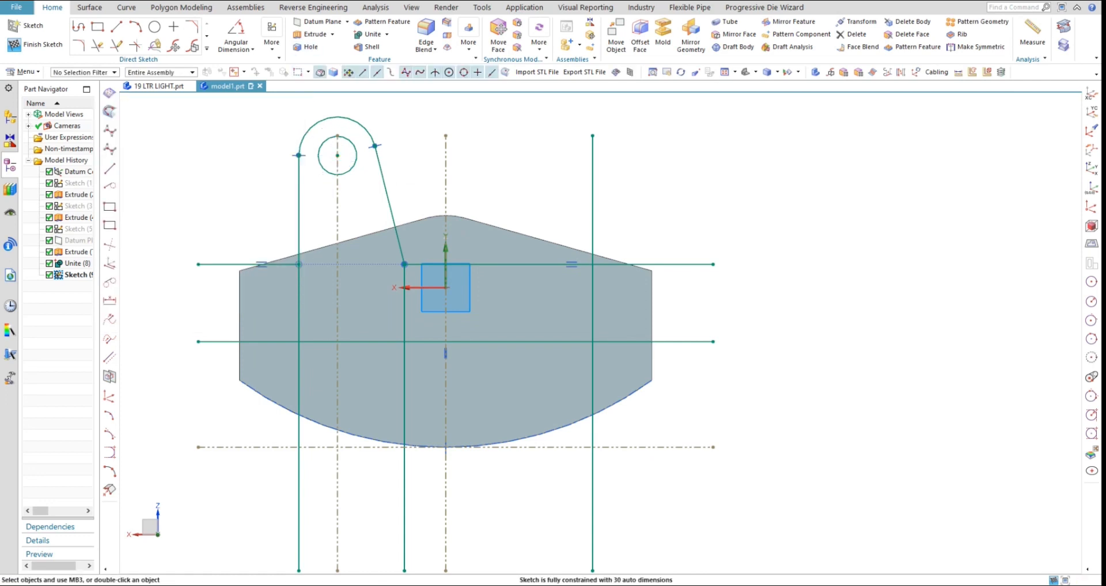
Step: Mirror the lug's arc, slanted line and 15 mm circle about the vertical centreline, selecting them as single curves
left_click(207, 49)
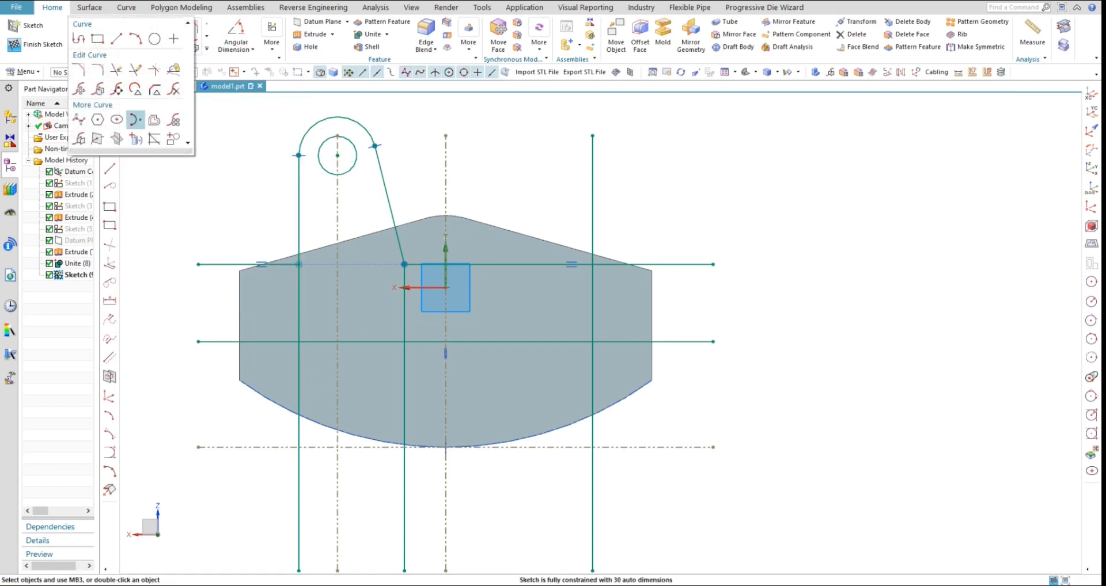
left_click(79, 138)
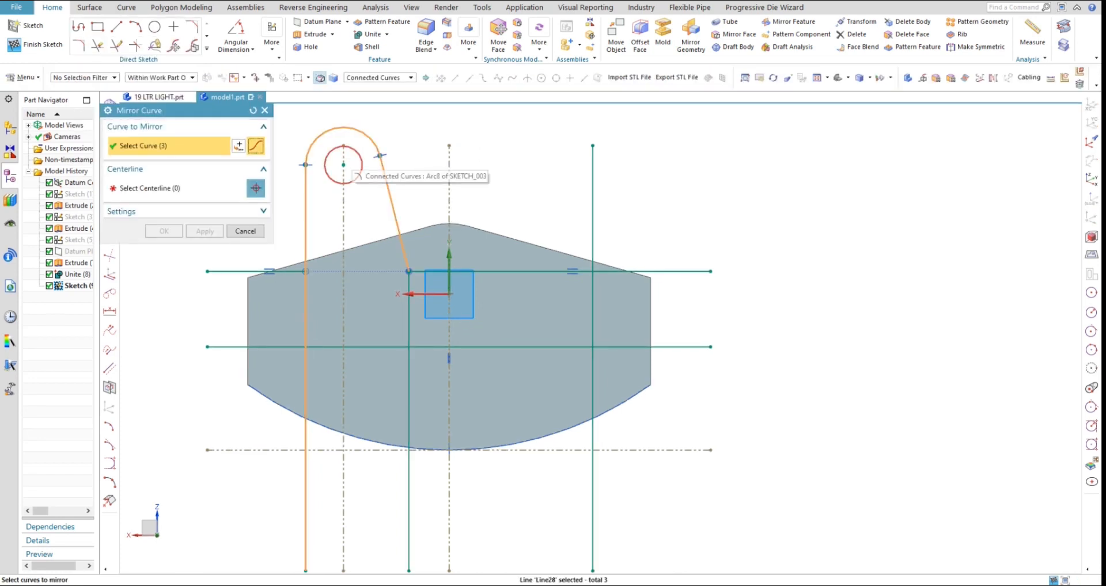
left_click(332, 154)
key("Escape")
left_click(378, 78)
left_click(368, 87)
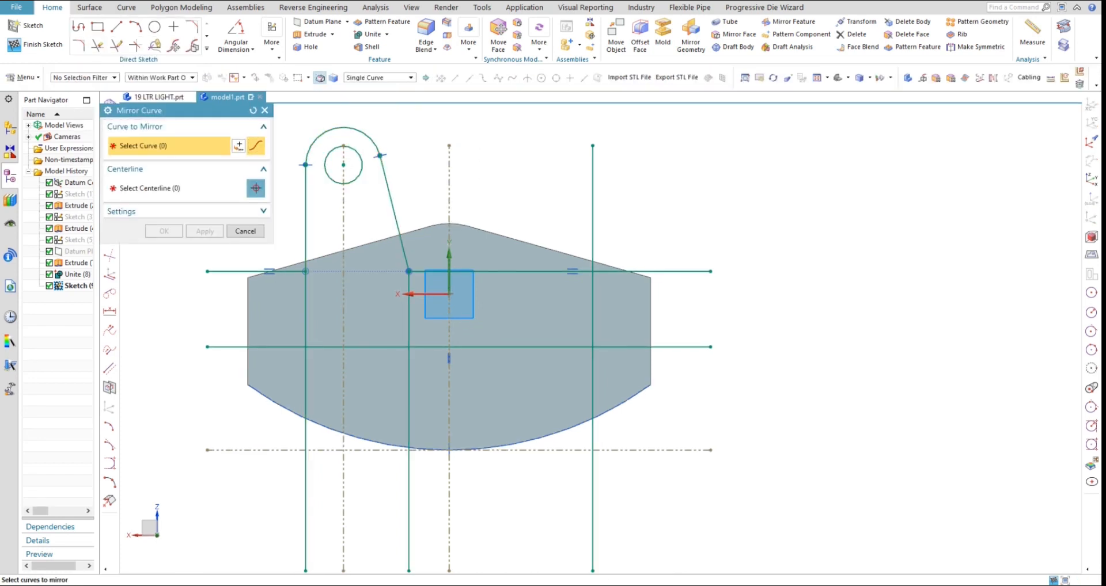
left_click(372, 139)
left_click(387, 185)
left_click(362, 165)
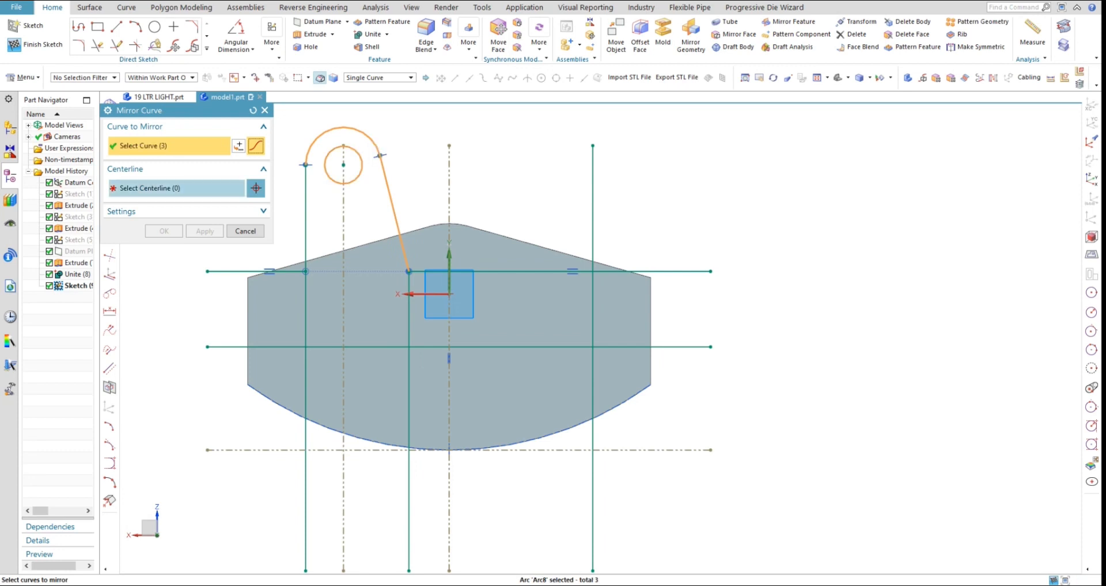
middle_click(384, 152)
left_click(450, 242)
key("Return")
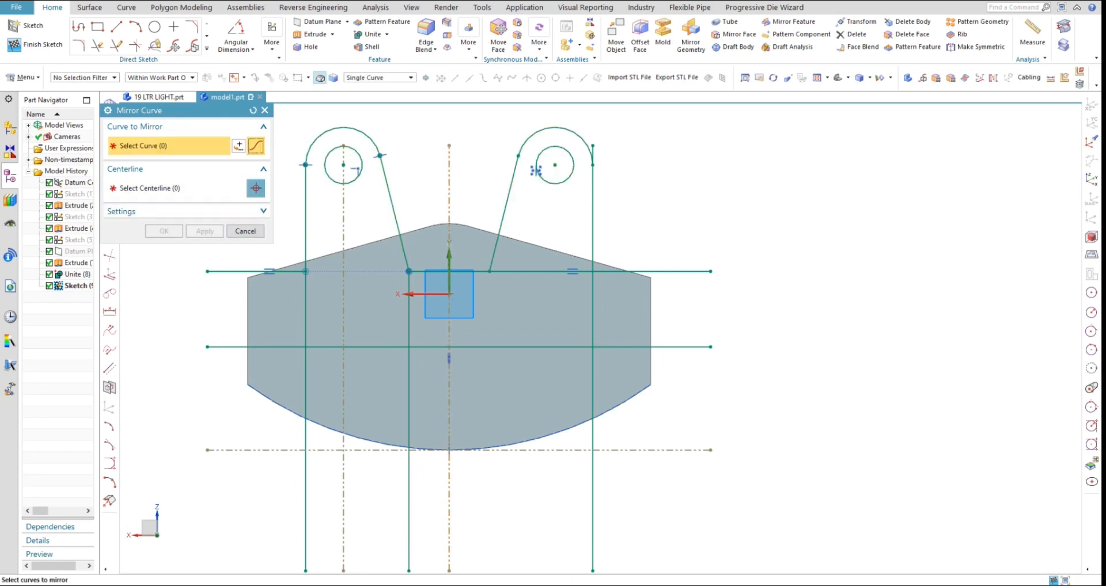
Step: Trim the -X outer vertical line above the mirrored arc, and convert the upper horizontal line's +X segment to reference
key("t")
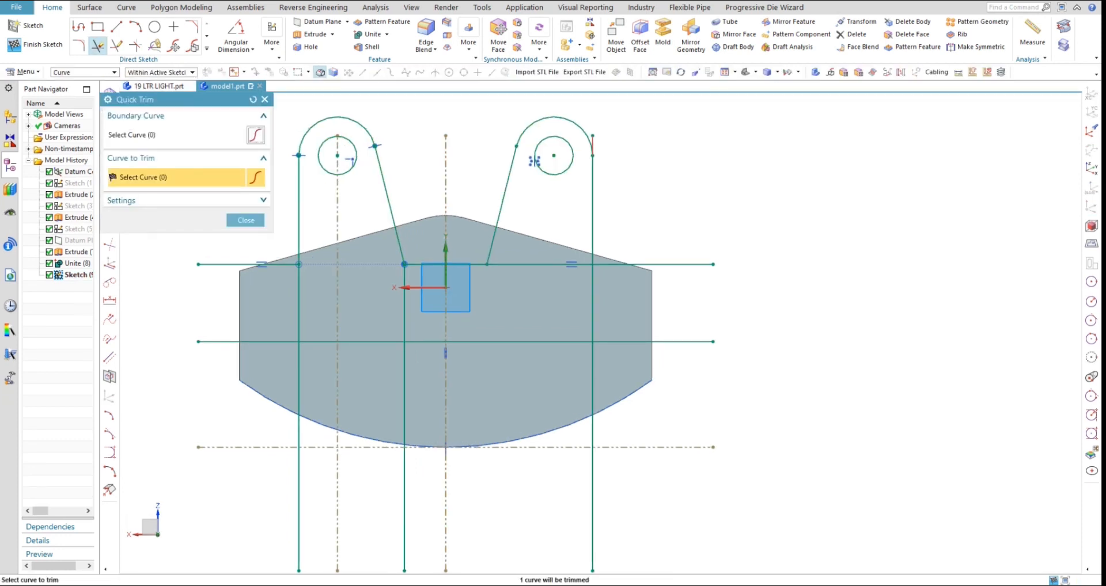
key("Escape")
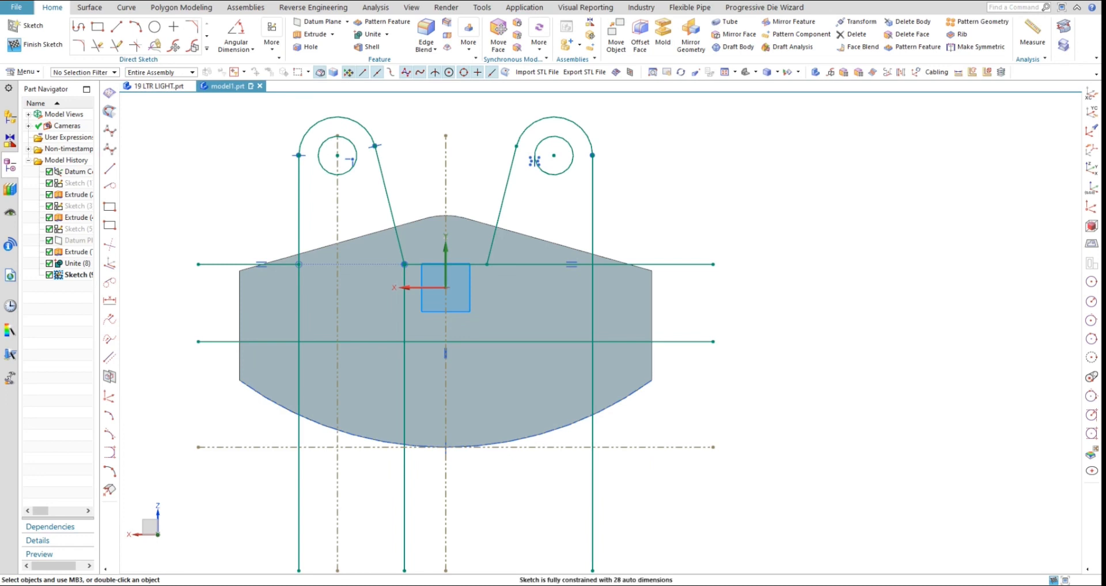
right_click(230, 265)
left_click(277, 260)
Step: Trim both horizontal lines beyond the profile, the inner vertical line above the construction line, and the outer verticals just below the profile
key("t")
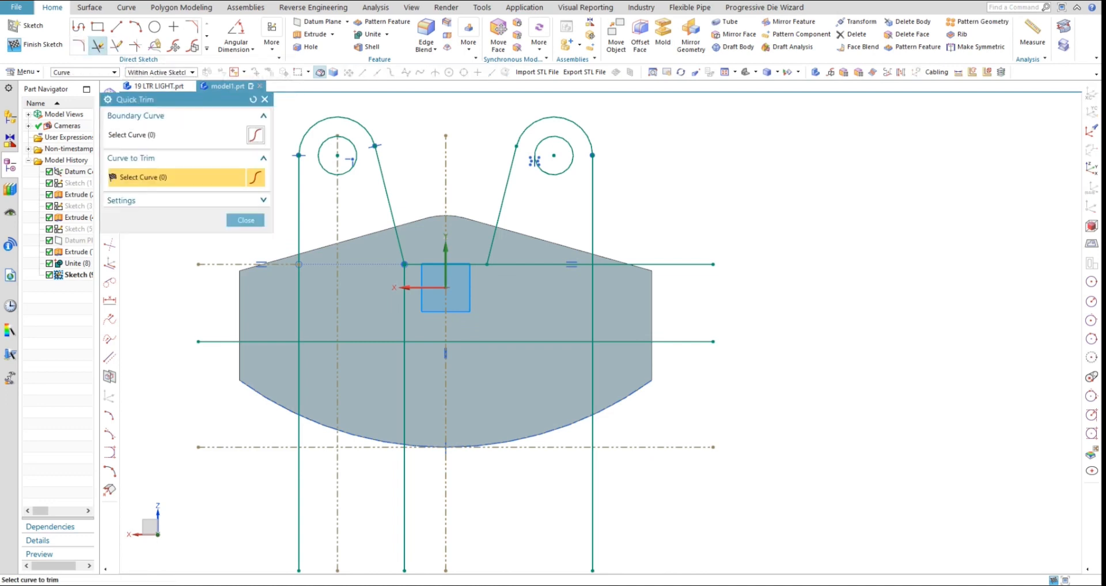
left_click(646, 264)
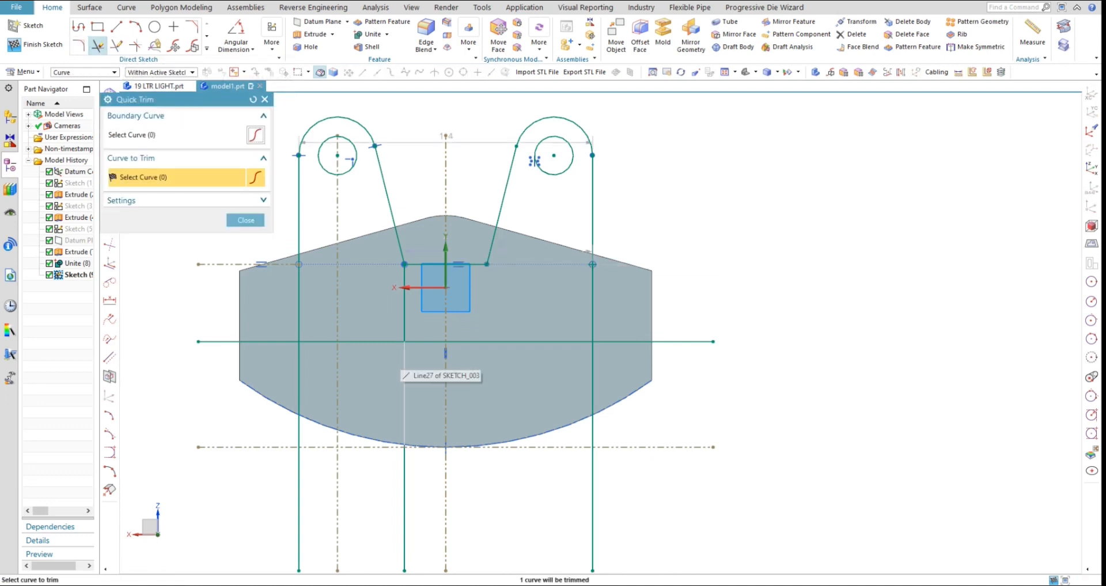
left_click(405, 311)
left_click(650, 342)
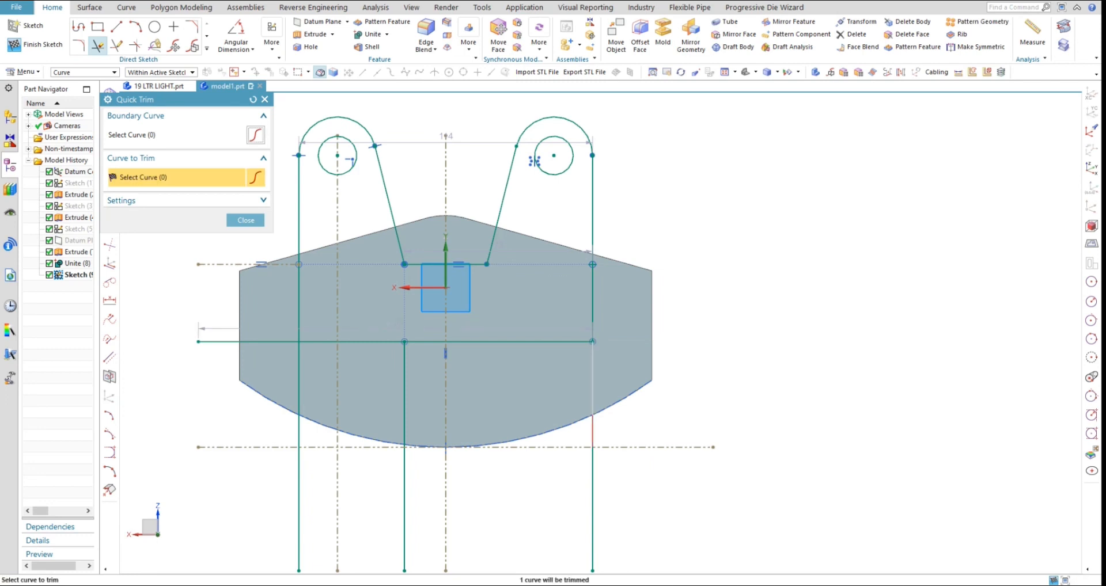
left_click(593, 398)
left_click(299, 388)
left_click(254, 341)
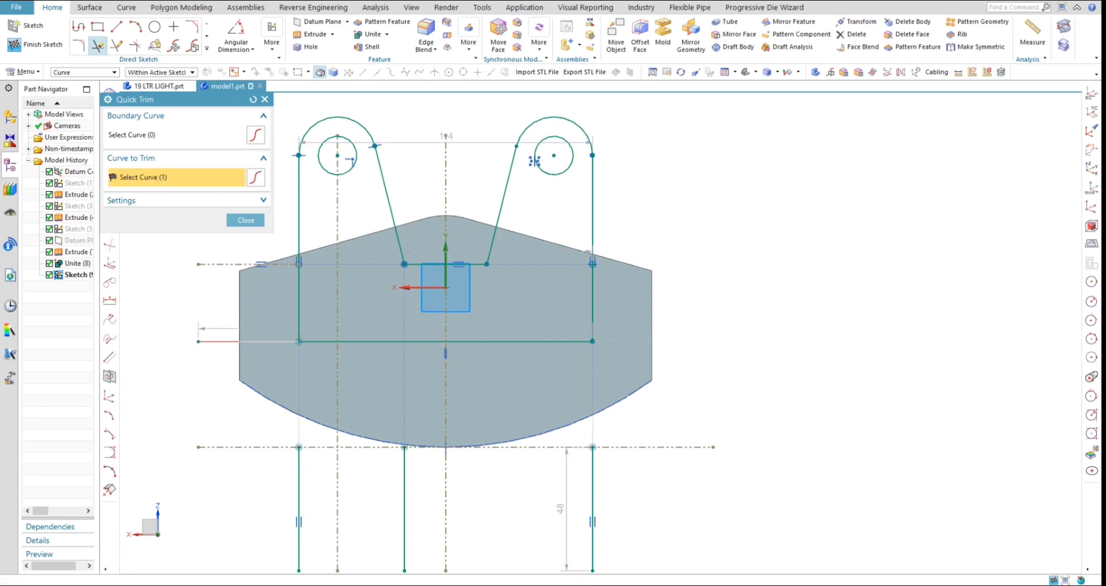
key("Escape")
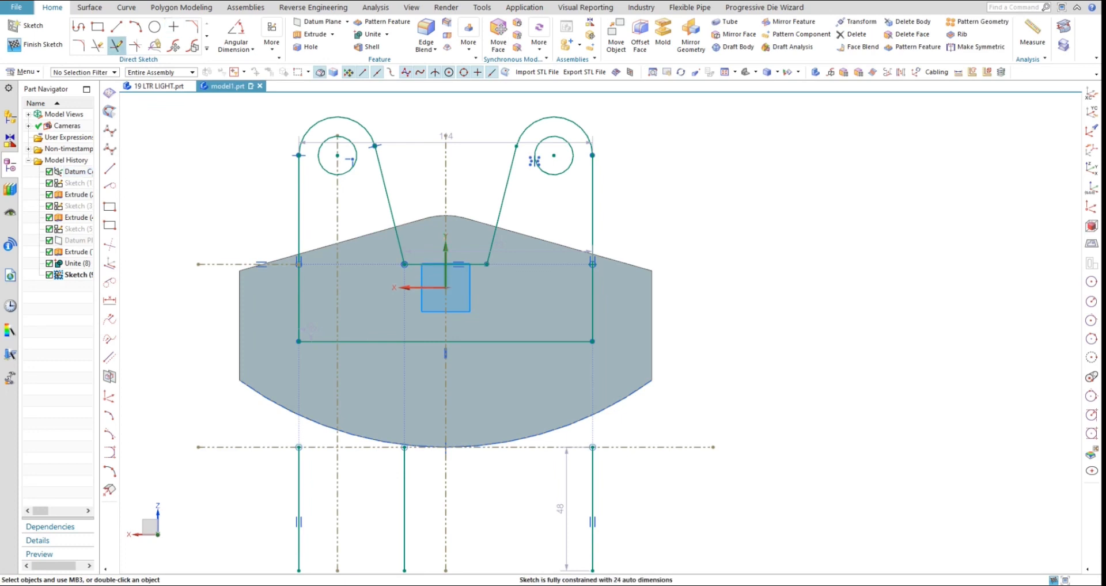
Step: Fillet the two lower corners of the double-lug profile with a 20 mm radius
key("f")
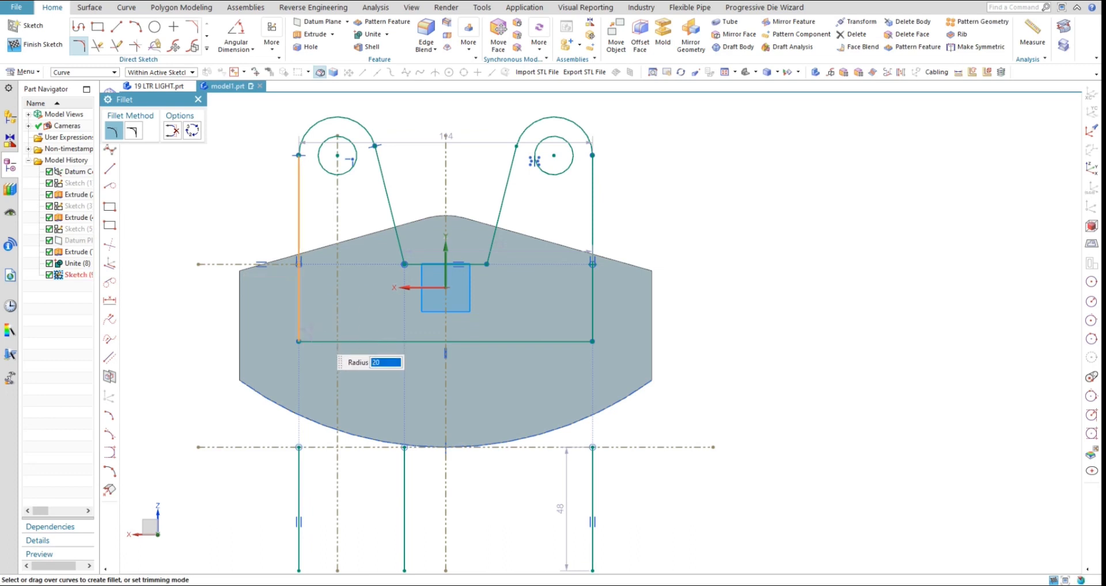
left_click(299, 341)
left_click(593, 341)
key("Escape")
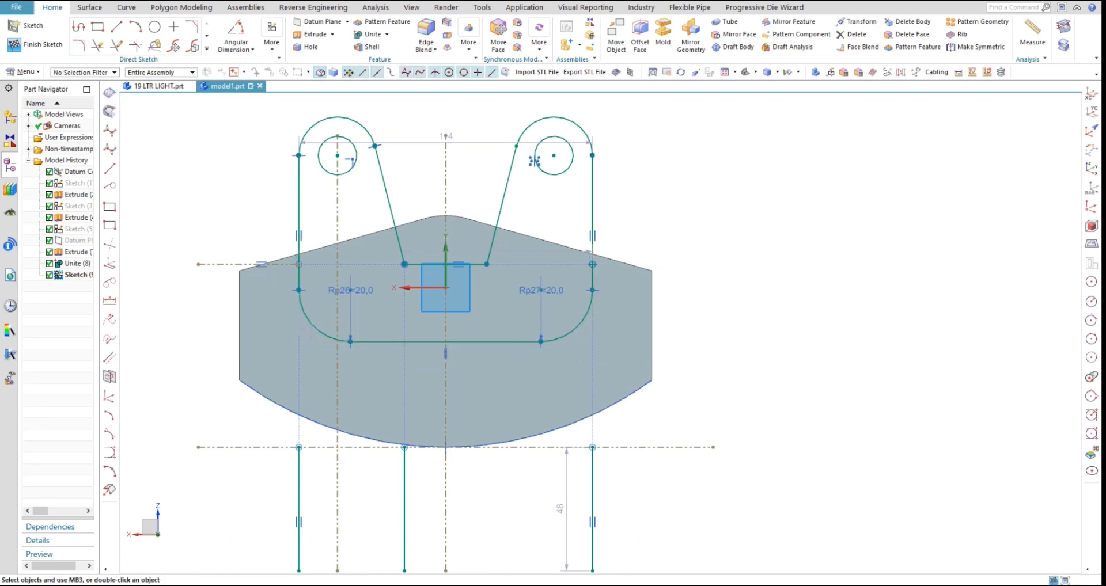
Step: Convert the three leftover vertical line segments below the body to reference, and finish the sketch
scroll(495, 309, "down", 2)
mouse_move(495, 309)
middle_mouse_down()
mouse_move(582, 334)
mouse_move(562, 340)
middle_mouse_up()
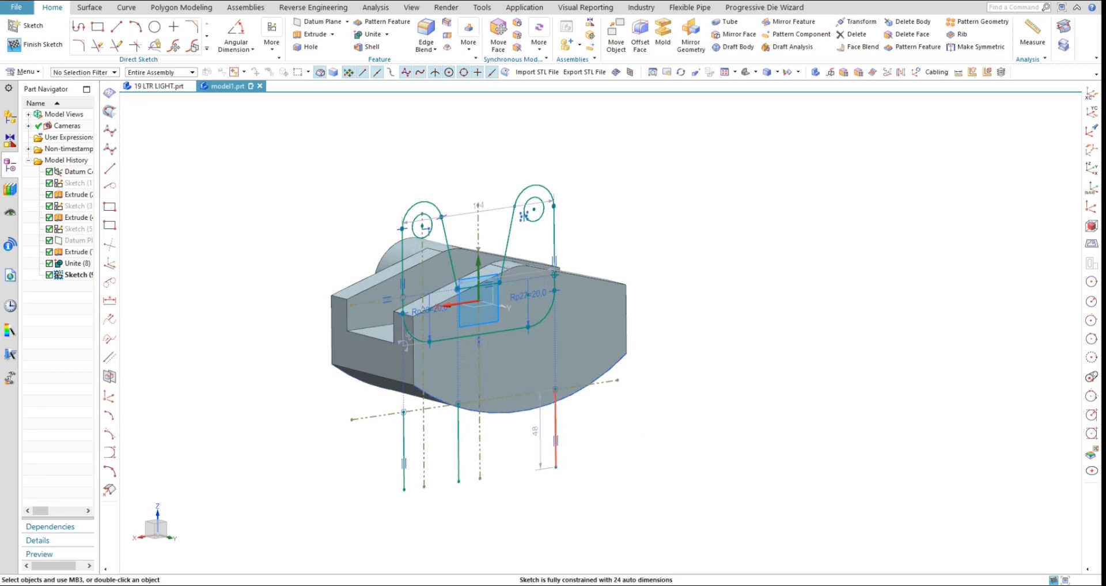
right_click(556, 419)
left_click(594, 171)
right_click(454, 432)
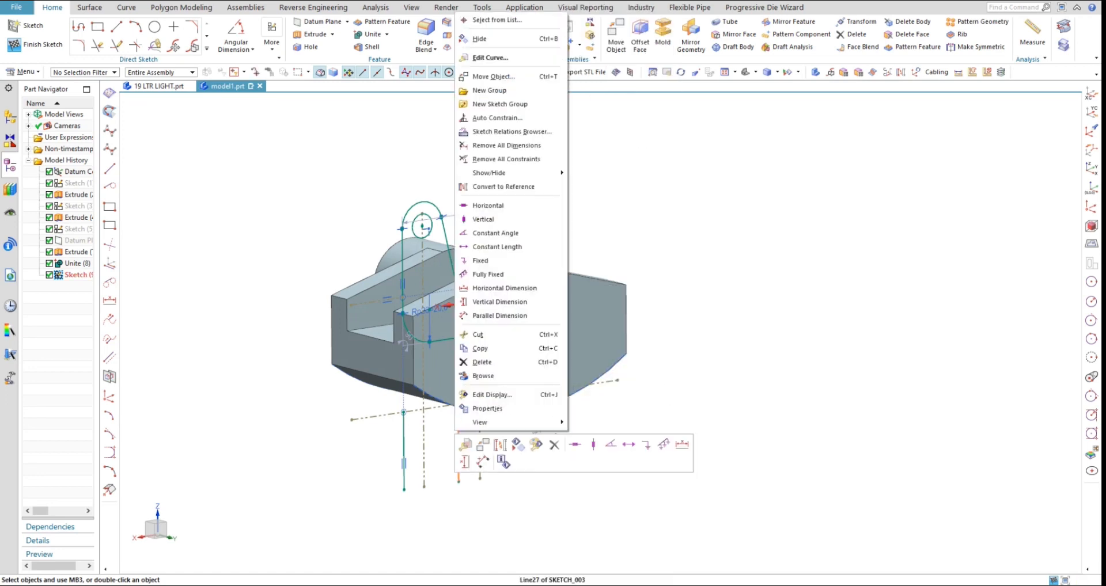
left_click(499, 444)
right_click(404, 430)
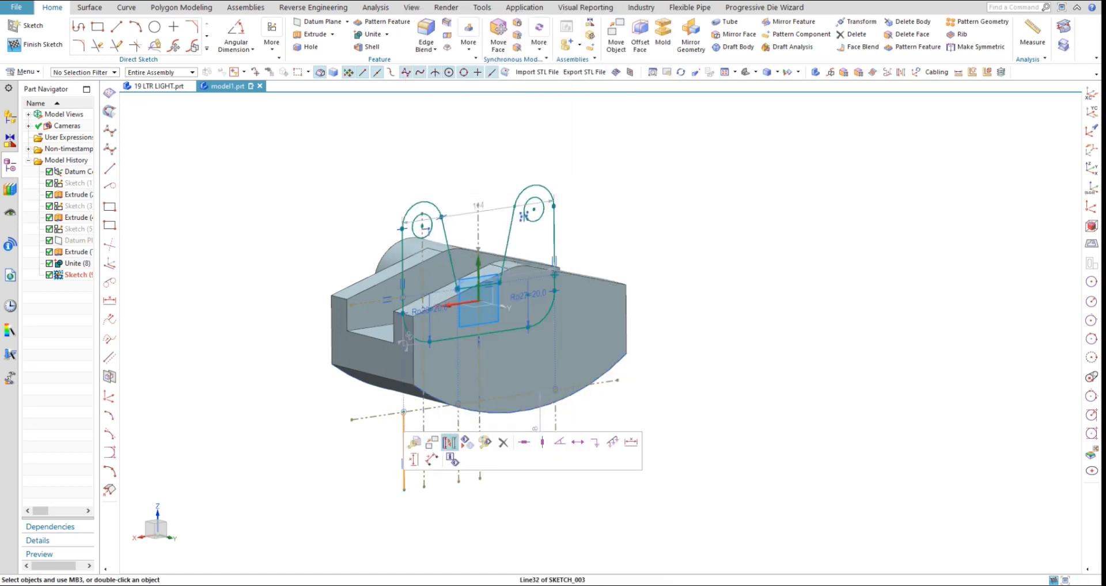
left_click(449, 441)
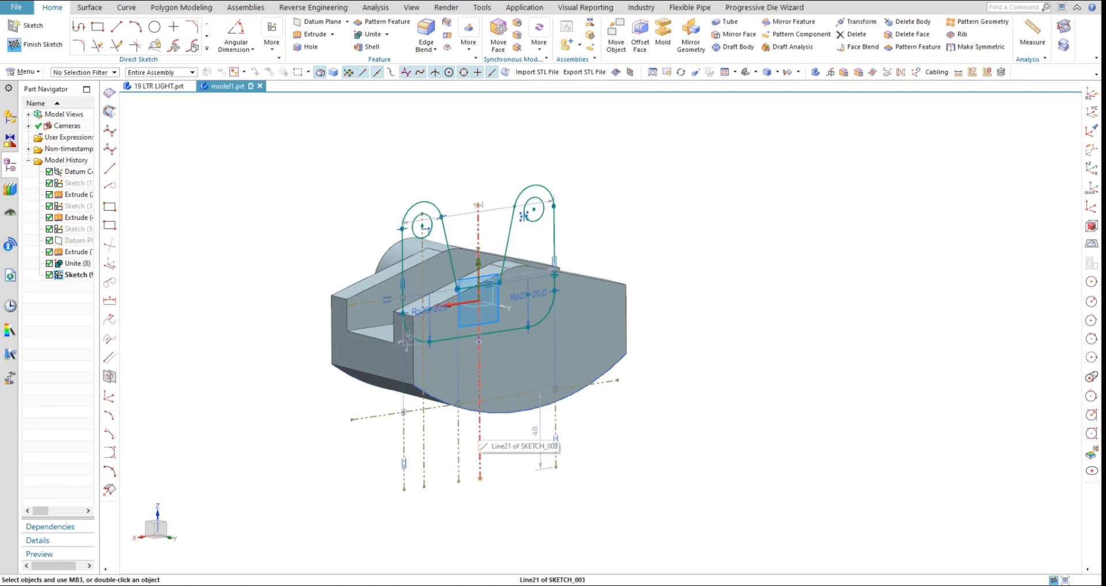
key("ctrl+q")
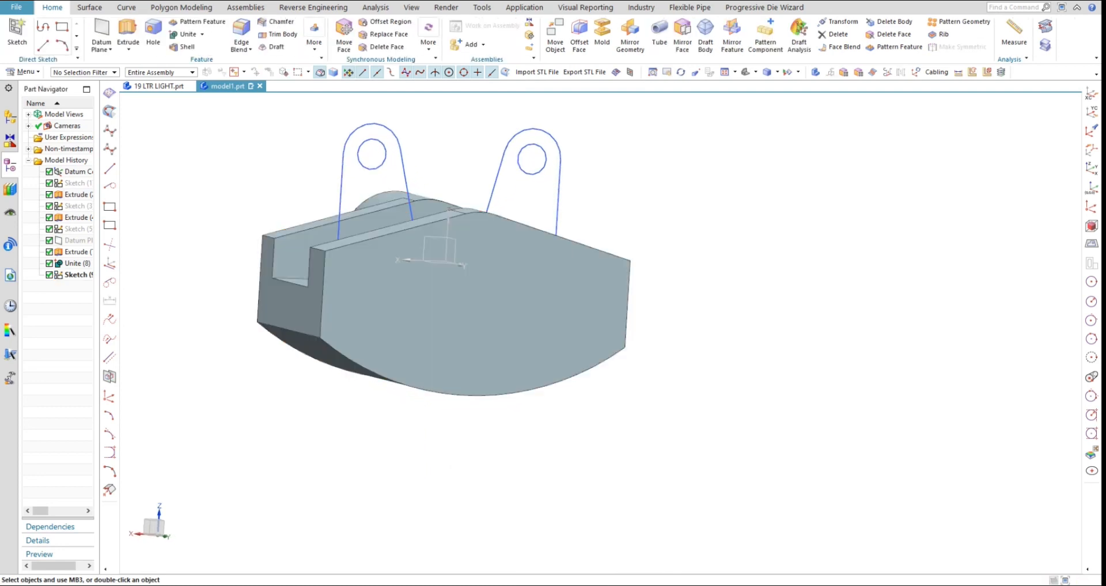
Step: Create a datum plane parallel to the body's +Y side face at a 10 mm offset
middle_click_drag(479, 435, 455, 426)
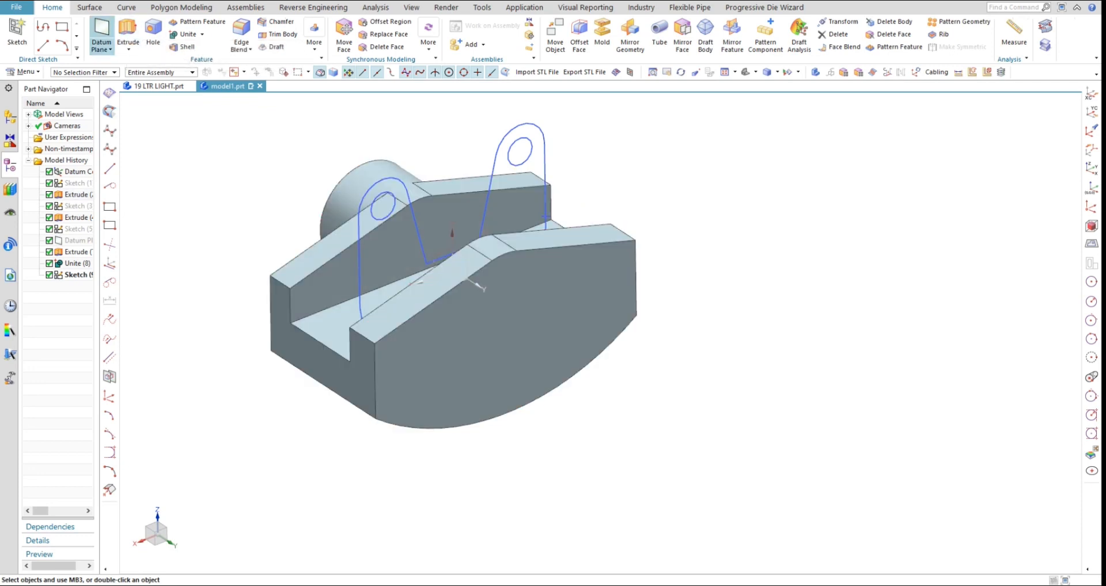
left_click(102, 32)
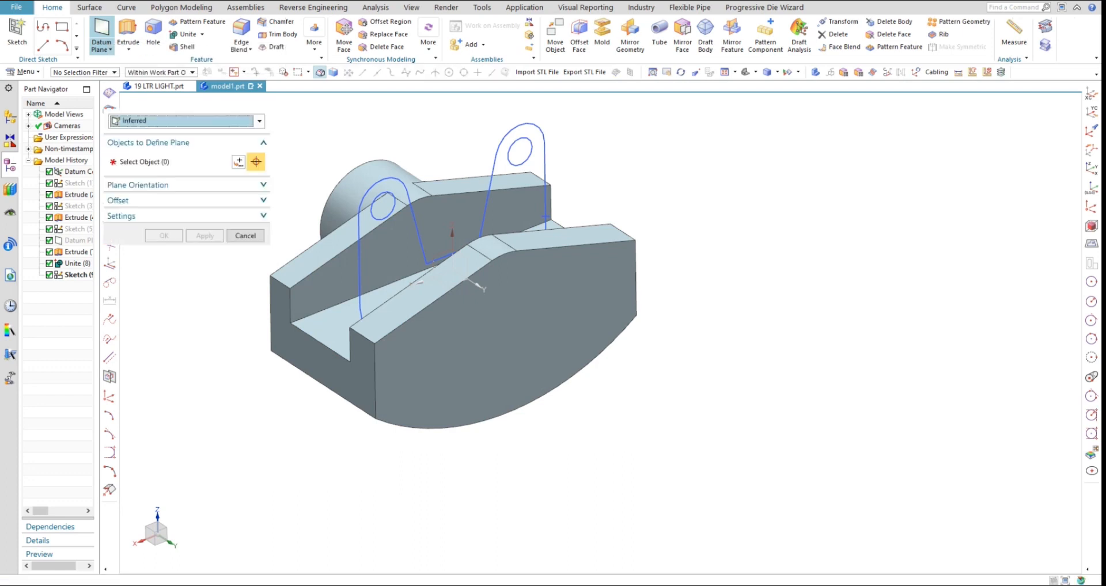
left_click(567, 355)
type("10")
key("Return")
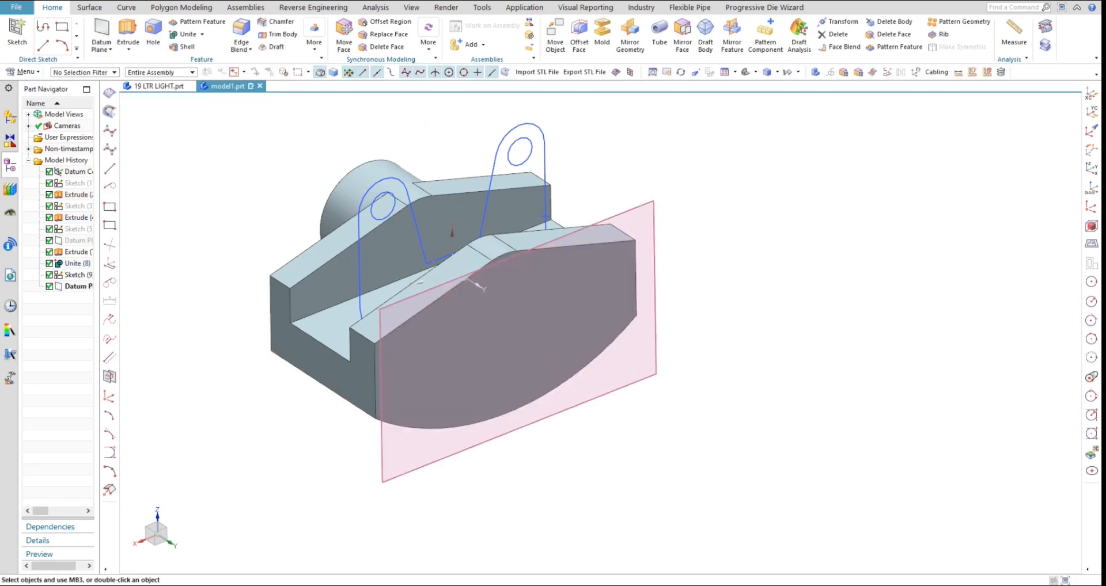
Step: Start an Extrude of the double-lug profile using region boundary curves, with its direction reversed toward the offset datum plane
left_click(128, 31)
left_click(379, 77)
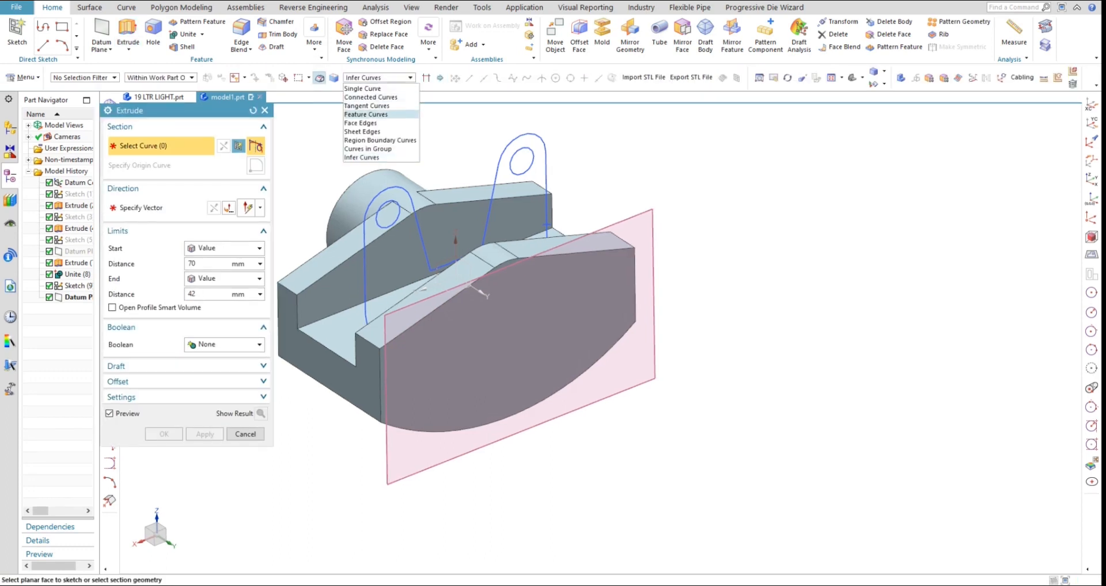
left_click(380, 140)
left_click(397, 259)
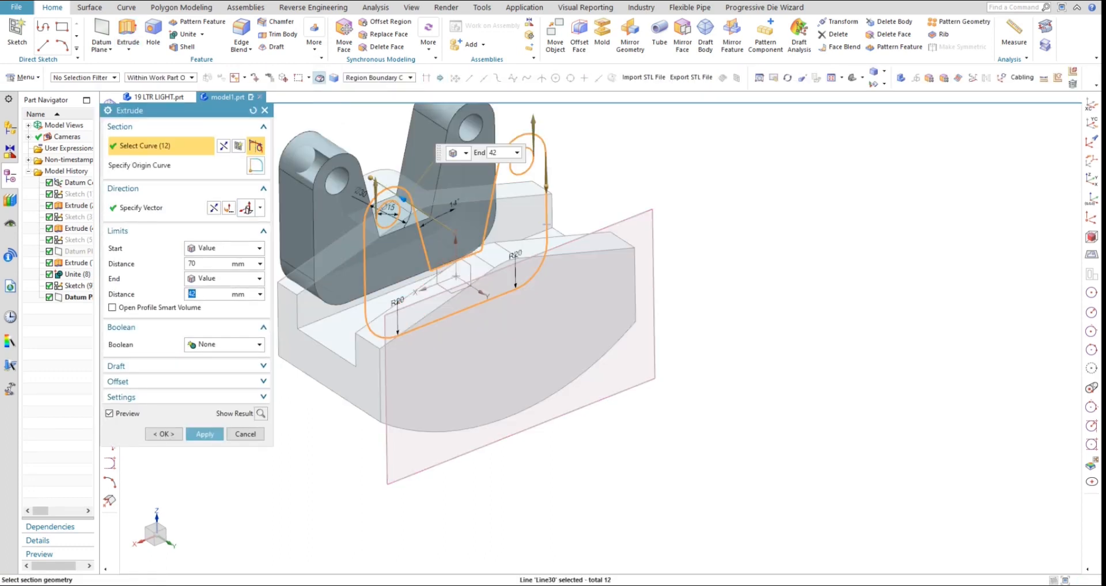
left_click(229, 208)
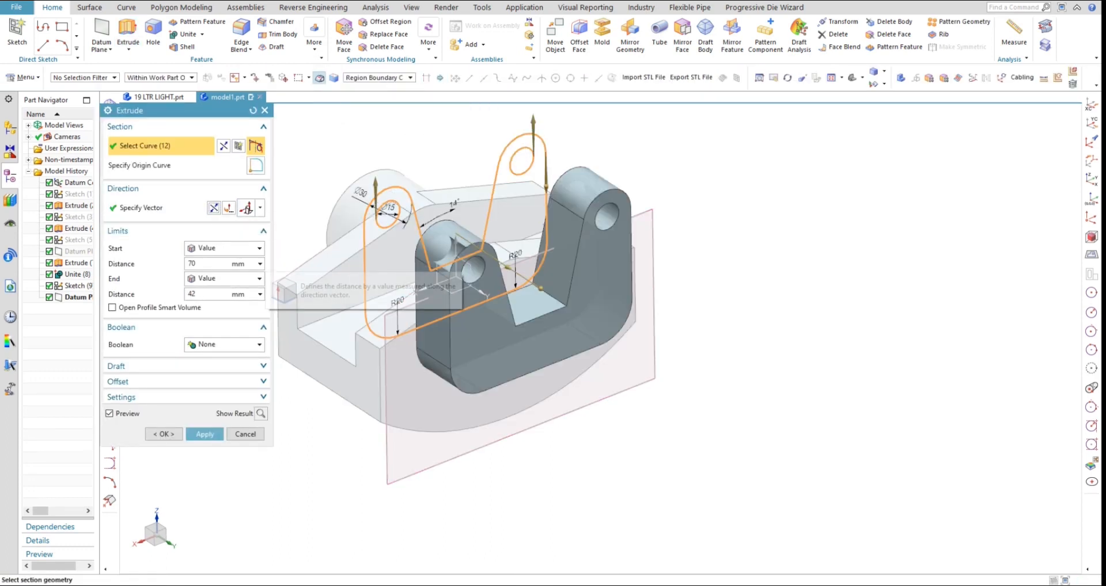
Step: Limit the lug extrusion from the body's side face with Until Extended to the offset datum plane with Until Selected, and create it
left_click(258, 278)
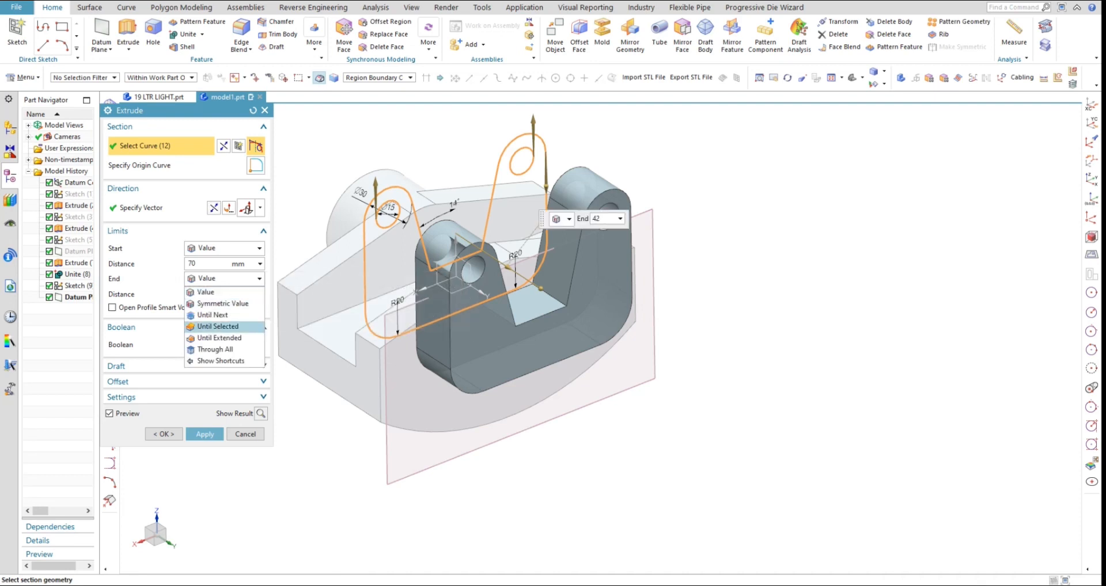
left_click(222, 332)
left_click(423, 288)
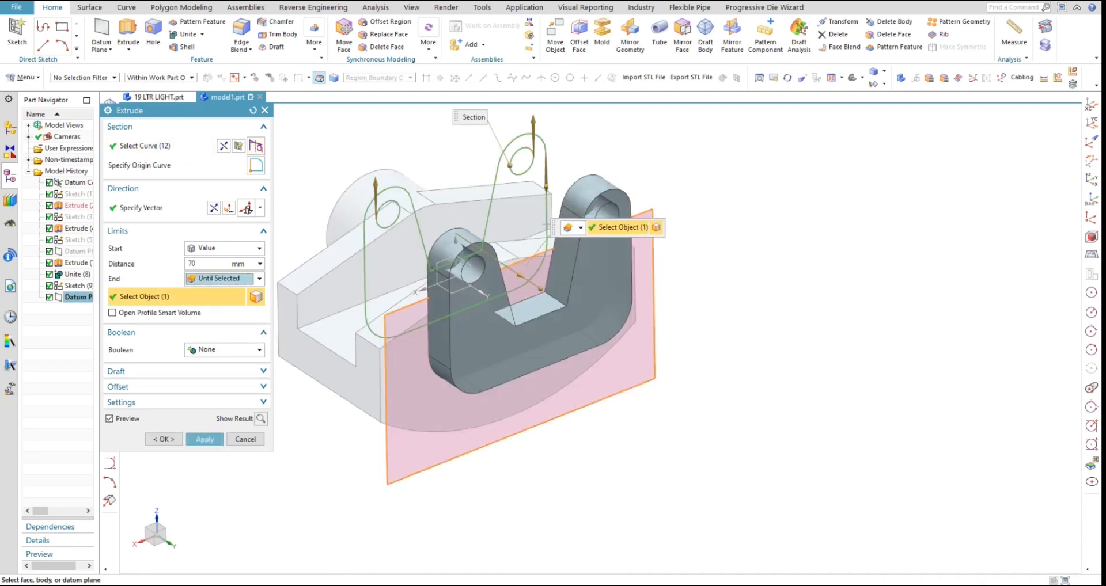
left_click(254, 248)
left_click(219, 309)
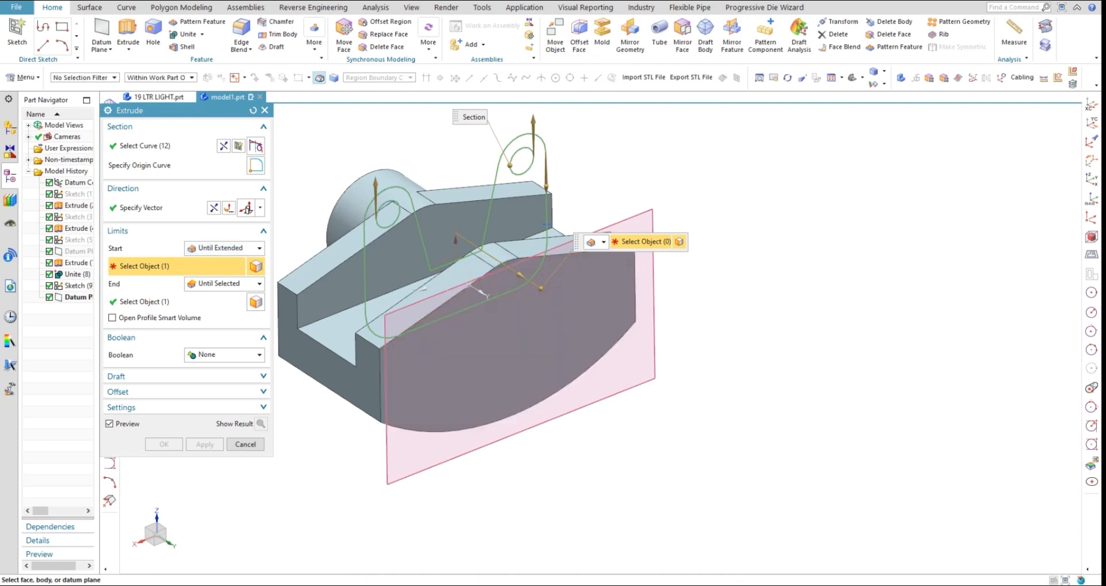
left_click(204, 445)
left_click(245, 444)
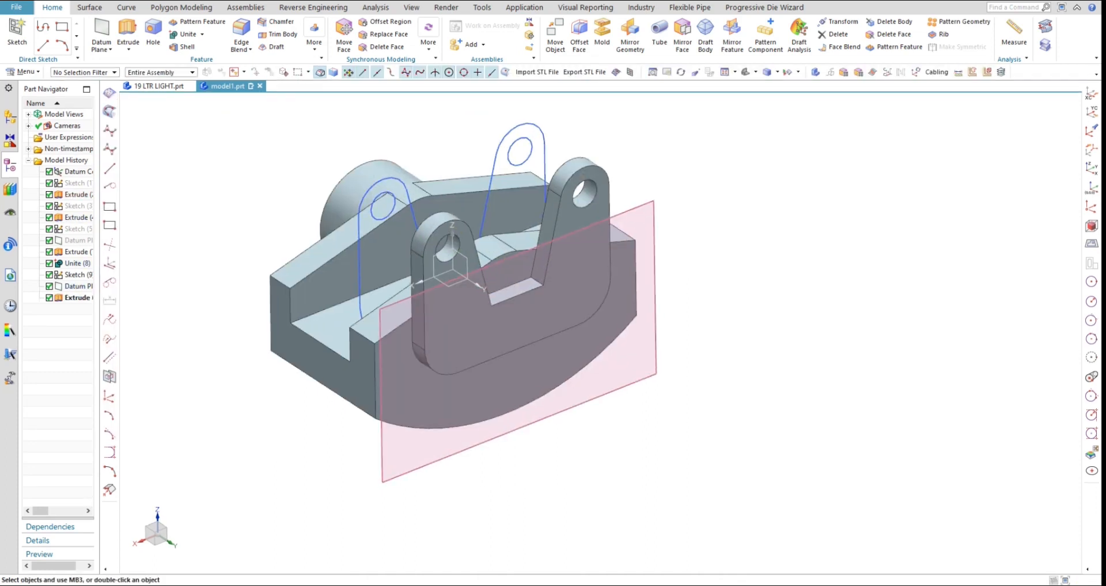
Step: Hide the offset datum plane and the double-lug sketch
left_click(650, 372)
key("ctrl+b")
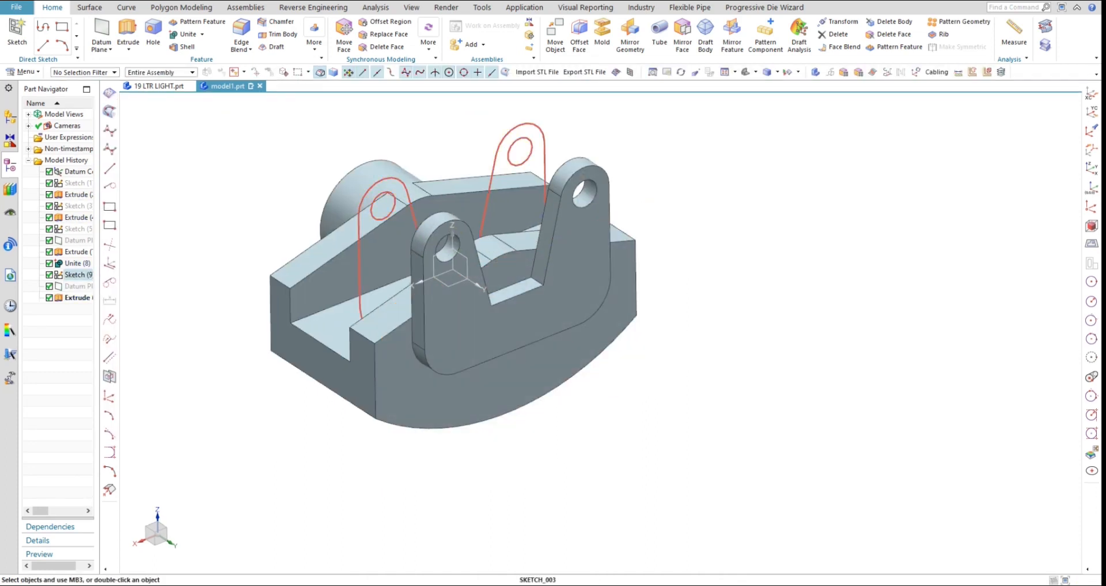
left_click(509, 157)
key("ctrl+b")
scroll(551, 377, "down", 3)
middle_click_drag(551, 377, 553, 360)
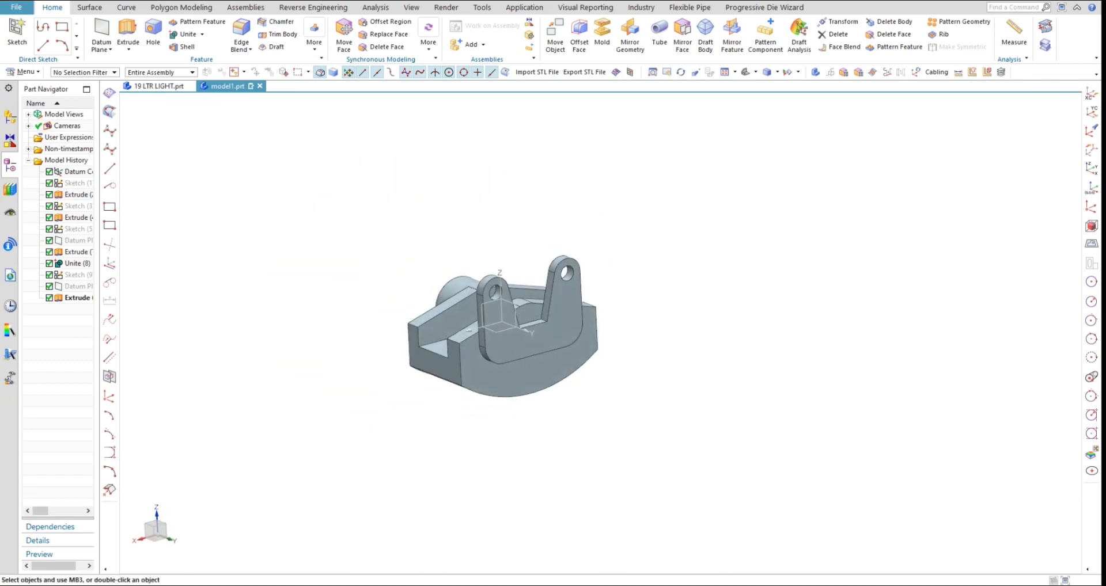
Step: Unite the double-lug plate with the main body
left_click(182, 34)
left_click(497, 340)
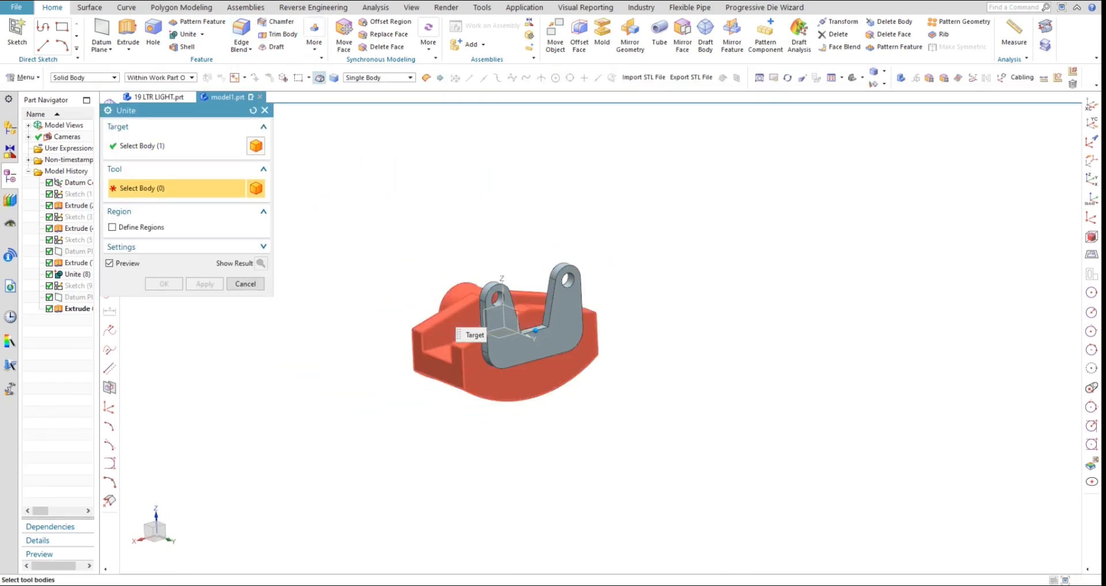
left_click(455, 346)
middle_click(455, 345)
scroll(496, 306, "up", 2)
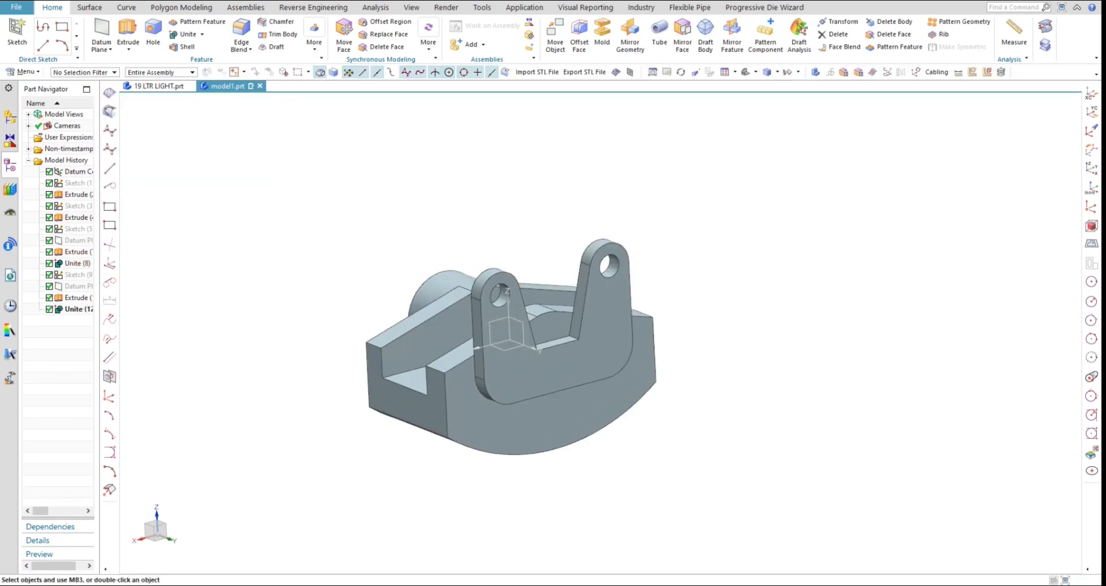
Step: Change the united body's display color to Medium Blue (ID 139)
key("ctrl+j")
left_click(541, 369)
middle_click(540, 368)
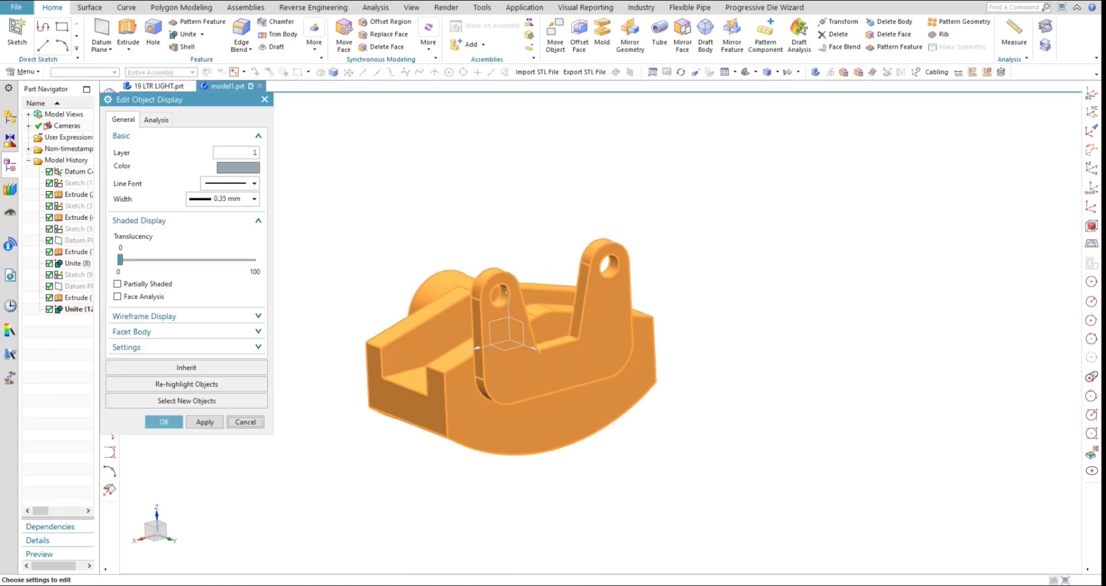
left_click(238, 167)
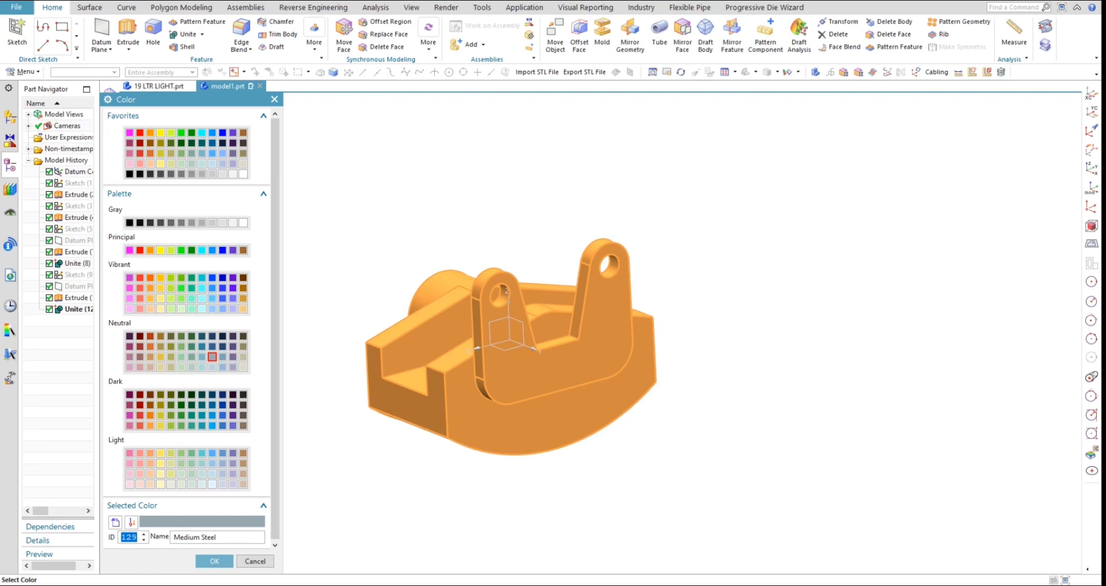
left_click(212, 278)
left_click(223, 298)
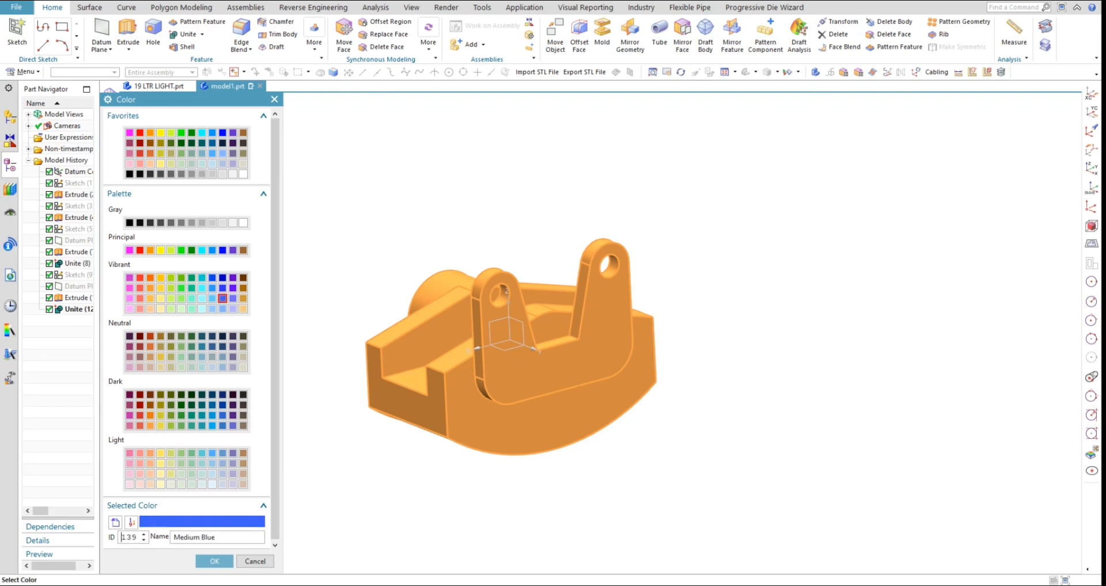
left_click(214, 561)
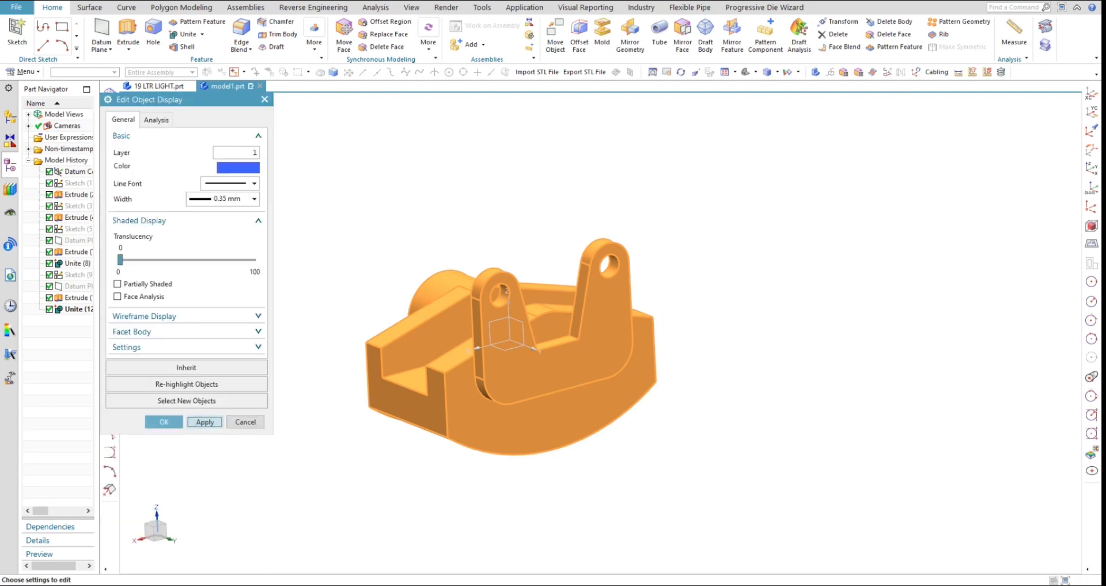
left_click(163, 422)
middle_click_drag(519, 345, 519, 461)
middle_click_drag(518, 375, 539, 383)
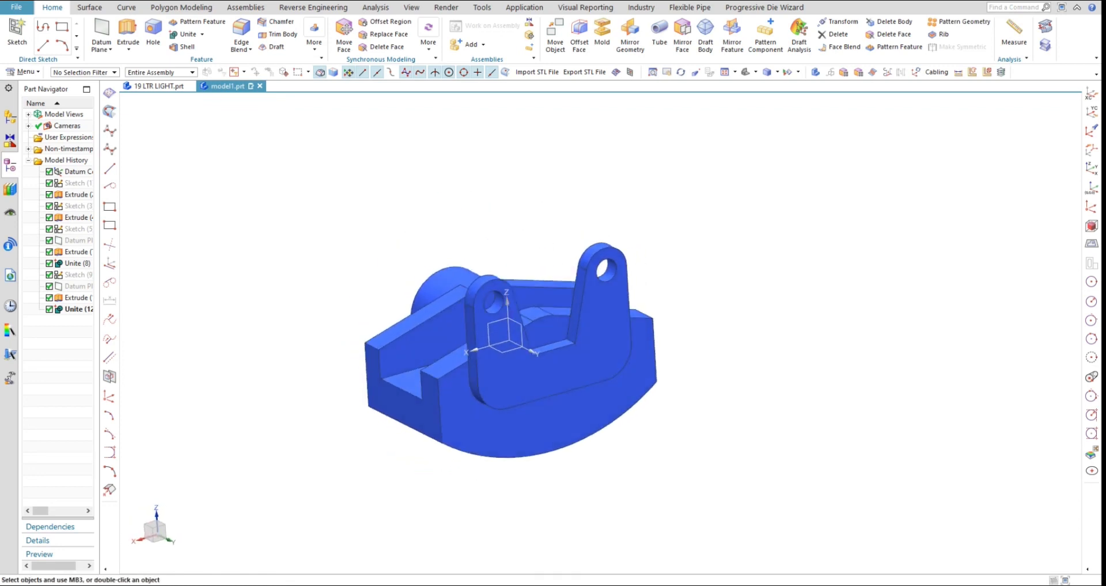
middle_click_drag(404, 369, 426, 340)
scroll(478, 345, "up", 2)
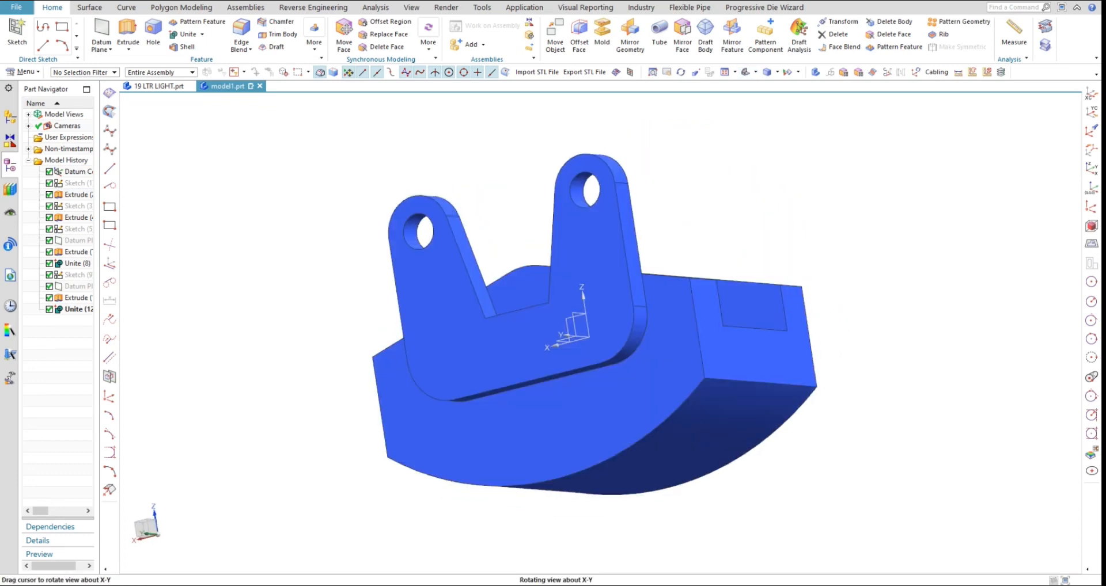